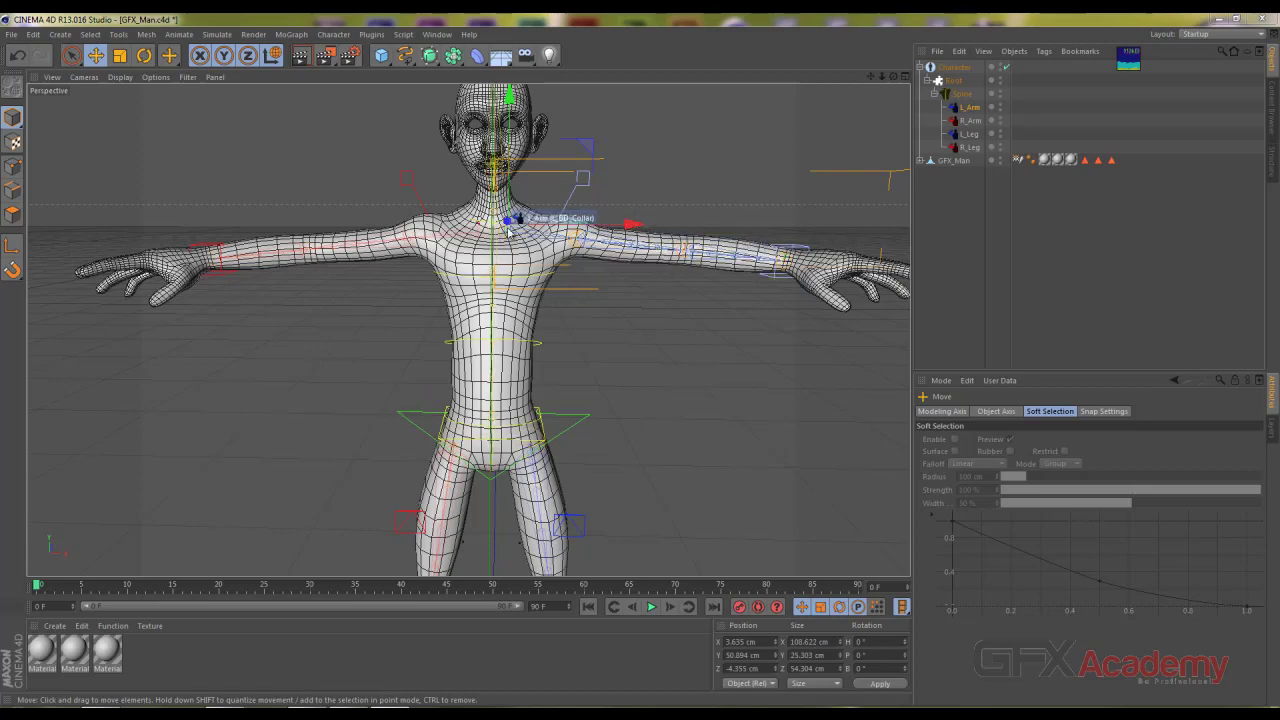
# Step: Orbit to a near-front view and inspect the Character object's build settings with R_Arm selected
pyautogui.moveTo(666, 258)
pyautogui.keyDown('alt'); pyautogui.mouseDown(button='middle')
pyautogui.moveTo(420, 302)
pyautogui.moveTo(509, 349)
pyautogui.moveTo(223, 371)
pyautogui.moveTo(509, 423)
pyautogui.moveTo(541, 331)
pyautogui.moveTo(470, 340)
pyautogui.moveTo(391, 390)
pyautogui.moveTo(500, 280)
pyautogui.mouseUp(button='middle'); pyautogui.keyUp('alt')
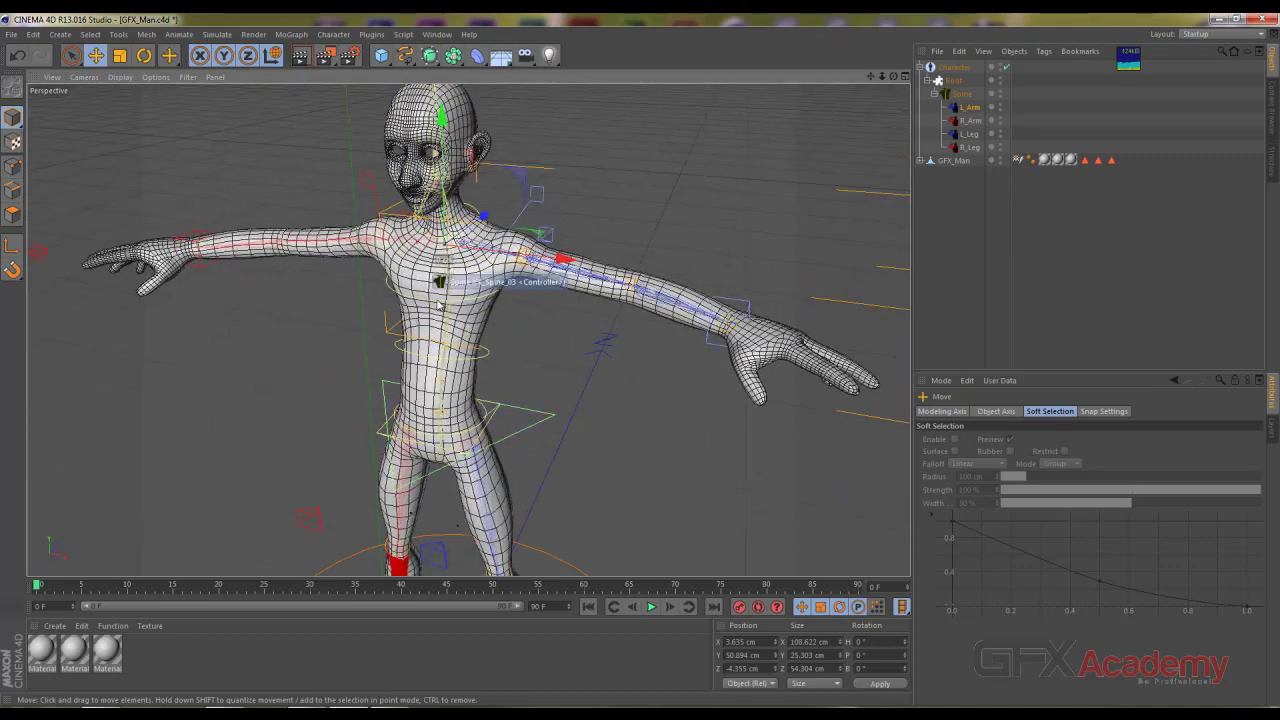
pyautogui.keyDown('alt'); pyautogui.moveTo(488, 332); pyautogui.dragTo(492, 323, button='middle'); pyautogui.keyUp('alt')
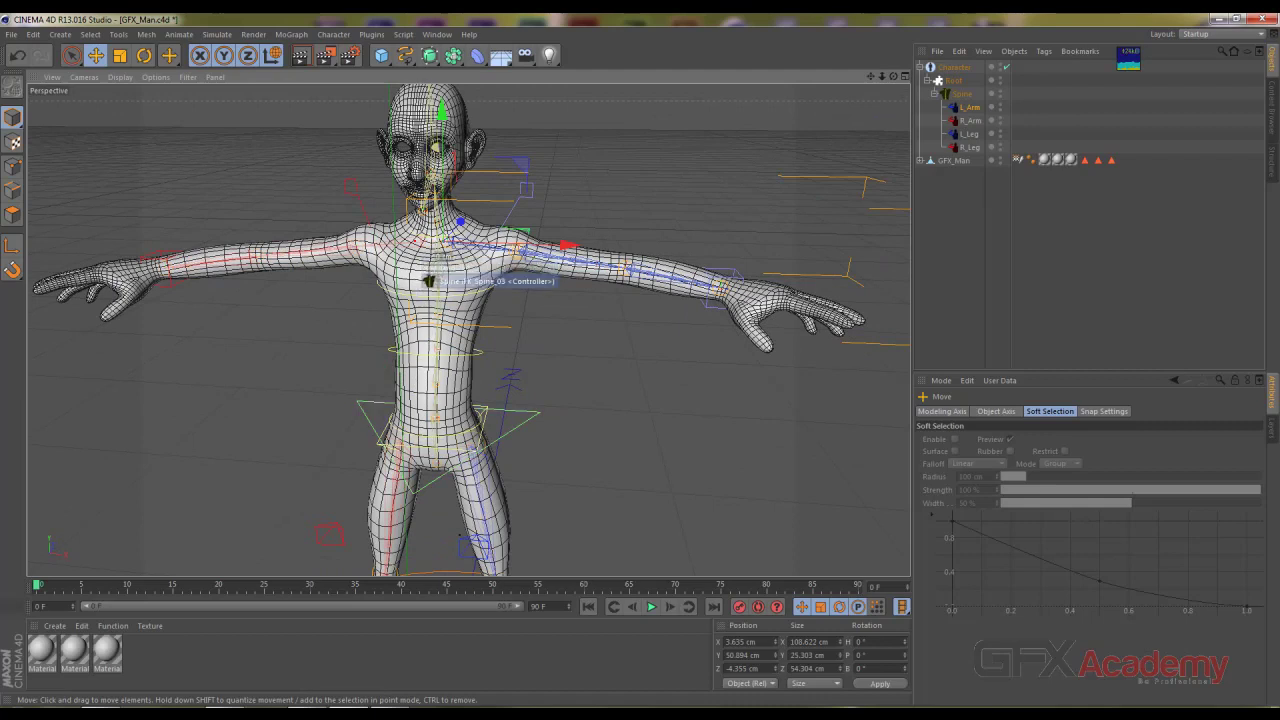
pyautogui.click(969, 119)
pyautogui.click(971, 121)
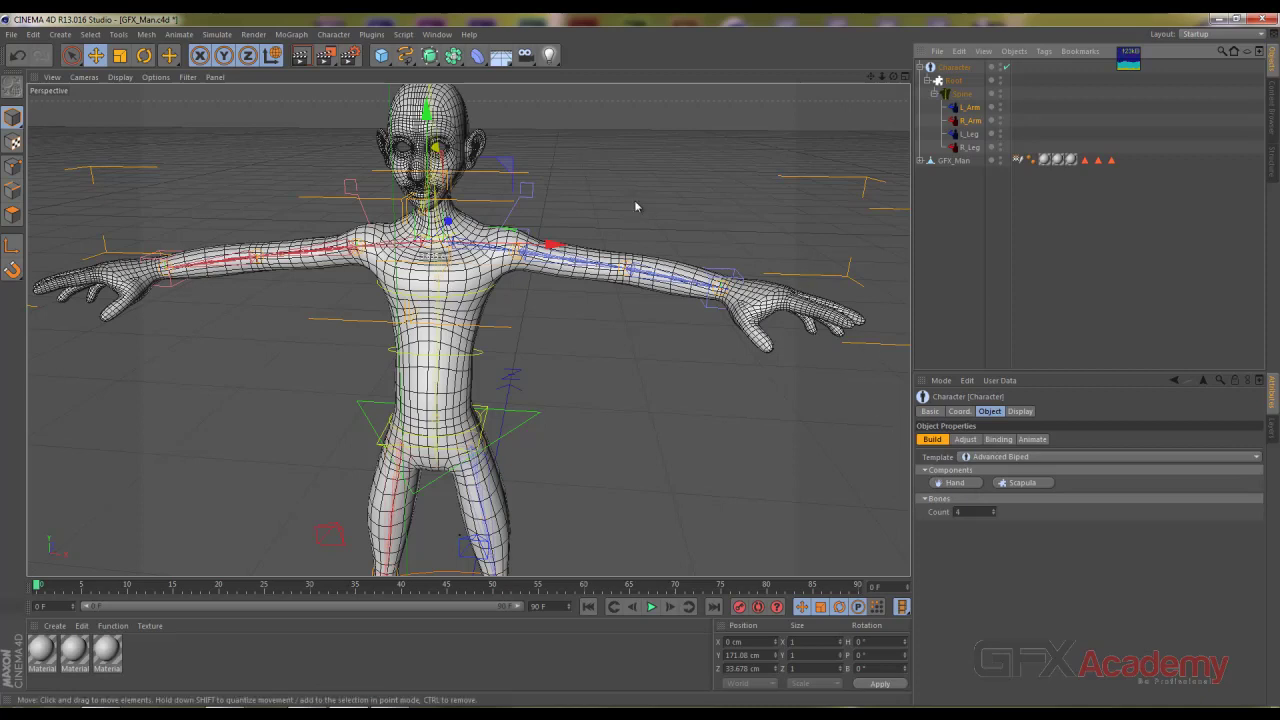
# Step: Add hand components to both arms, enter Adjust mode, and select L_Hand with Components kept
pyautogui.click(955, 483)
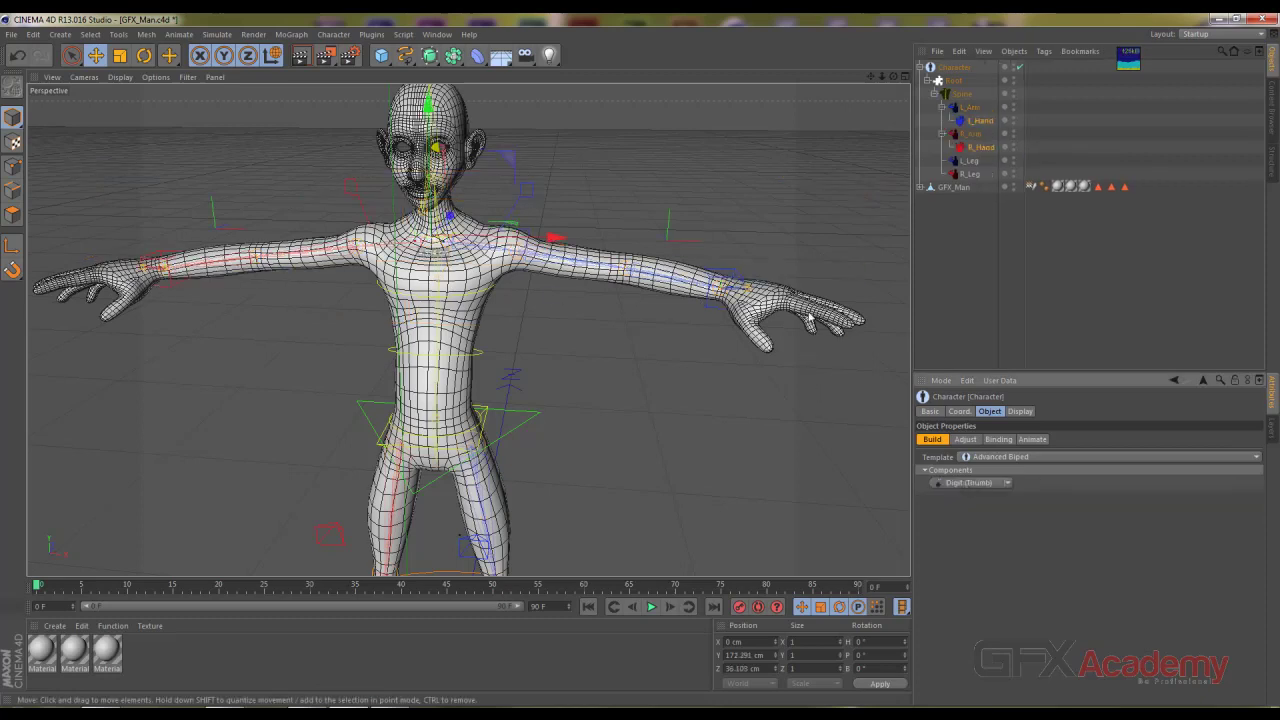
pyautogui.click(966, 440)
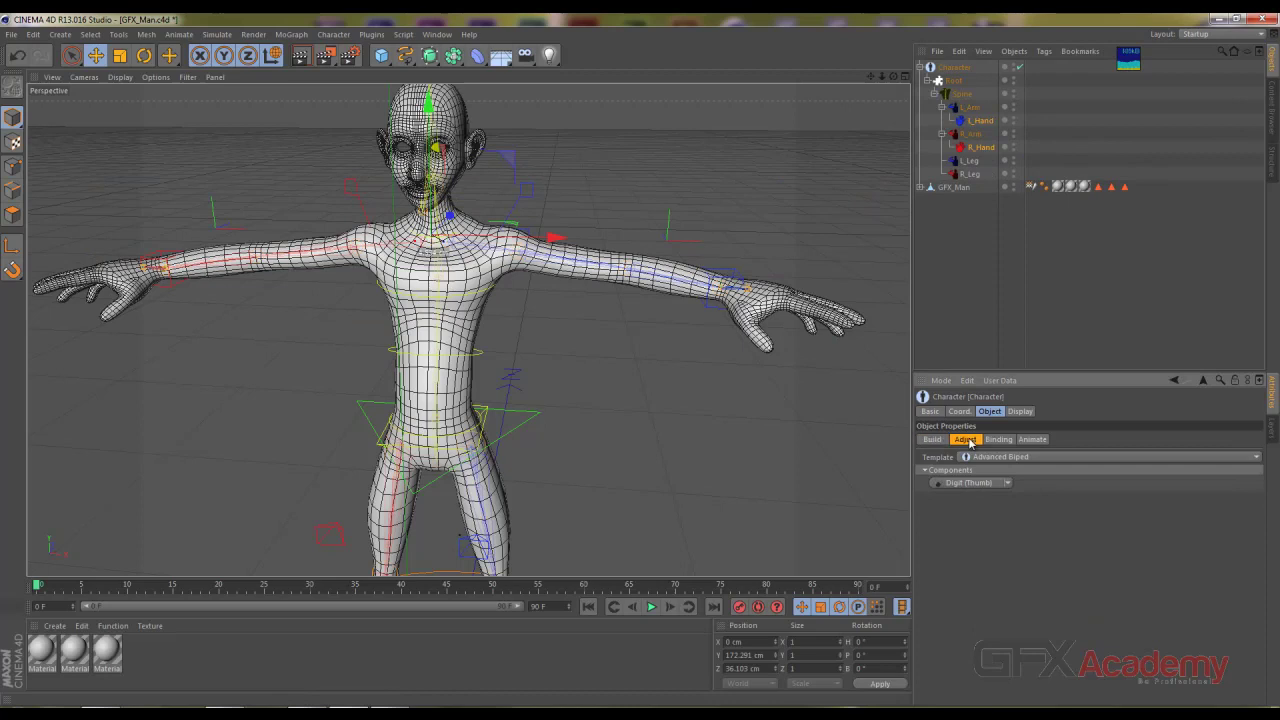
pyautogui.click(980, 121)
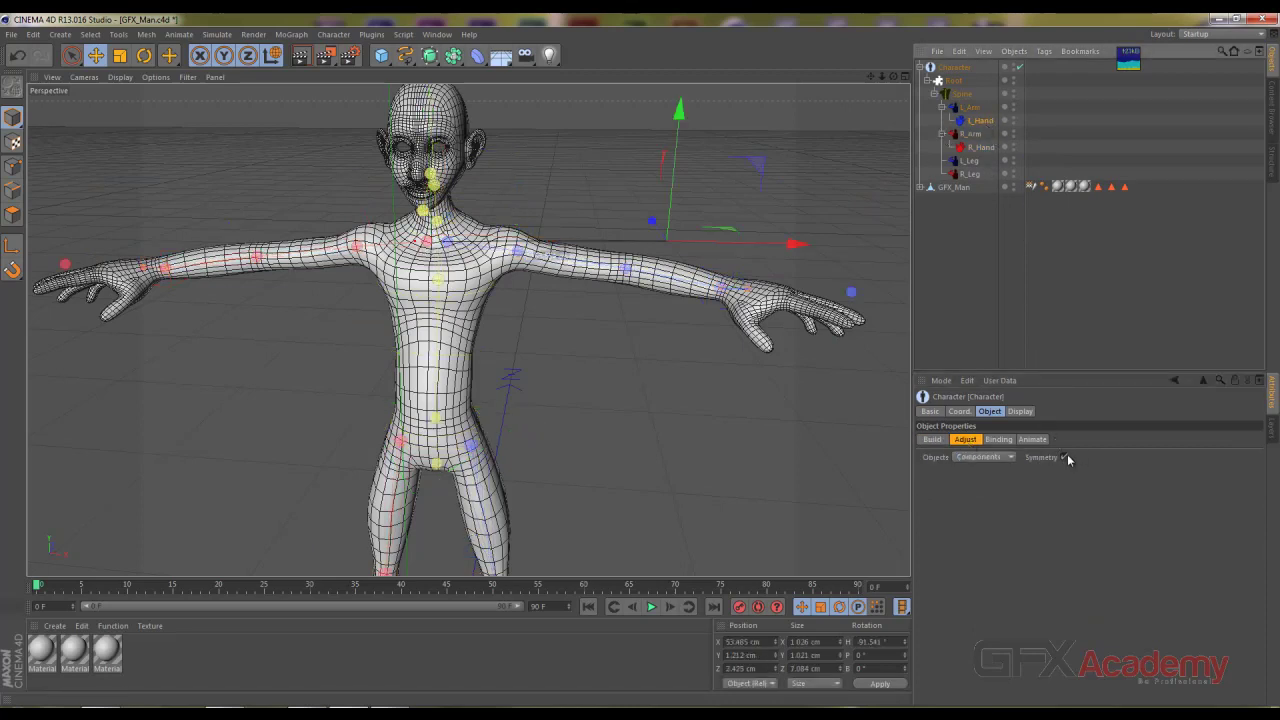
pyautogui.click(1008, 457)
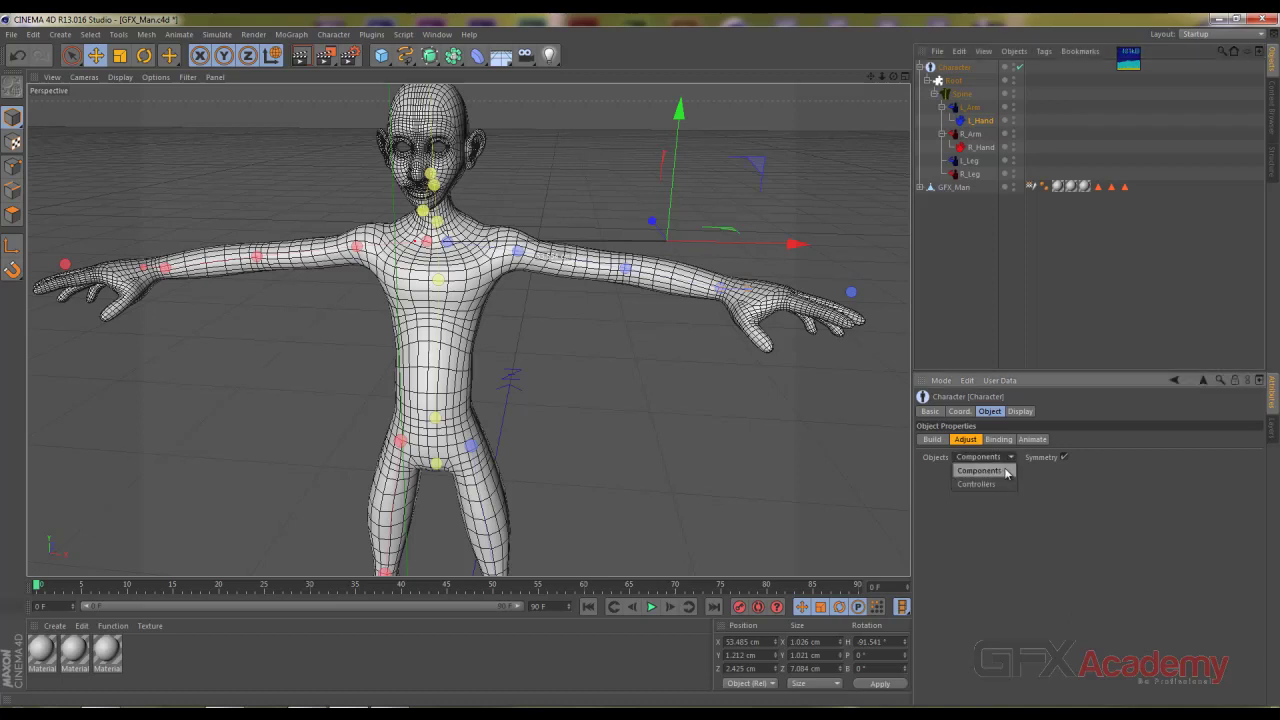
pyautogui.click(1013, 462)
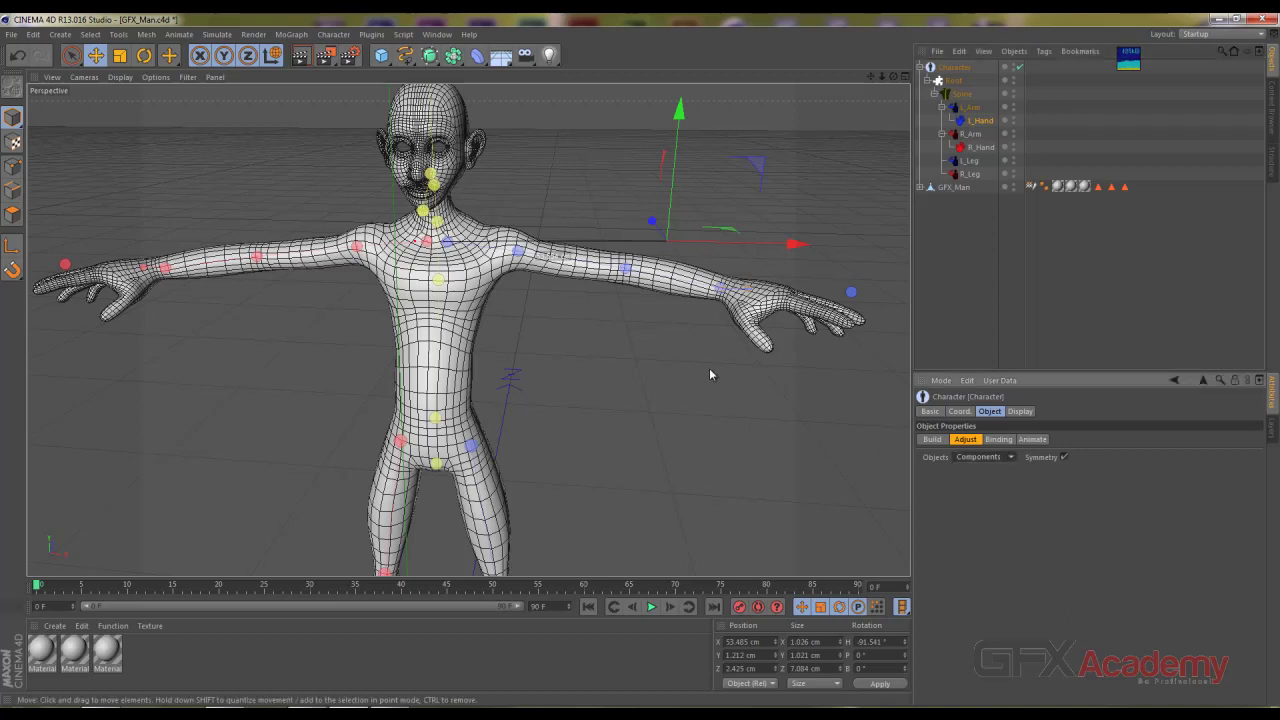
# Step: Zoom in on the left hand and move the hand joint down into the palm
pyautogui.keyDown('alt'); pyautogui.moveTo(709, 374); pyautogui.dragTo(413, 316); pyautogui.keyUp('alt')
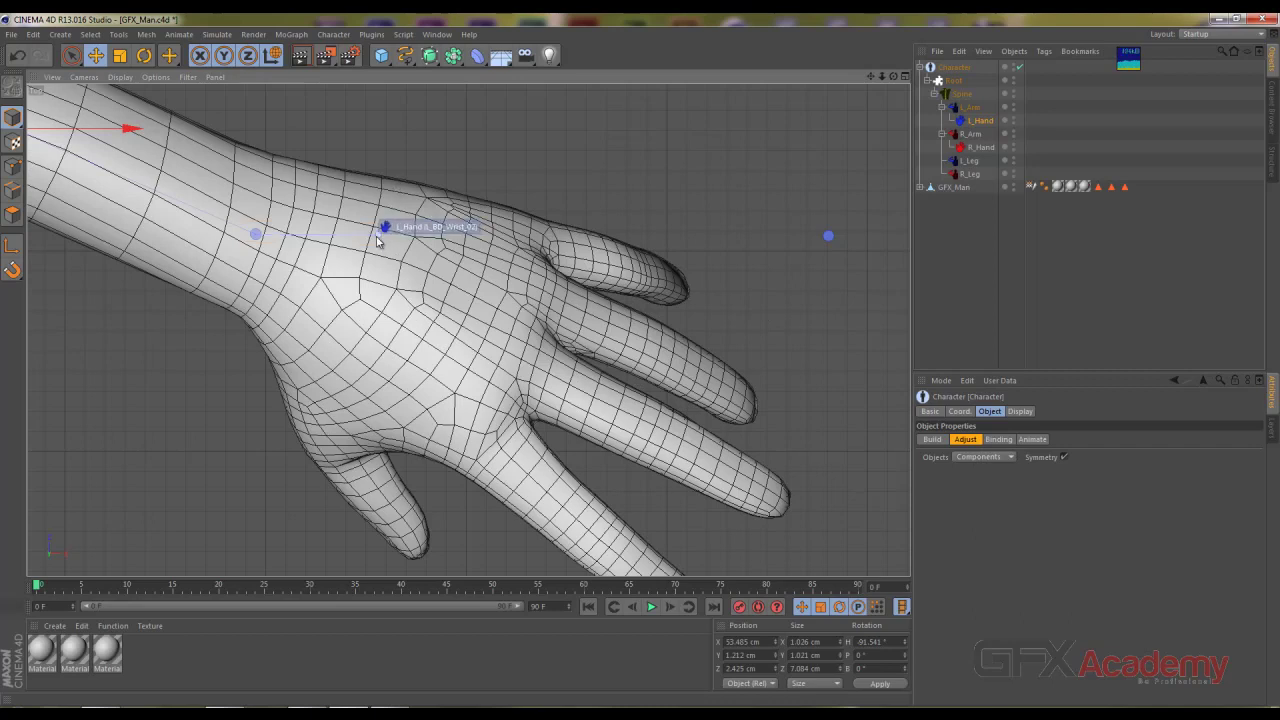
pyautogui.click(389, 228)
pyautogui.moveTo(449, 163)
pyautogui.mouseDown()
pyautogui.moveTo(500, 228)
pyautogui.moveTo(550, 255)
pyautogui.moveTo(539, 263)
pyautogui.moveTo(554, 259)
pyautogui.mouseUp()
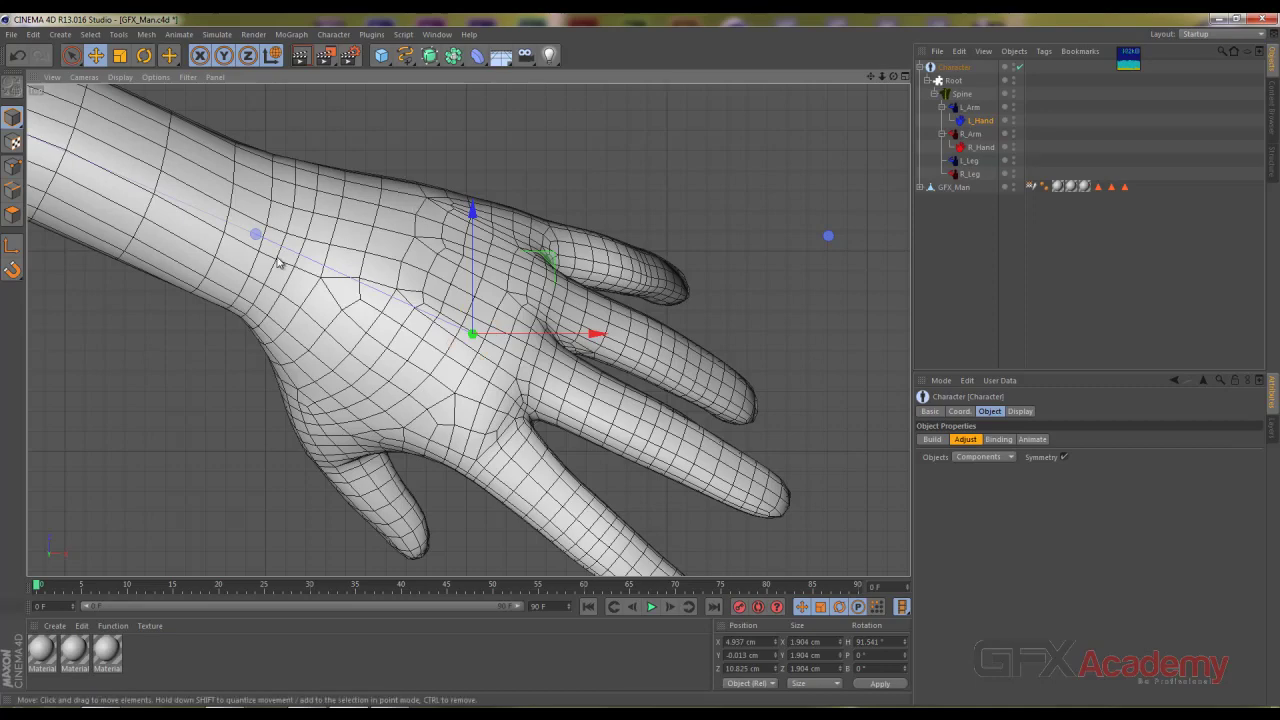
# Step: Reframe the top view on the body, then zoom back in on the left arm and hand
pyautogui.keyDown('alt'); pyautogui.moveTo(193, 272); pyautogui.dragTo(466, 329, button='middle'); pyautogui.keyUp('alt')
pyautogui.scroll(-3, 466, 403)
pyautogui.scroll(-3, 334, 394)
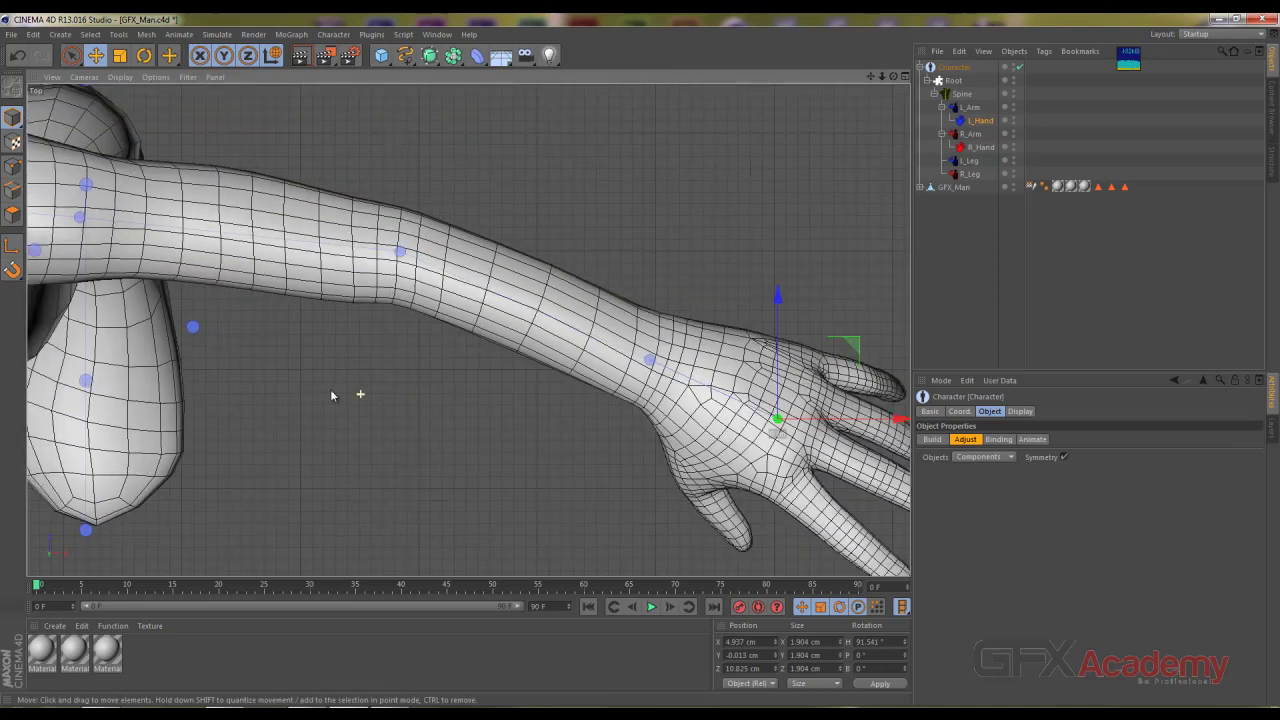
pyautogui.scroll(-2, 352, 395)
pyautogui.moveTo(287, 420)
pyautogui.keyDown('alt'); pyautogui.mouseDown(button='middle')
pyautogui.moveTo(349, 414)
pyautogui.moveTo(354, 377)
pyautogui.mouseUp(button='middle'); pyautogui.keyUp('alt')
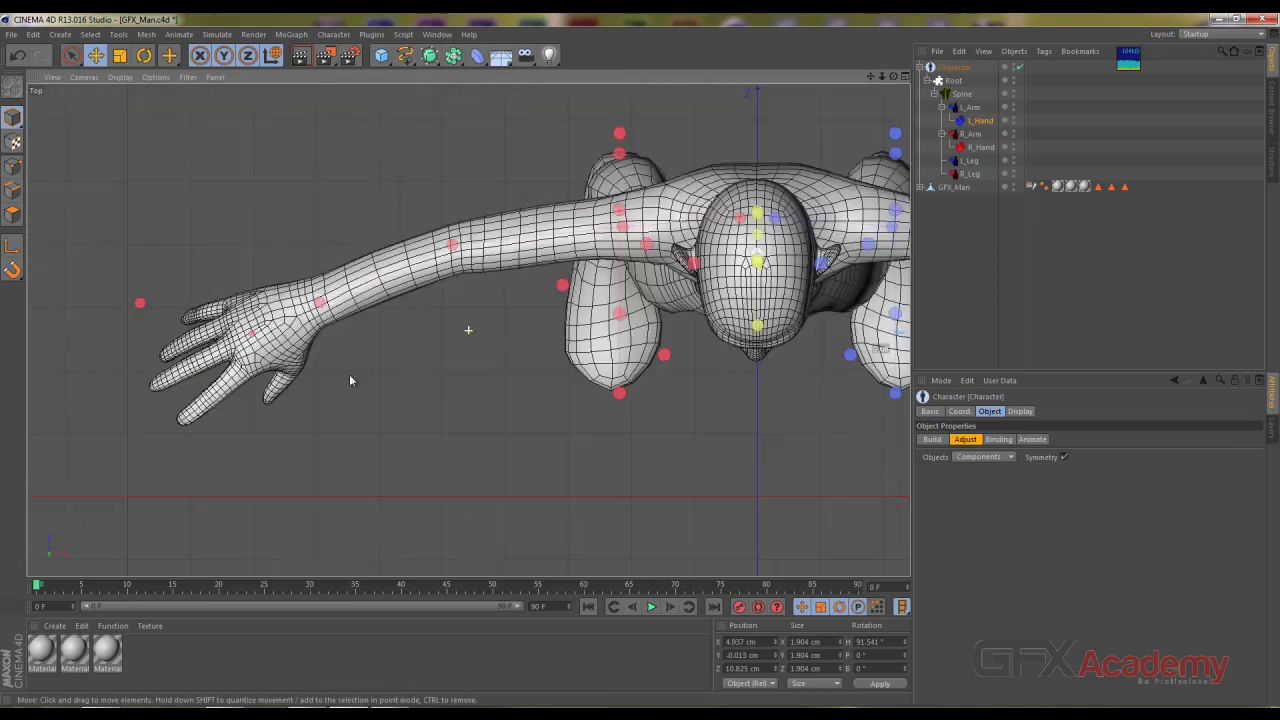
pyautogui.moveTo(680, 351)
pyautogui.keyDown('alt'); pyautogui.mouseDown()
pyautogui.moveTo(774, 380)
pyautogui.moveTo(614, 371)
pyautogui.moveTo(575, 297)
pyautogui.mouseUp(); pyautogui.keyUp('alt')
pyautogui.scroll(2, 389, 294)
pyautogui.keyDown('alt'); pyautogui.moveTo(389, 294); pyautogui.dragTo(491, 317, button='middle'); pyautogui.keyUp('alt')
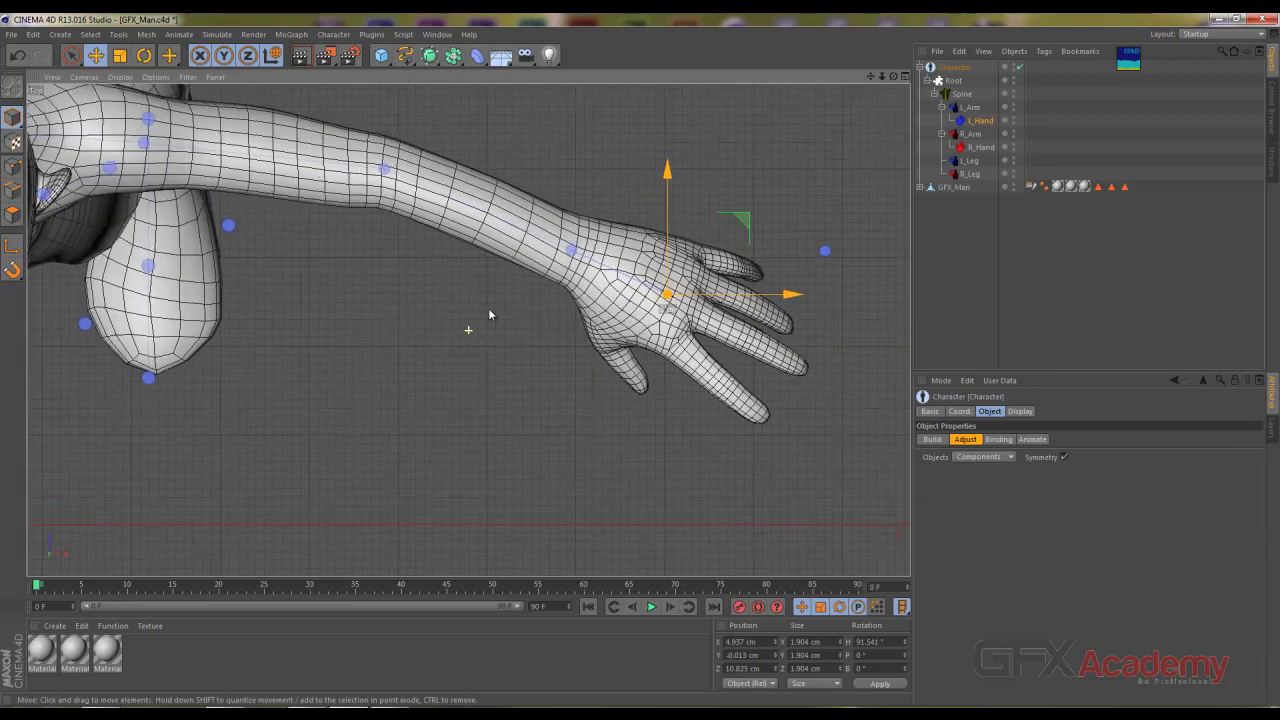
pyautogui.scroll(2, 586, 229)
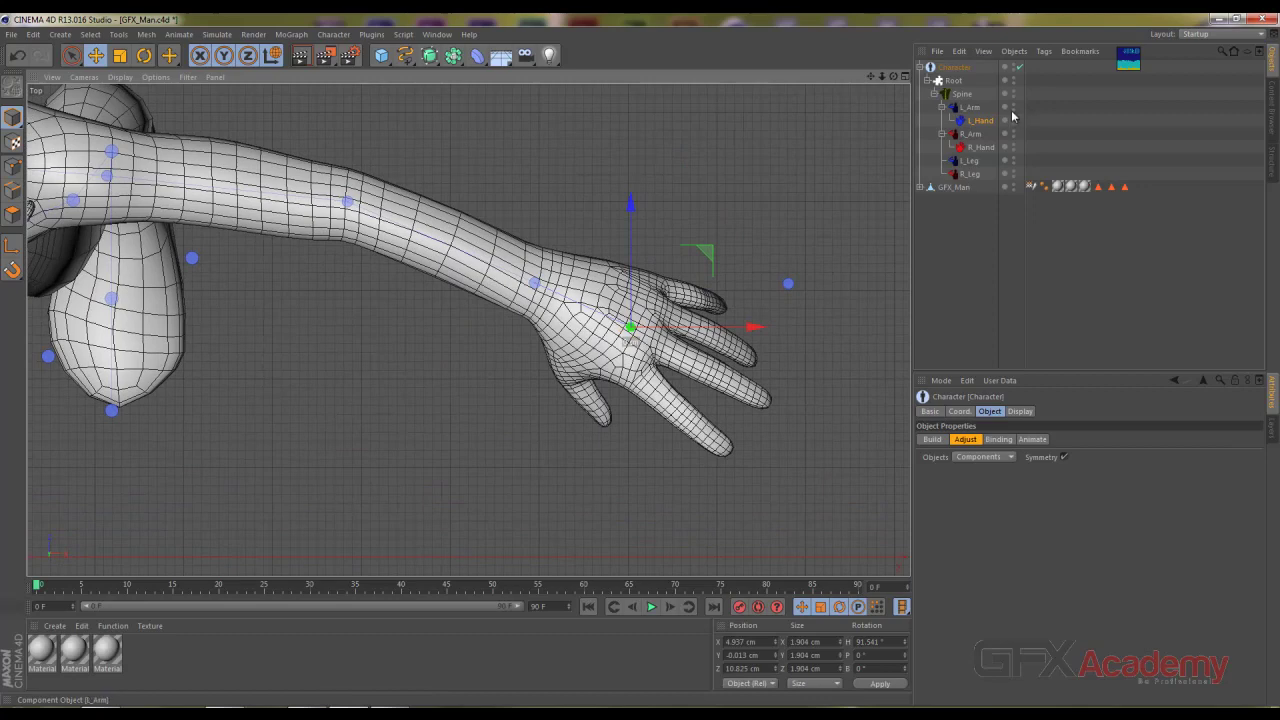
# Step: In Build mode, add L_Thumb and R_Thumb bones to both hands
pyautogui.click(931, 440)
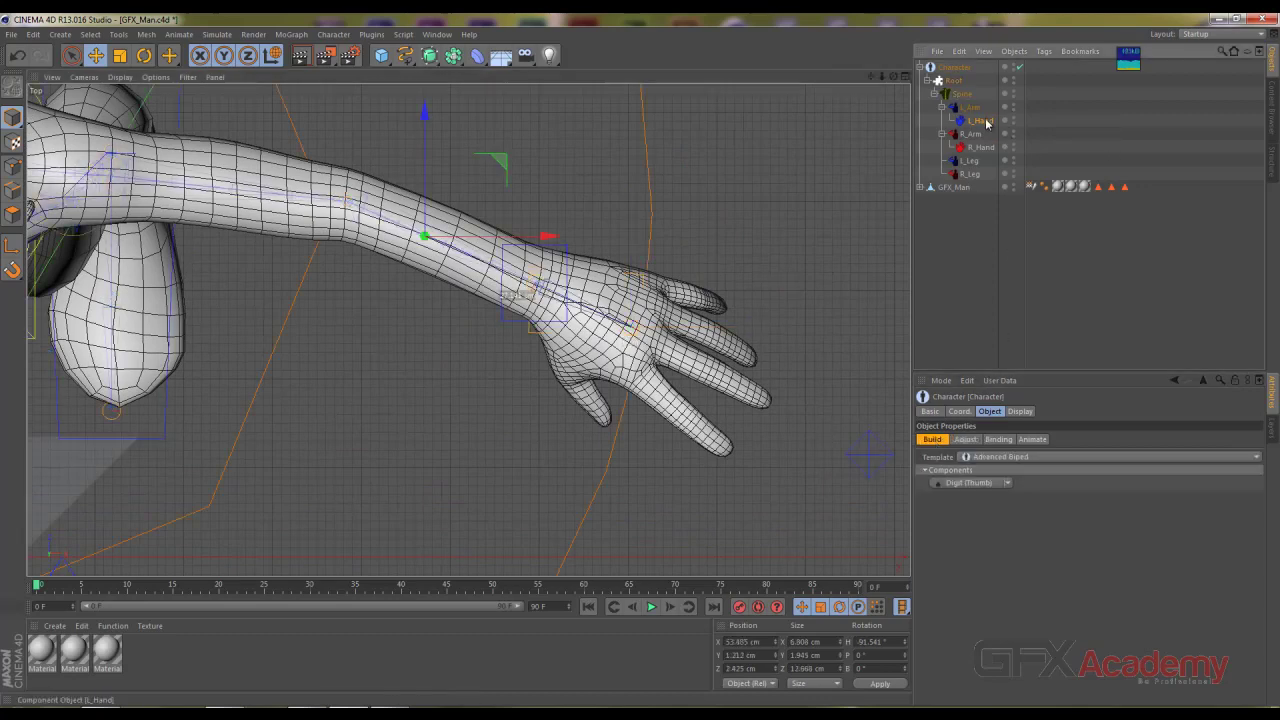
pyautogui.click(983, 148)
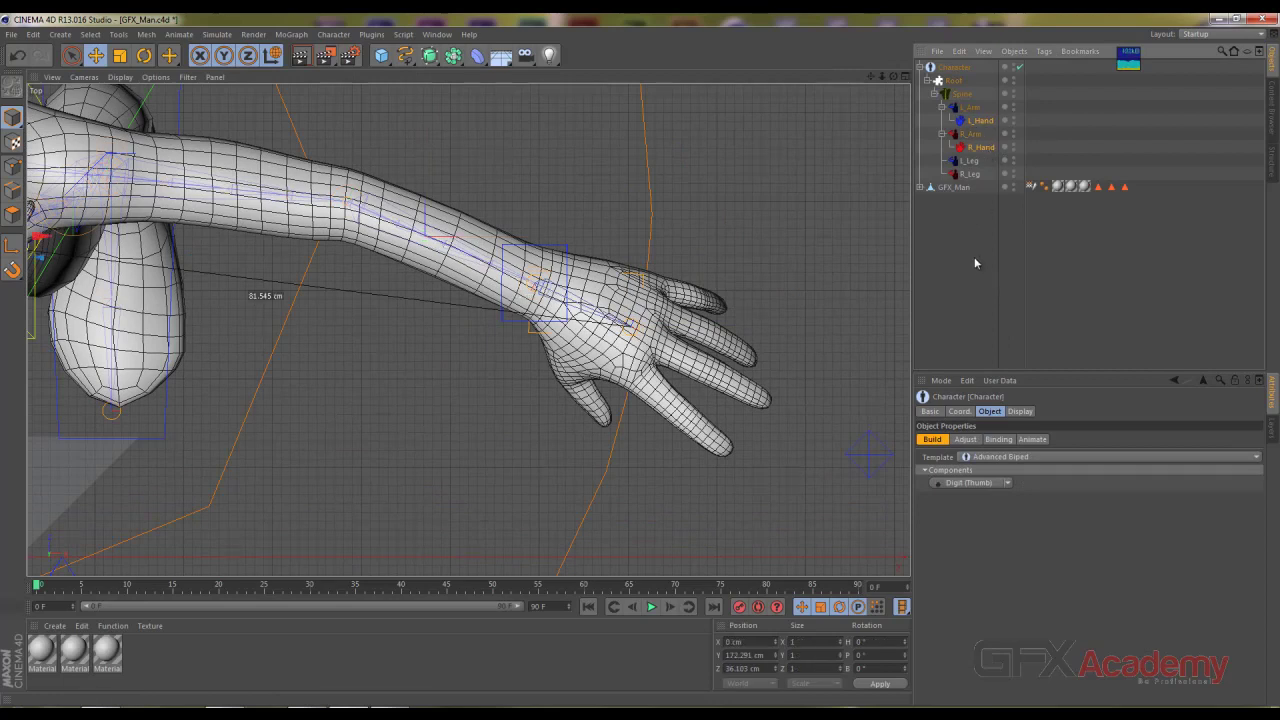
pyautogui.click(968, 483)
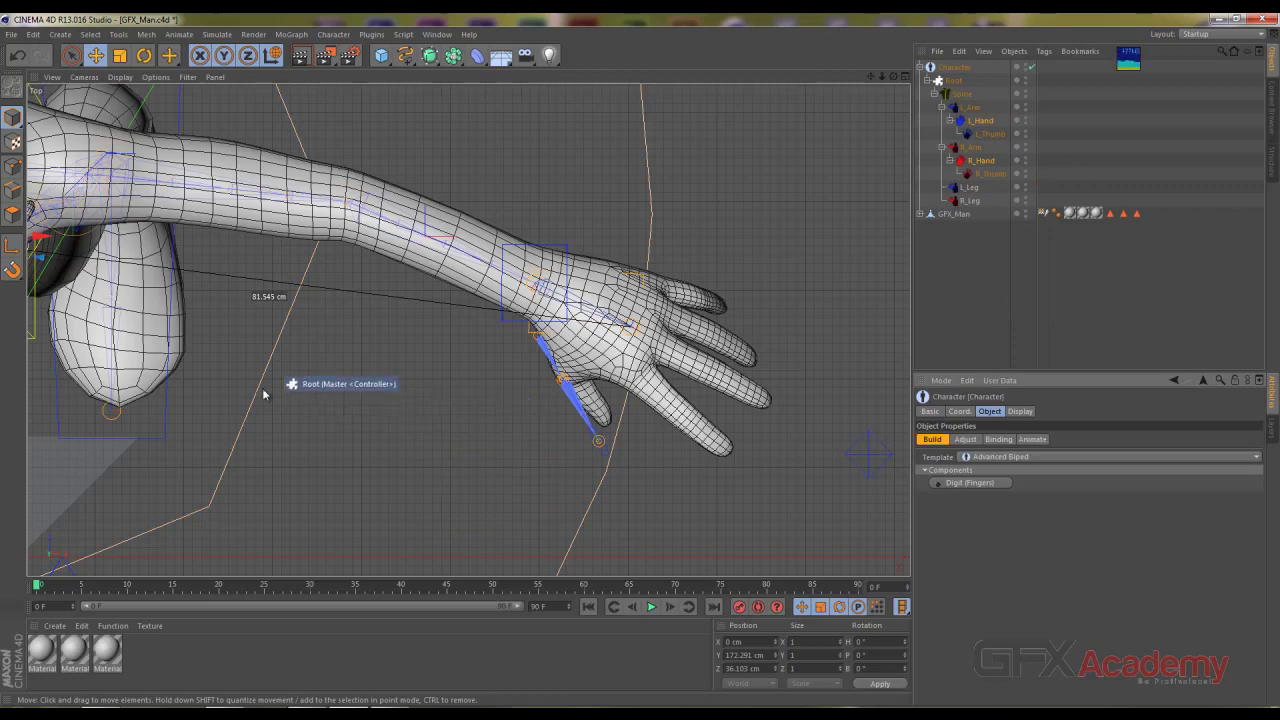
# Step: Pan and zoom around the right hand to inspect the new thumb bones
pyautogui.moveTo(196, 377)
pyautogui.keyDown('alt'); pyautogui.mouseDown(button='middle')
pyautogui.moveTo(671, 375)
pyautogui.moveTo(640, 358)
pyautogui.mouseUp(button='middle'); pyautogui.keyUp('alt')
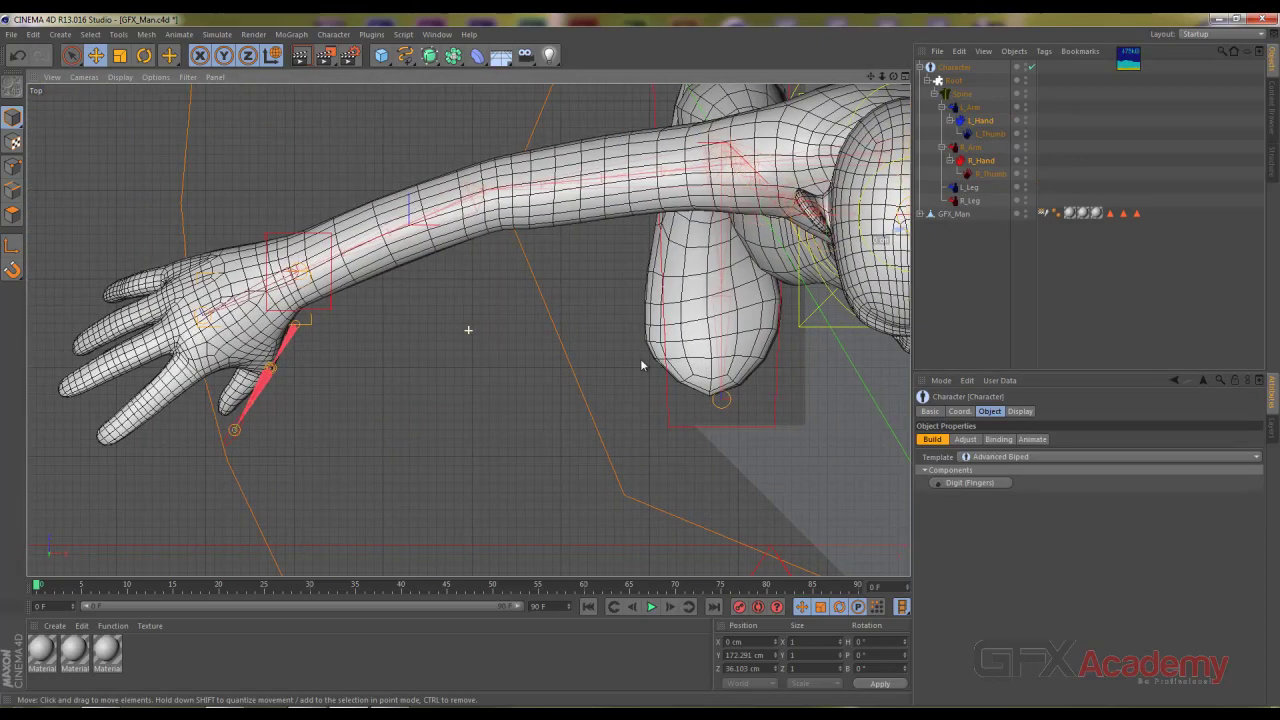
pyautogui.moveTo(881, 368)
pyautogui.keyDown('alt'); pyautogui.mouseDown(button='middle')
pyautogui.moveTo(321, 376)
pyautogui.moveTo(539, 458)
pyautogui.mouseUp(button='middle'); pyautogui.keyUp('alt')
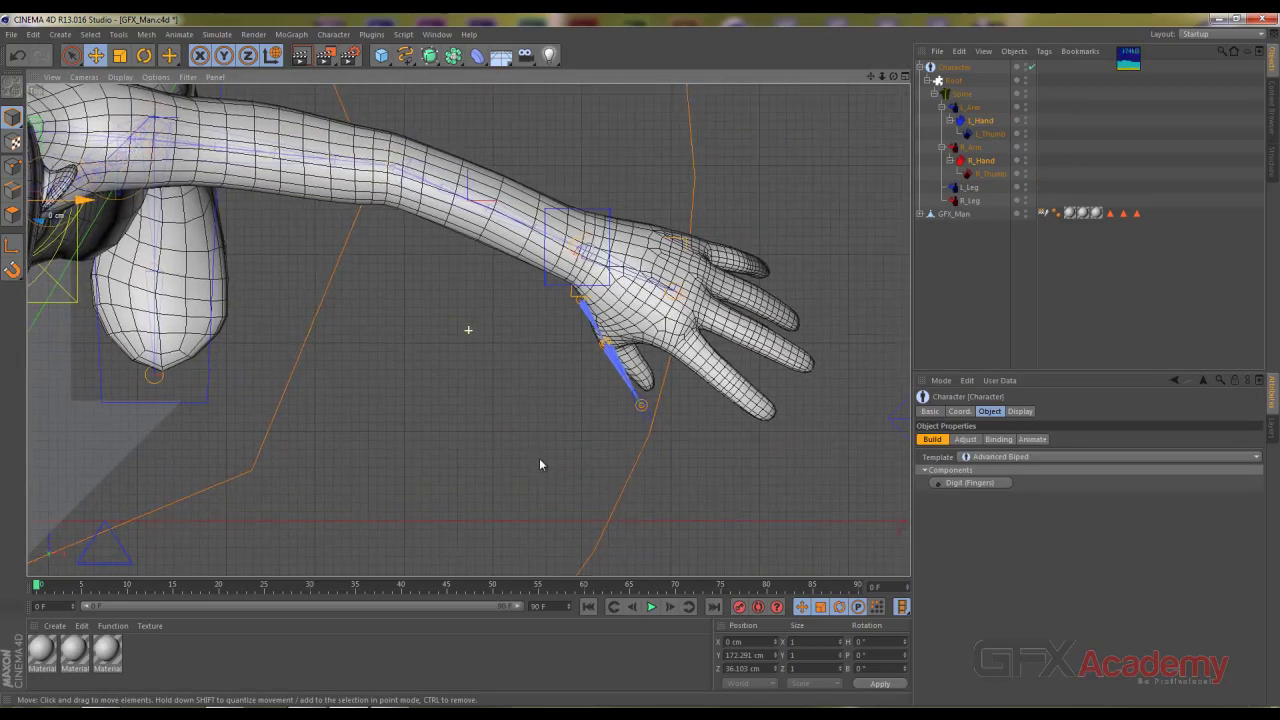
pyautogui.scroll(3, 539, 458)
pyautogui.scroll(2, 640, 358)
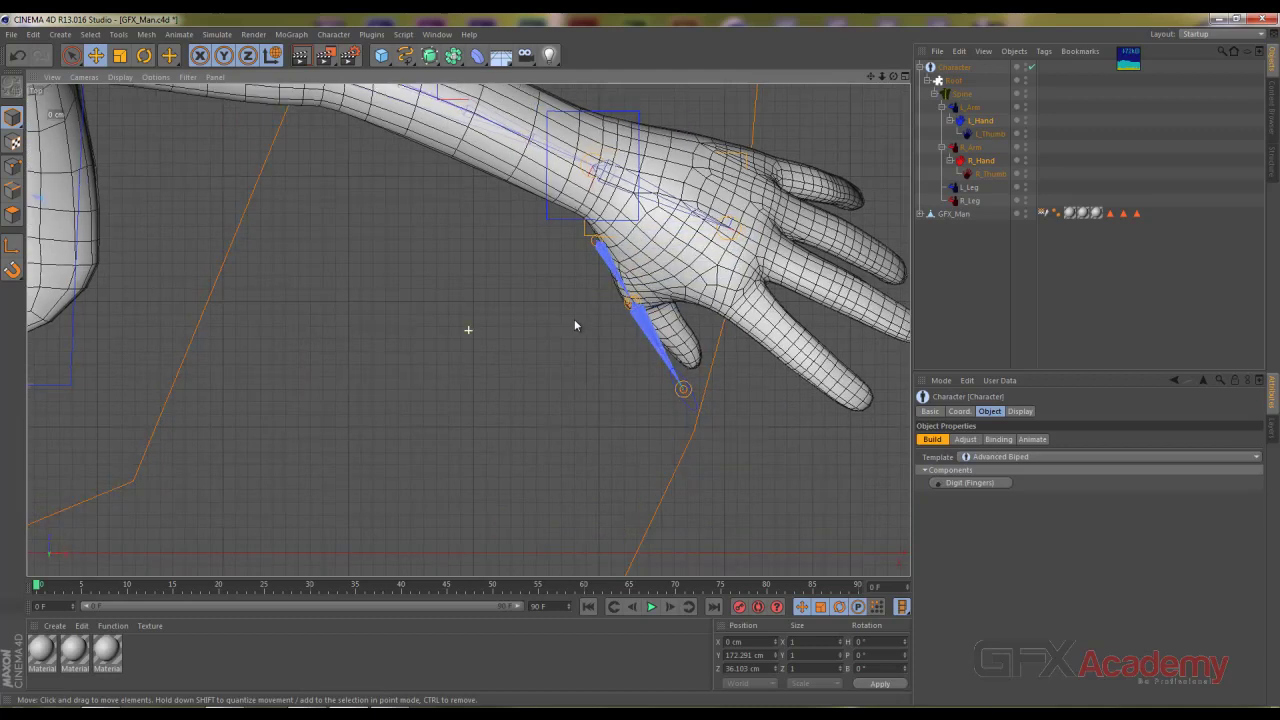
pyautogui.keyDown('alt'); pyautogui.moveTo(574, 320); pyautogui.dragTo(551, 350, button='middle'); pyautogui.keyUp('alt')
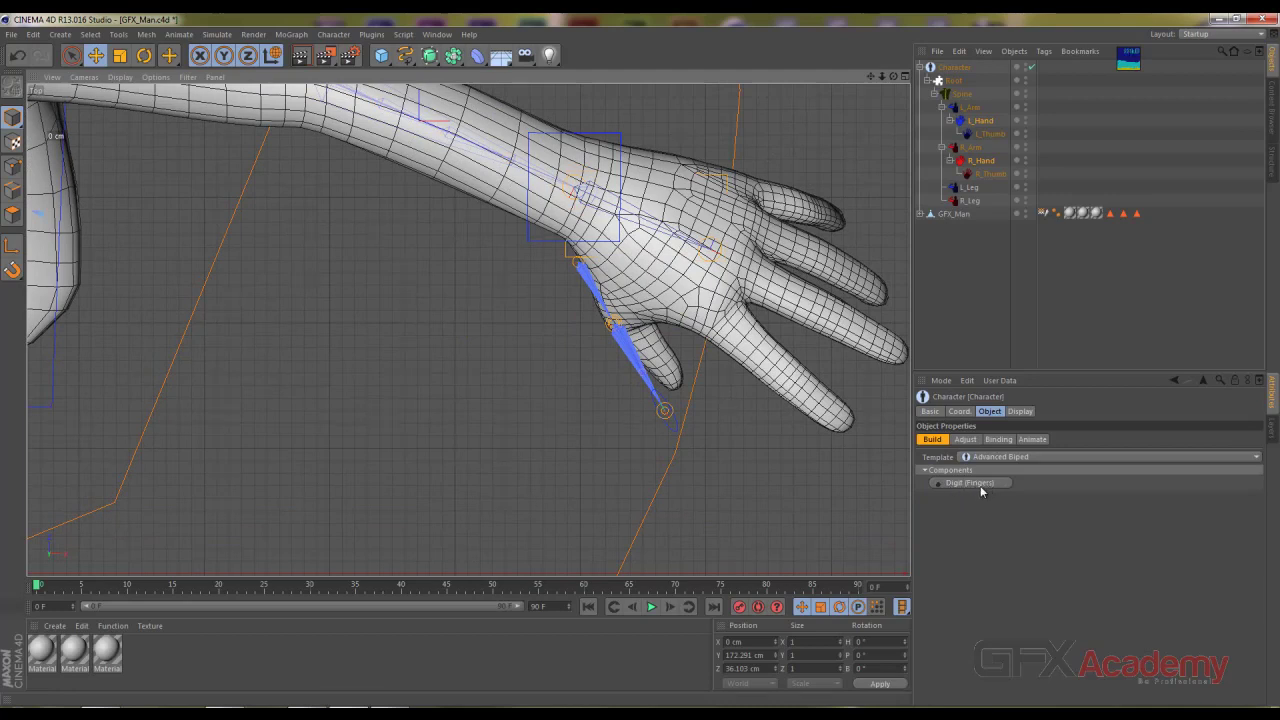
pyautogui.moveTo(980, 485)
pyautogui.mouseDown()
pyautogui.moveTo(588, 323)
pyautogui.moveTo(617, 287)
pyautogui.mouseUp()
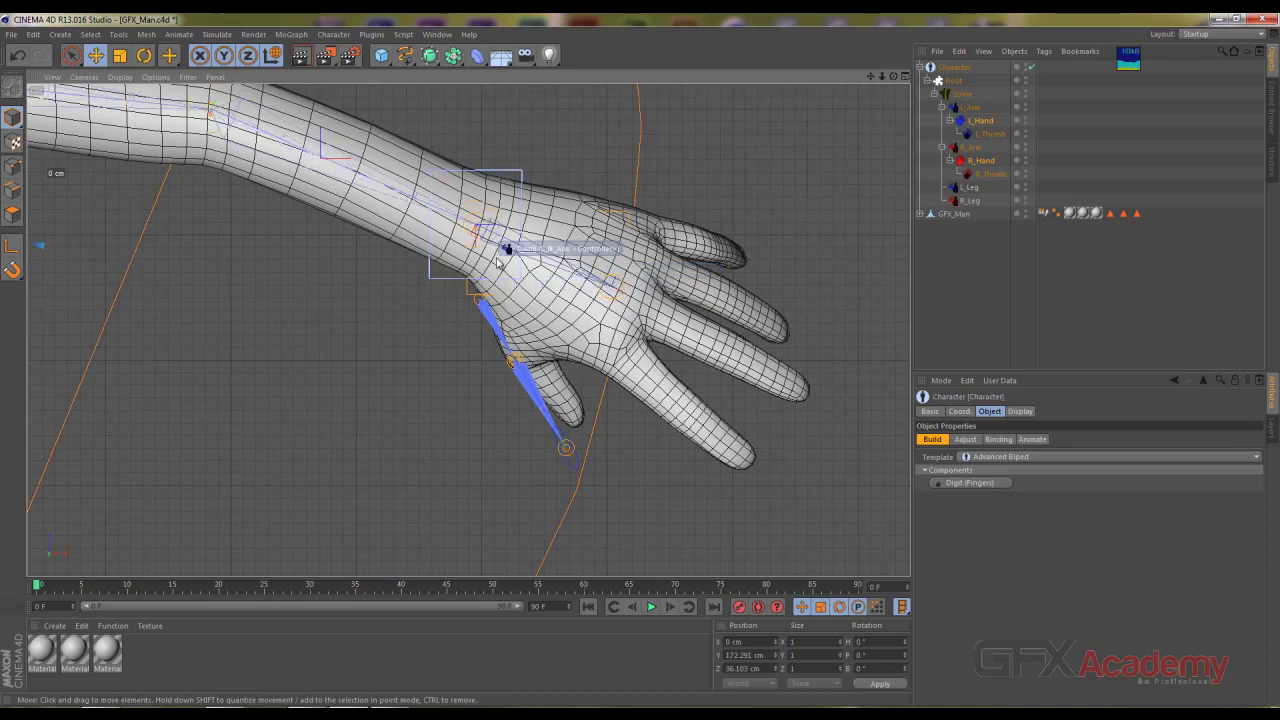
pyautogui.moveTo(617, 287)
pyautogui.mouseDown()
pyautogui.moveTo(492, 335)
pyautogui.moveTo(533, 278)
pyautogui.moveTo(564, 292)
pyautogui.moveTo(536, 365)
pyautogui.moveTo(550, 285)
pyautogui.moveTo(560, 292)
pyautogui.moveTo(497, 338)
pyautogui.moveTo(524, 376)
pyautogui.moveTo(622, 292)
pyautogui.moveTo(836, 430)
pyautogui.mouseUp()
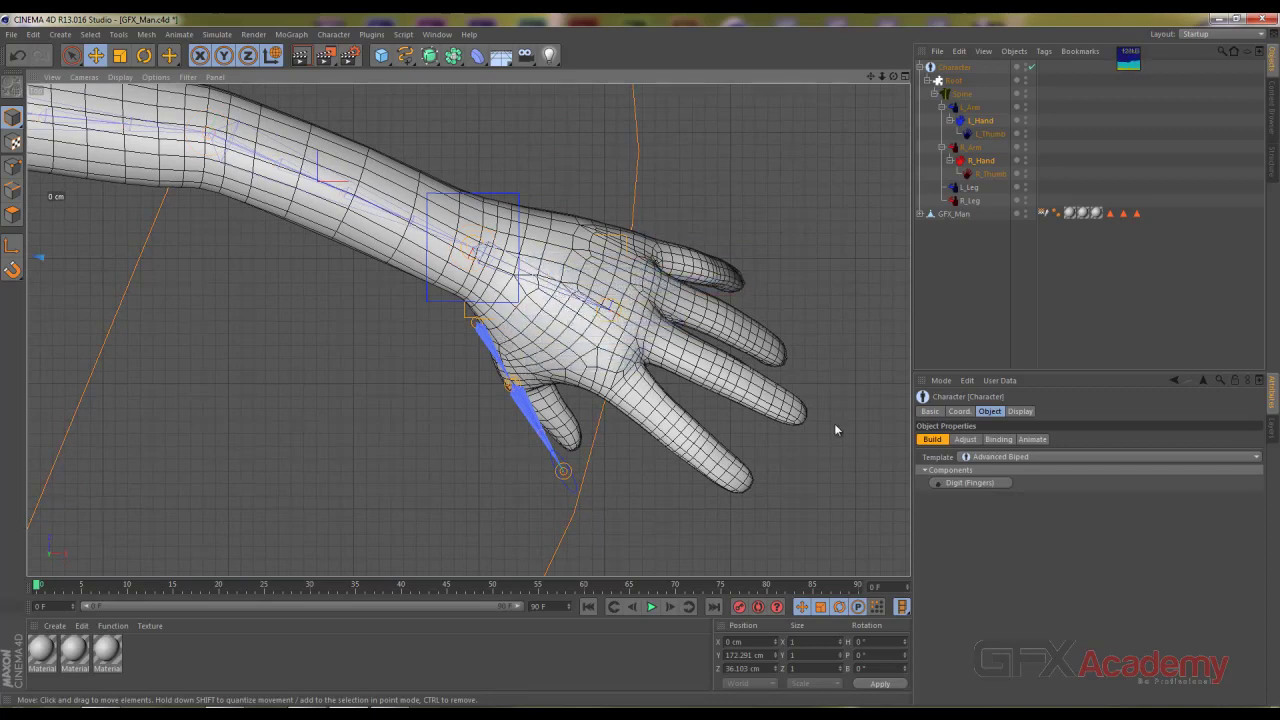
# Step: Add four finger chains (Digit to Digit_3) to each hand
pyautogui.click(970, 484)
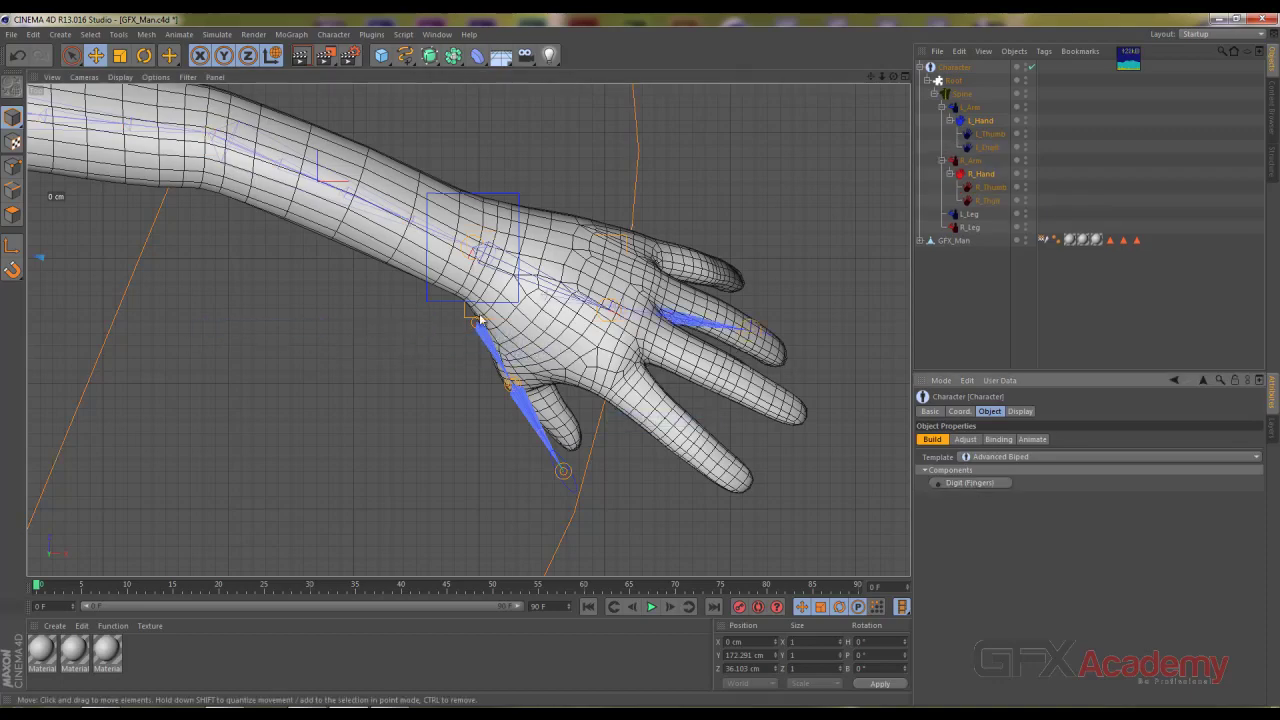
pyautogui.press('F2')
pyautogui.keyDown('alt'); pyautogui.moveTo(0, 370); pyautogui.dragTo(191, 337); pyautogui.keyUp('alt')
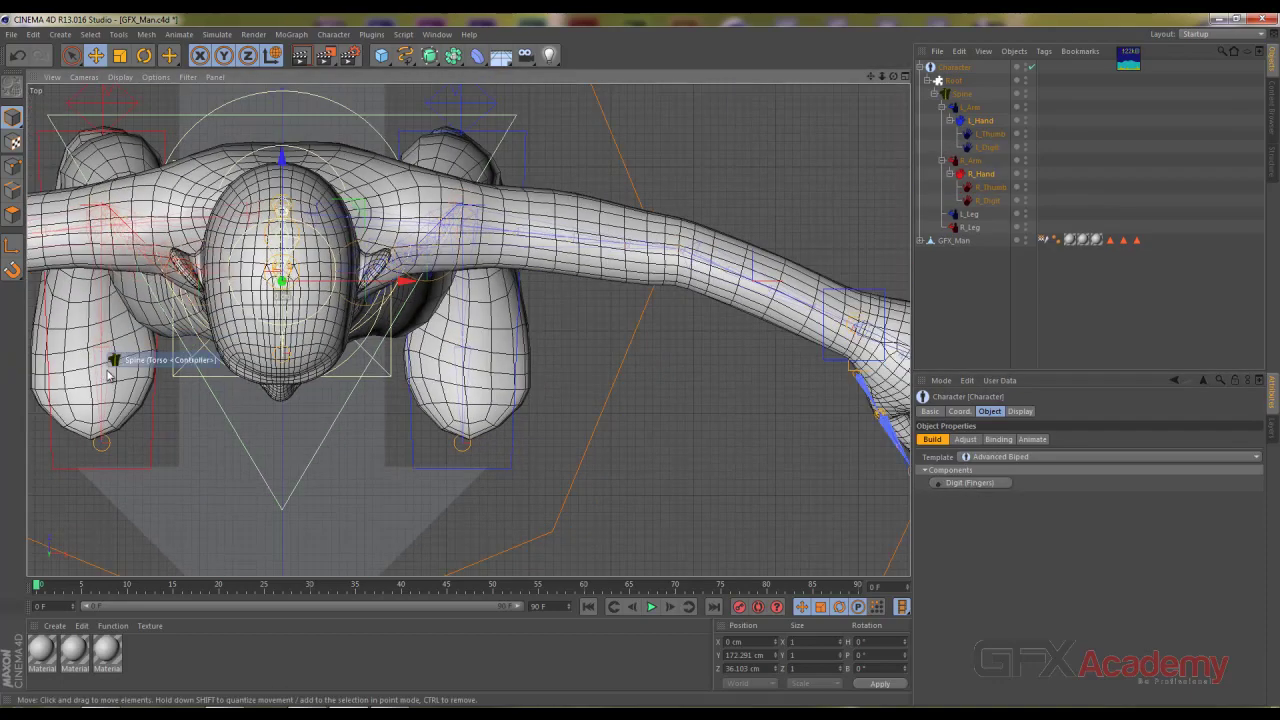
pyautogui.moveTo(114, 357)
pyautogui.keyDown('alt'); pyautogui.mouseDown()
pyautogui.moveTo(760, 352)
pyautogui.moveTo(506, 371)
pyautogui.mouseUp(); pyautogui.keyUp('alt')
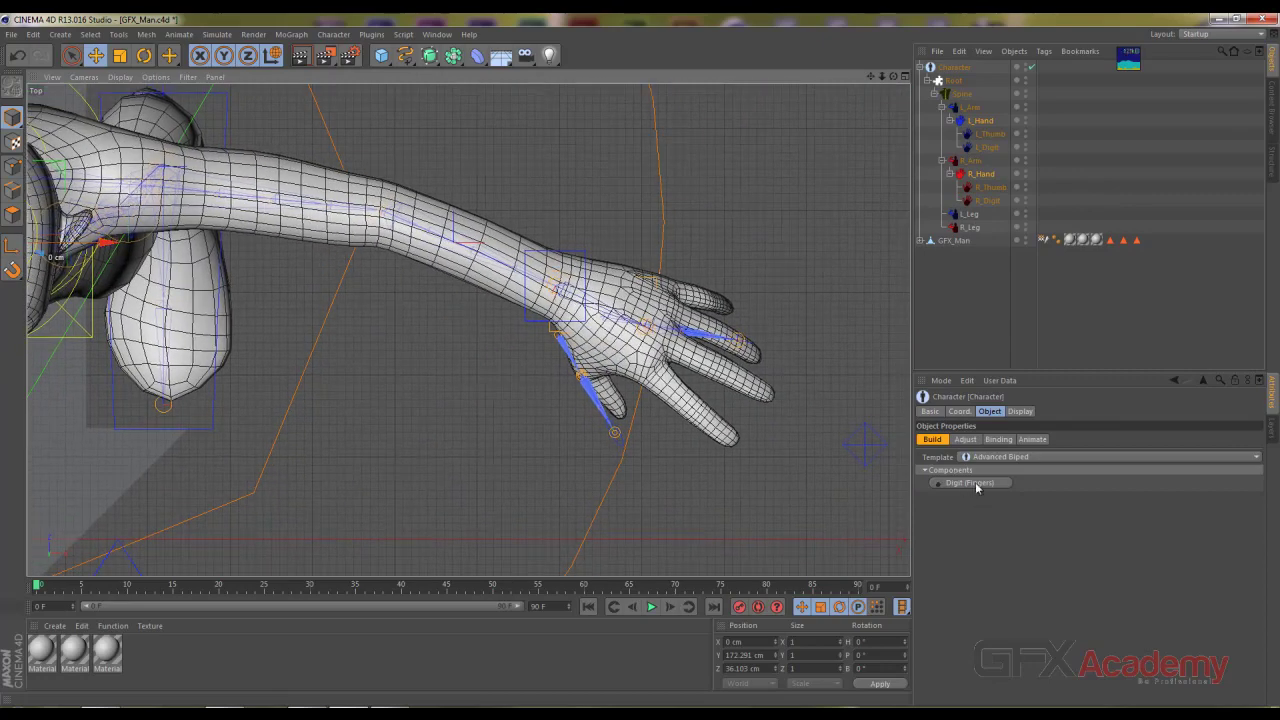
pyautogui.click(977, 487)
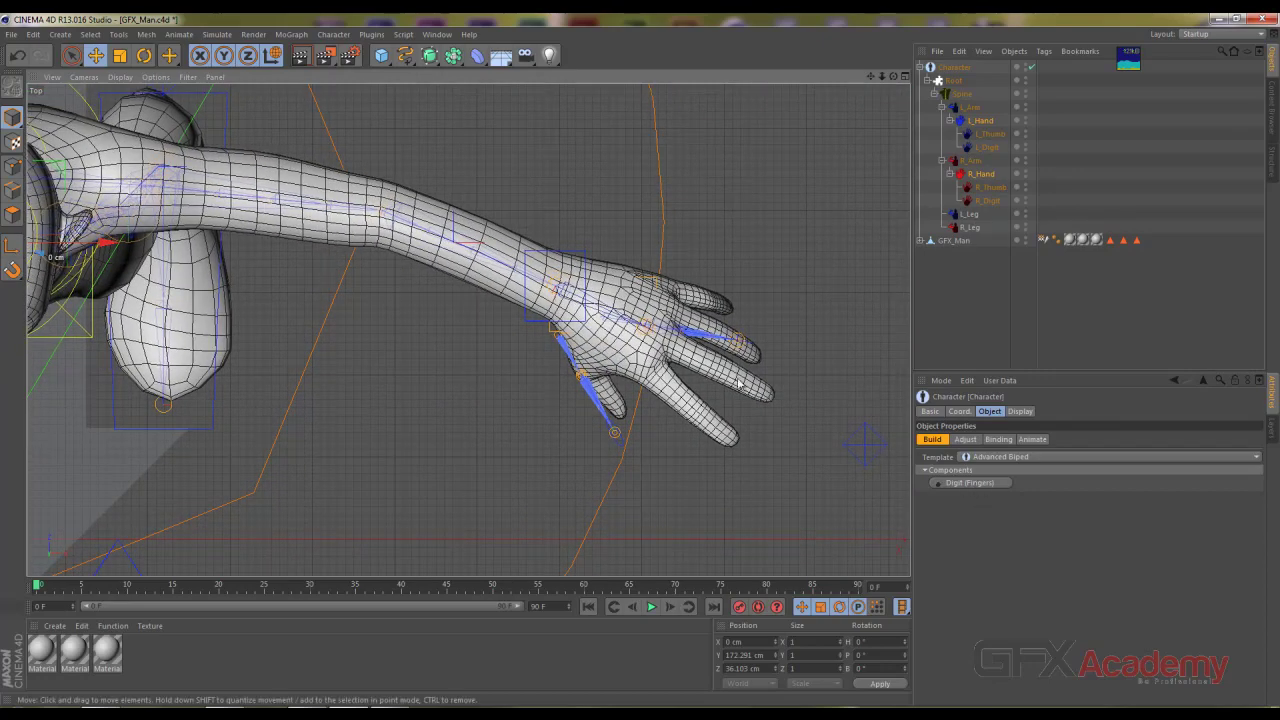
pyautogui.click(962, 483)
pyautogui.click(962, 483)
pyautogui.click(962, 483)
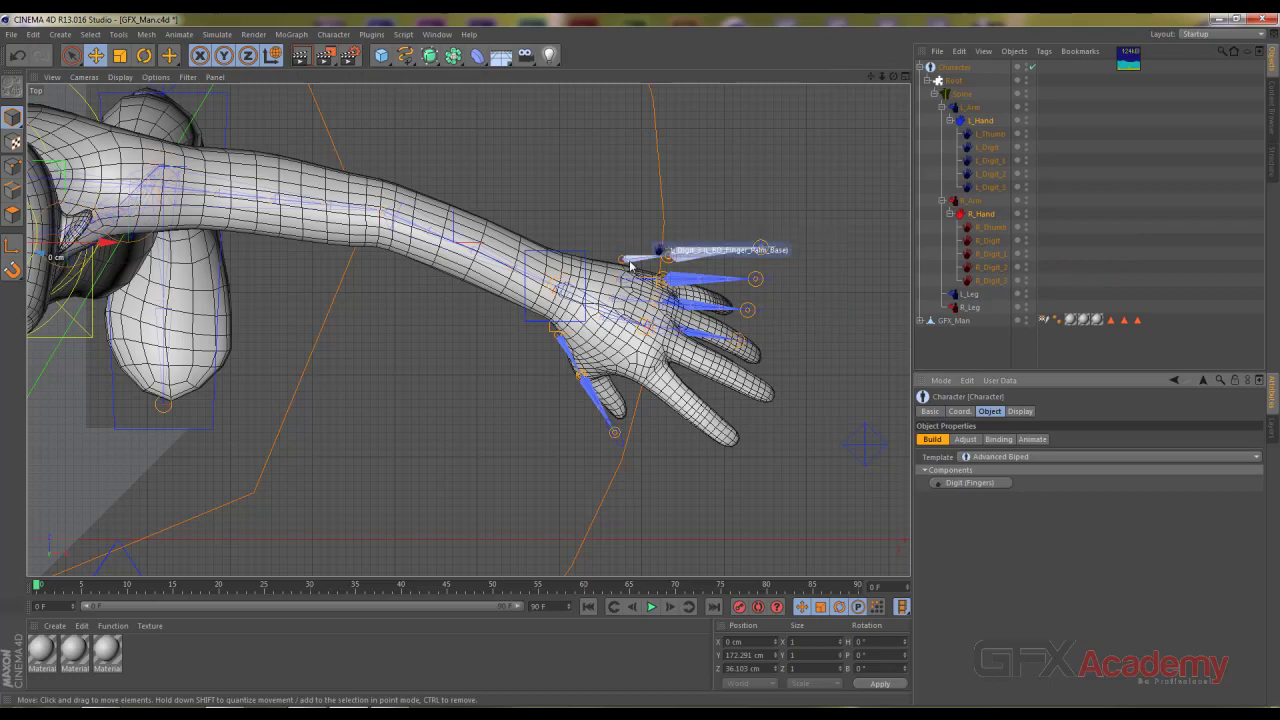
# Step: Orbit around the arms and inspect the R_Thumb, L_Hand, R_Hand and L_Thumb components
pyautogui.keyDown('alt'); pyautogui.moveTo(343, 286); pyautogui.dragTo(5, 332); pyautogui.keyUp('alt')
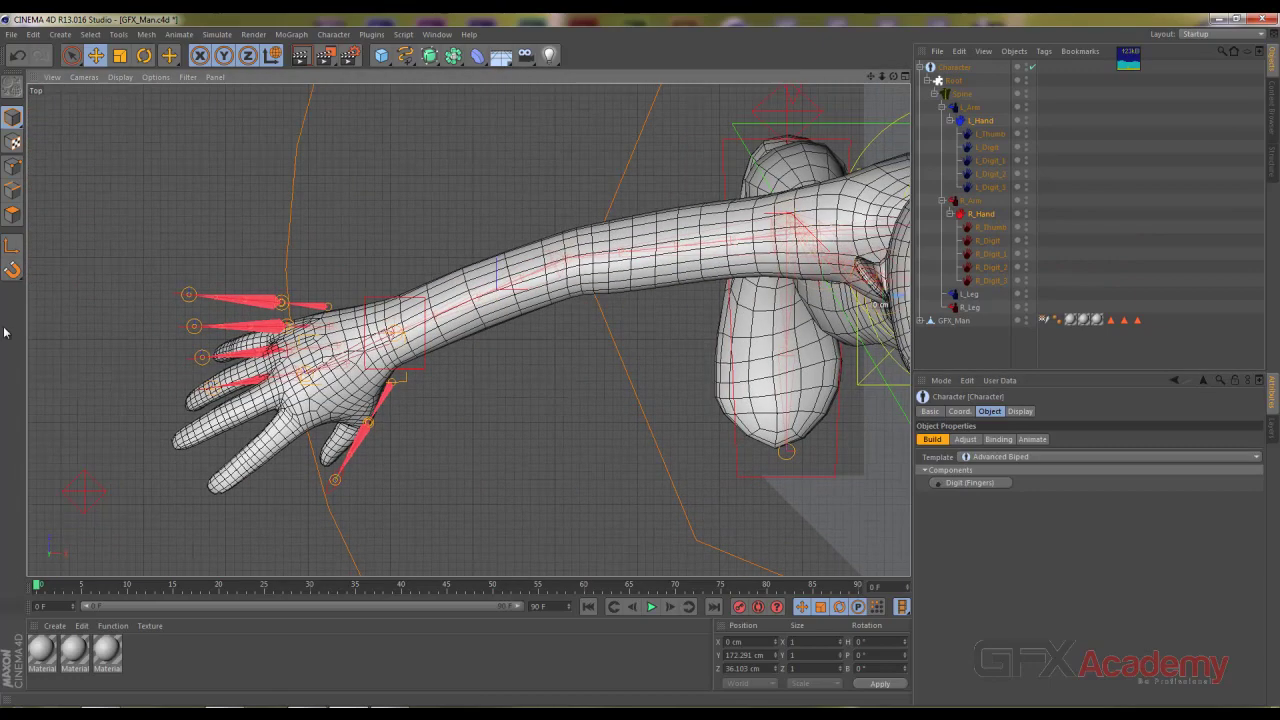
pyautogui.keyDown('alt'); pyautogui.moveTo(757, 372); pyautogui.dragTo(463, 400); pyautogui.keyUp('alt')
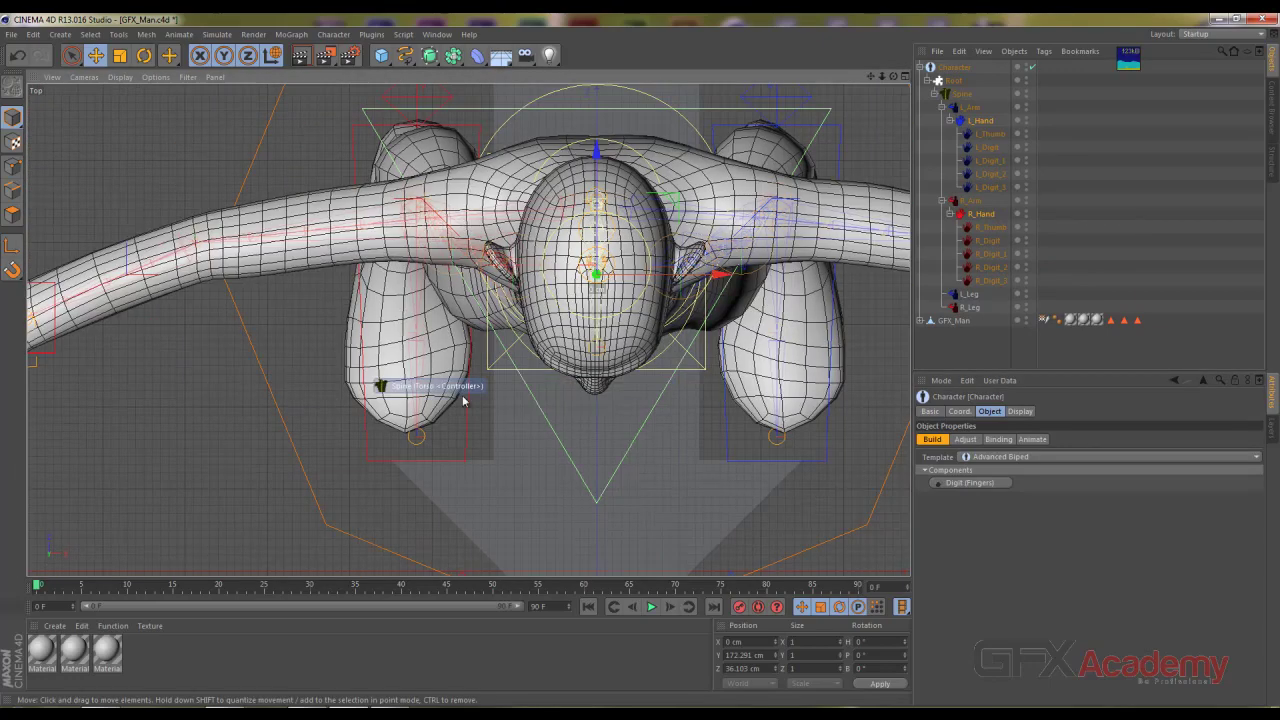
pyautogui.moveTo(770, 395)
pyautogui.keyDown('alt'); pyautogui.mouseDown()
pyautogui.moveTo(541, 368)
pyautogui.moveTo(688, 271)
pyautogui.mouseUp(); pyautogui.keyUp('alt')
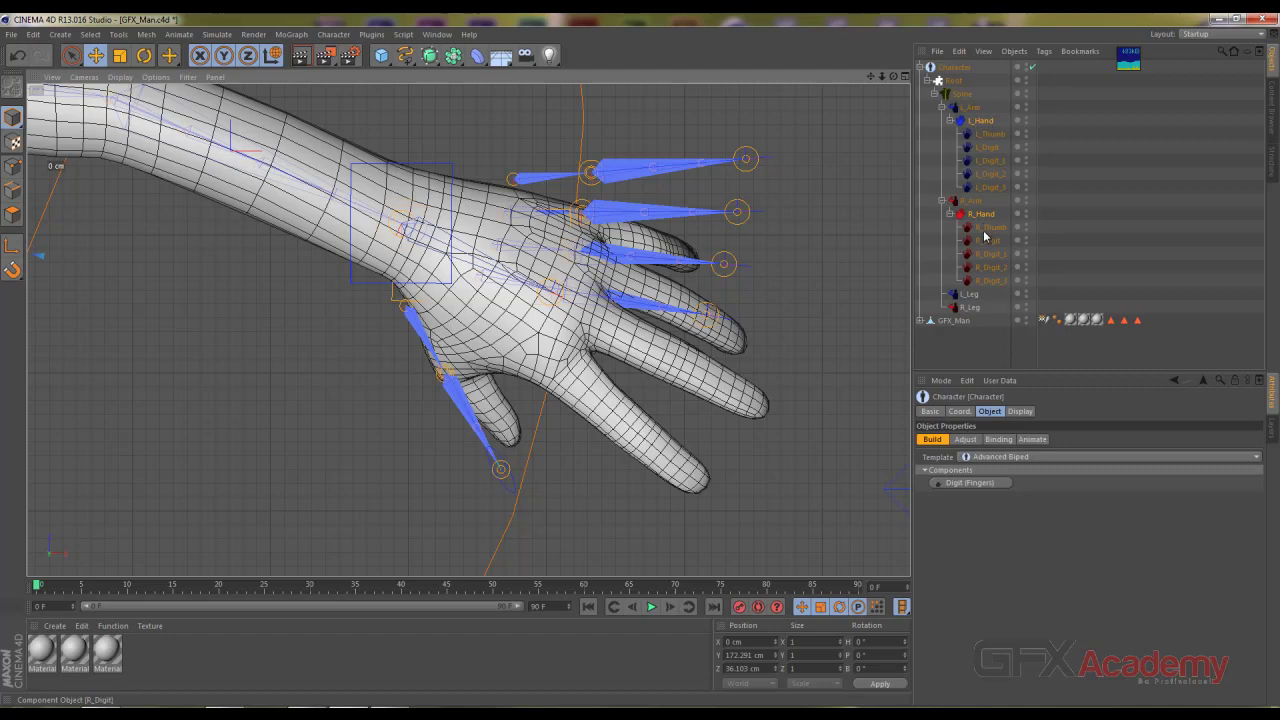
pyautogui.click(984, 229)
pyautogui.click(986, 134)
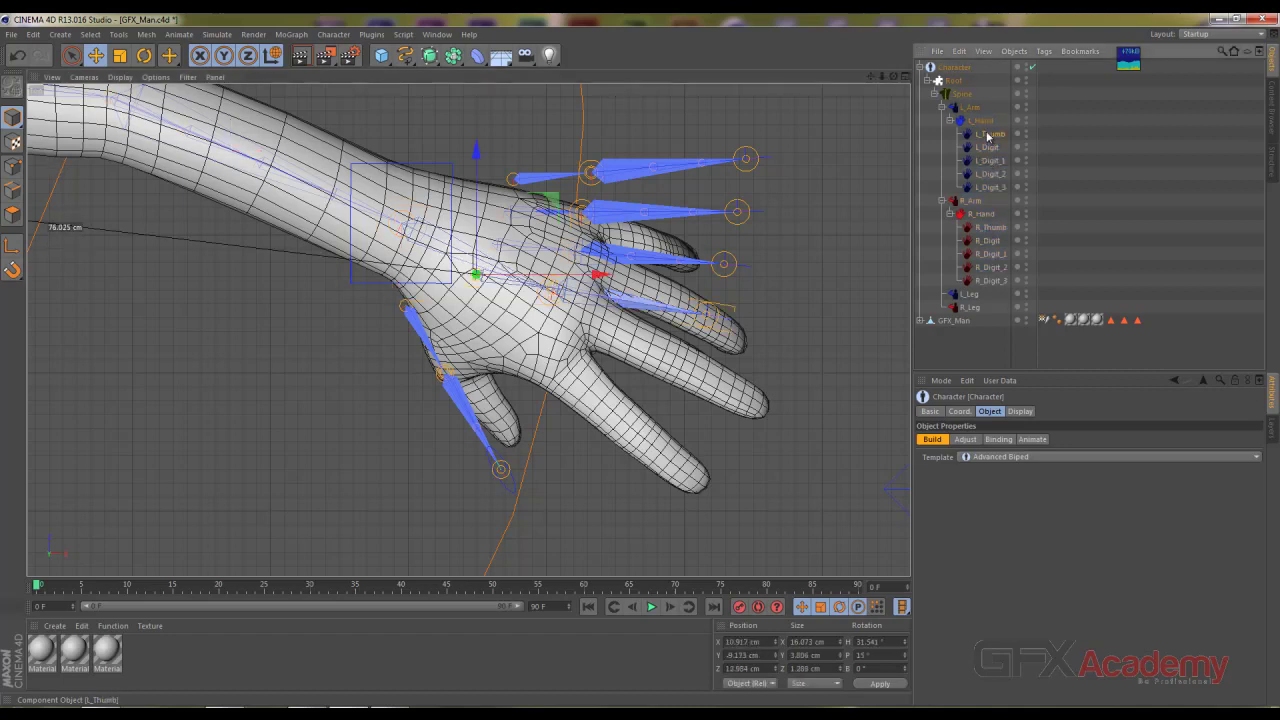
pyautogui.click(978, 122)
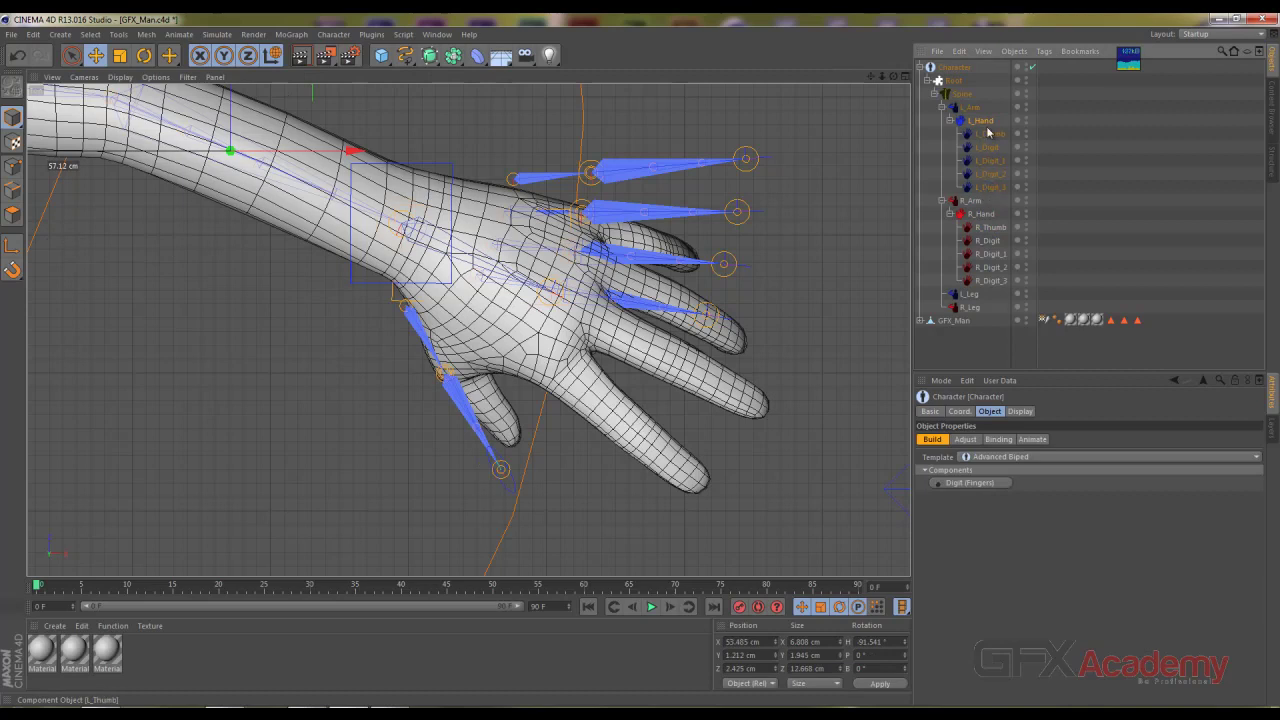
pyautogui.click(980, 216)
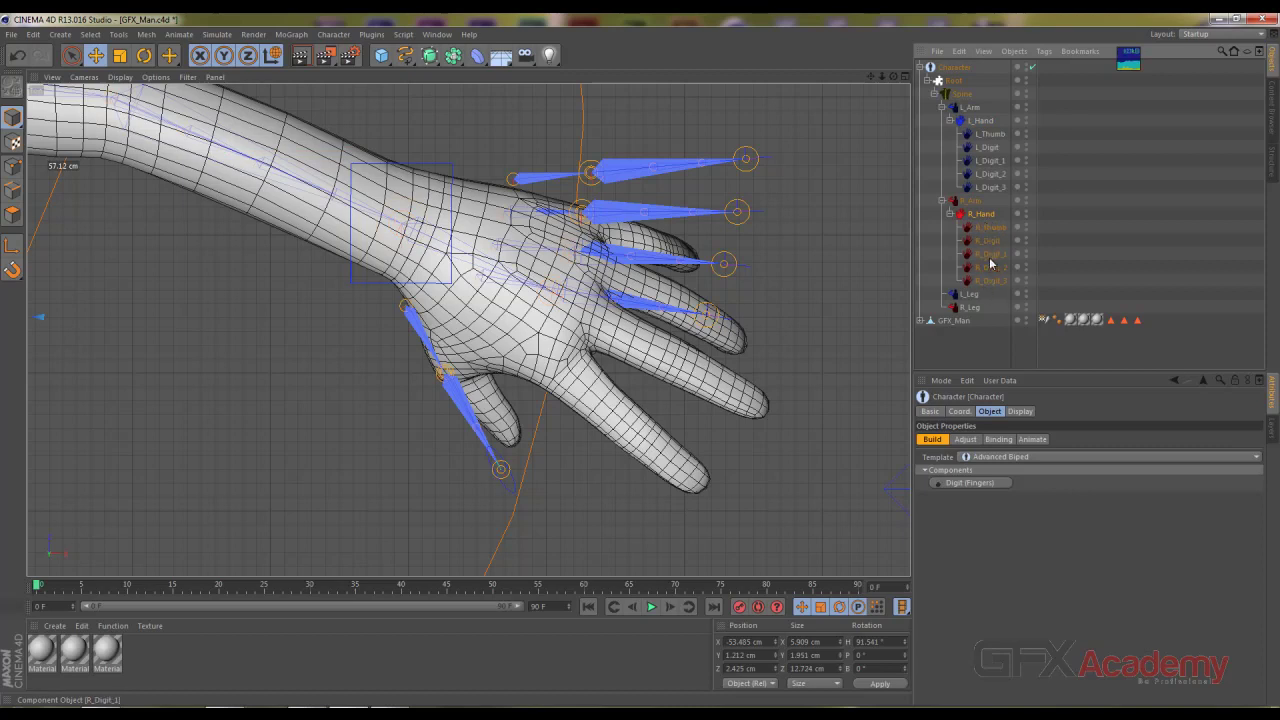
pyautogui.click(989, 134)
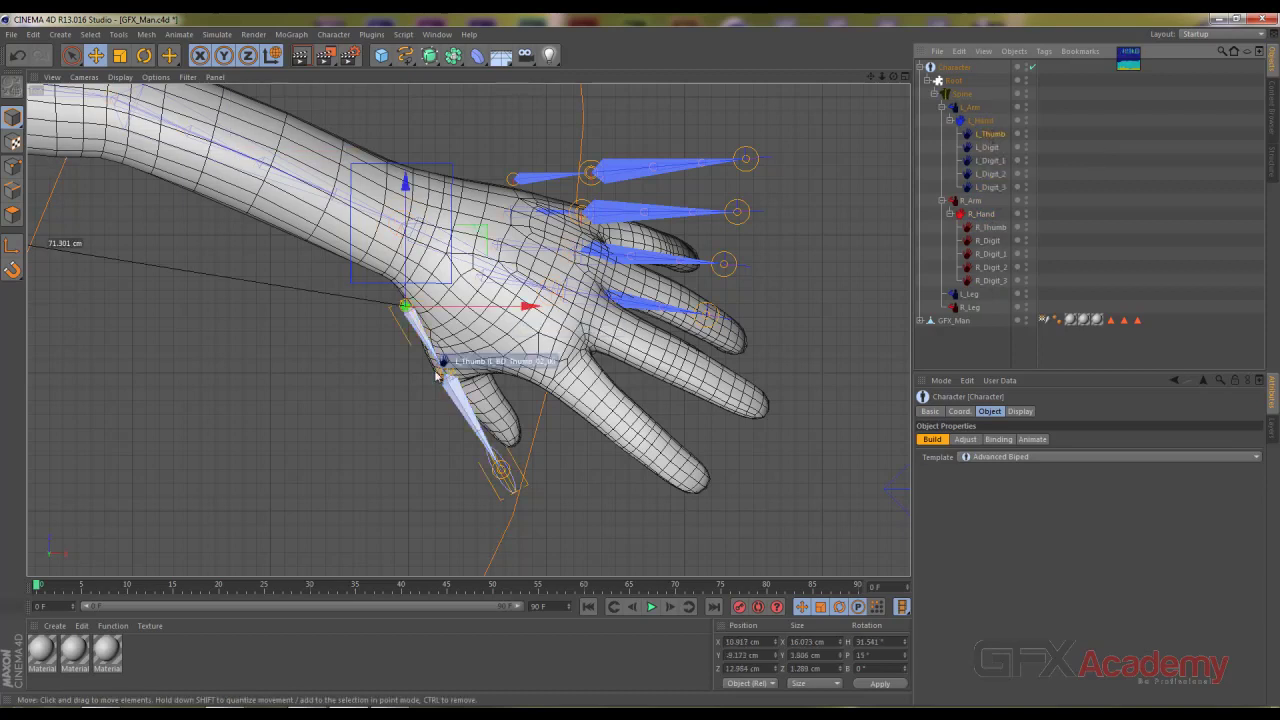
# Step: In Adjust mode, move two palm joints of the thumb chain down into the hand
pyautogui.click(972, 439)
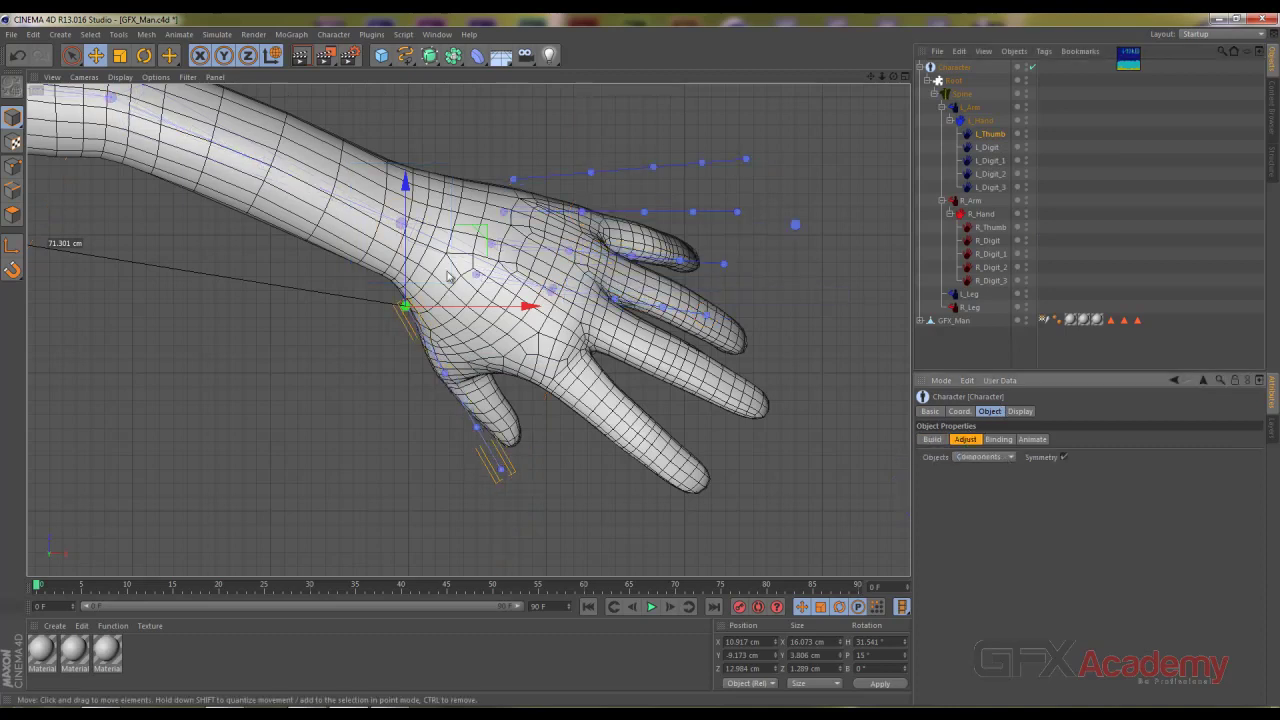
pyautogui.moveTo(490, 236)
pyautogui.mouseDown()
pyautogui.moveTo(552, 224)
pyautogui.moveTo(513, 347)
pyautogui.mouseUp()
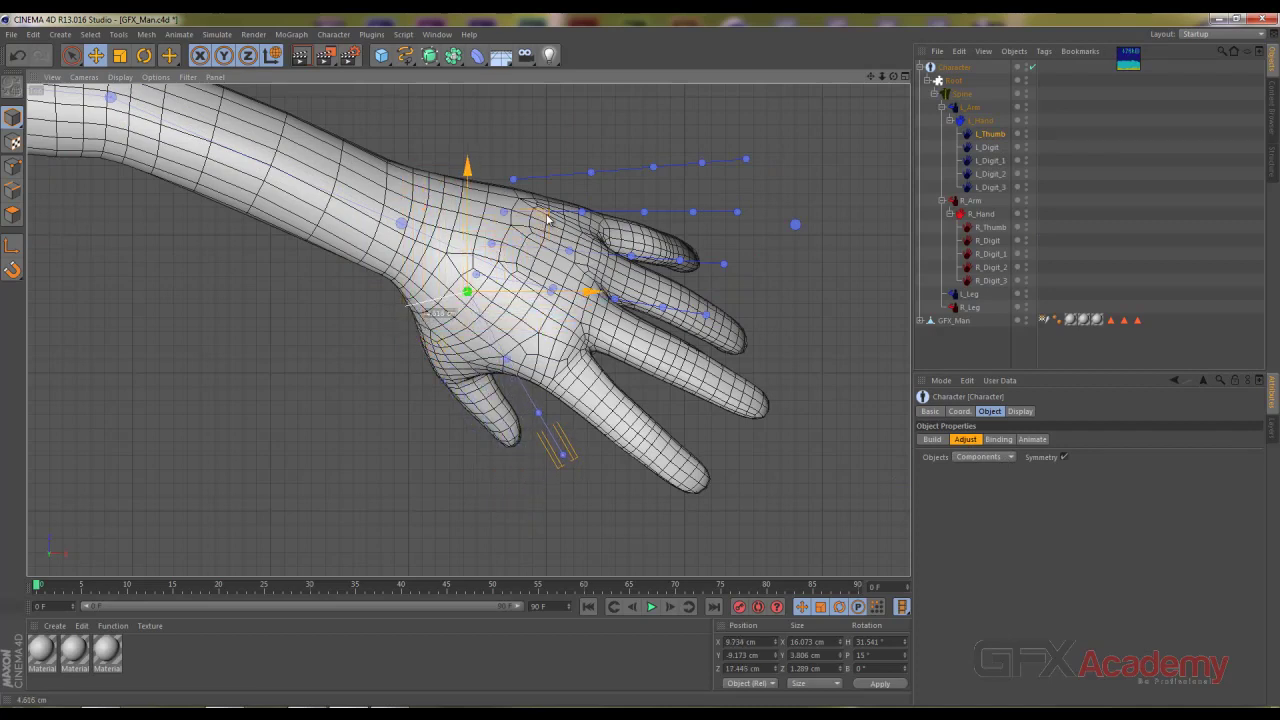
pyautogui.click(510, 350)
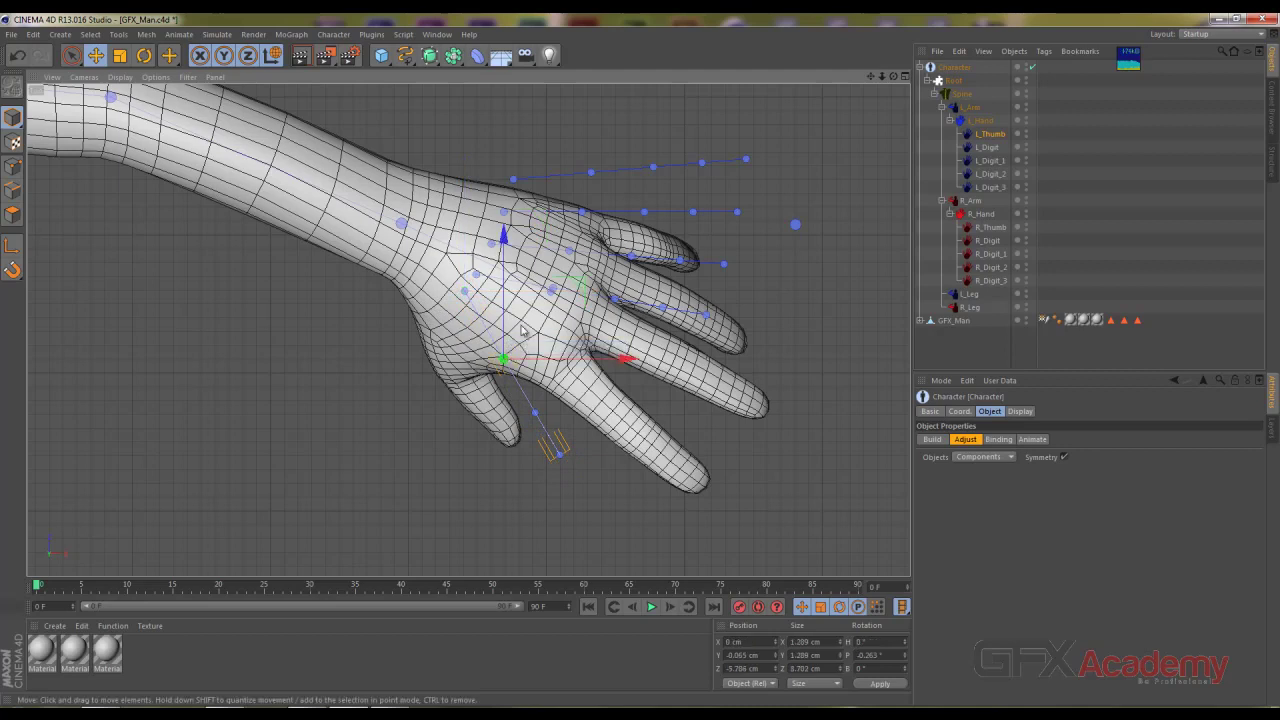
pyautogui.moveTo(572, 287); pyautogui.dragTo(524, 292)
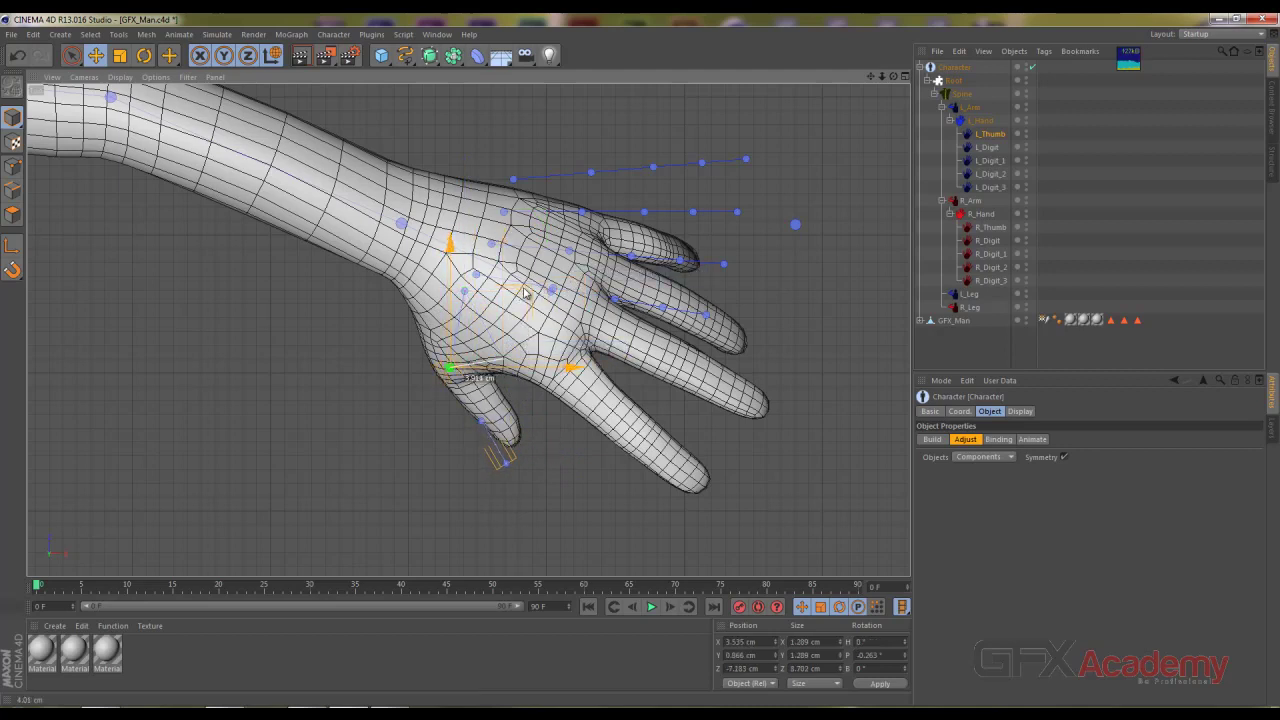
# Step: Fit the thumb base joint inside the thumb and the end joint at the thumbtip
pyautogui.click(482, 420)
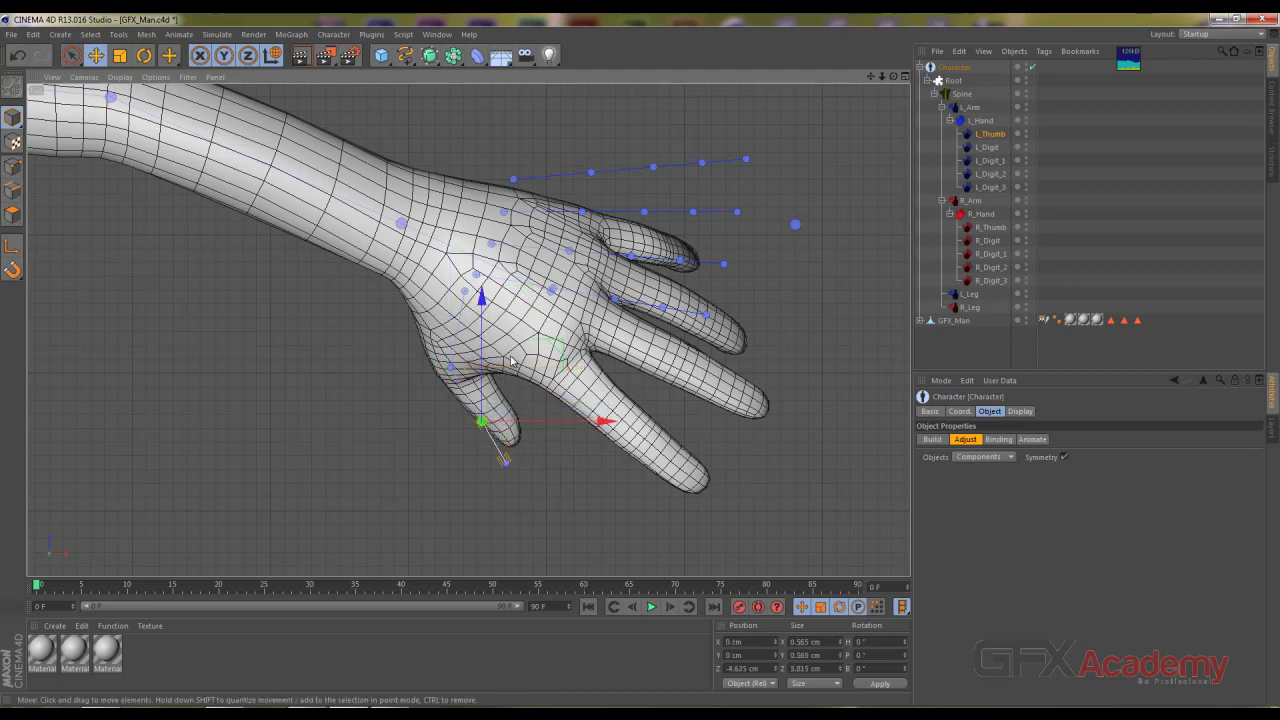
pyautogui.moveTo(556, 352); pyautogui.dragTo(563, 340)
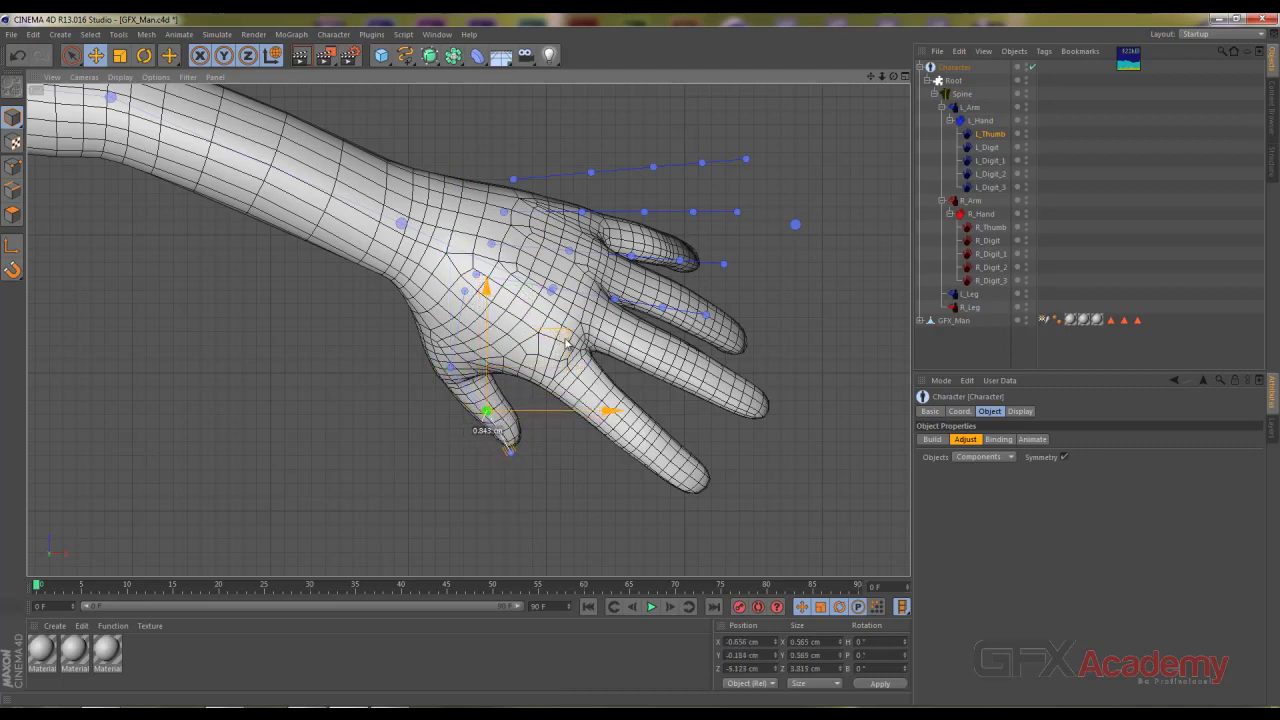
pyautogui.scroll(2, 540, 441)
pyautogui.scroll(2, 540, 441)
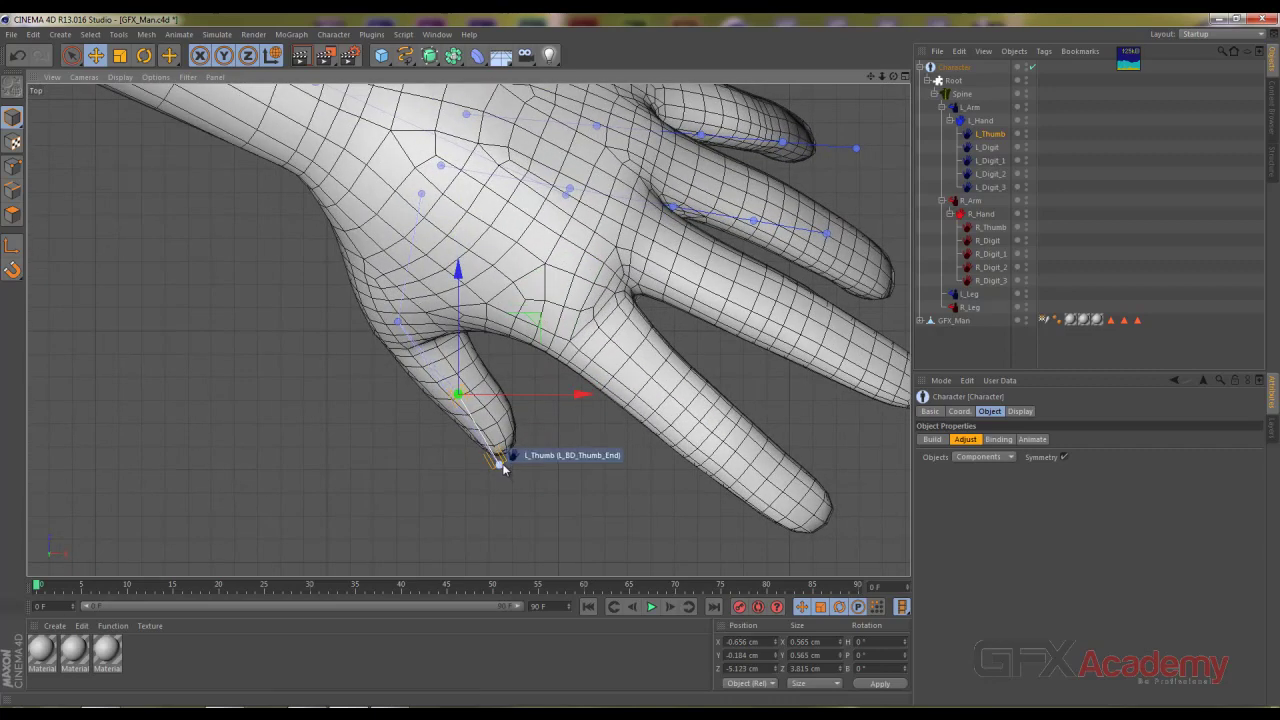
pyautogui.click(499, 468)
pyautogui.moveTo(565, 392); pyautogui.dragTo(580, 376)
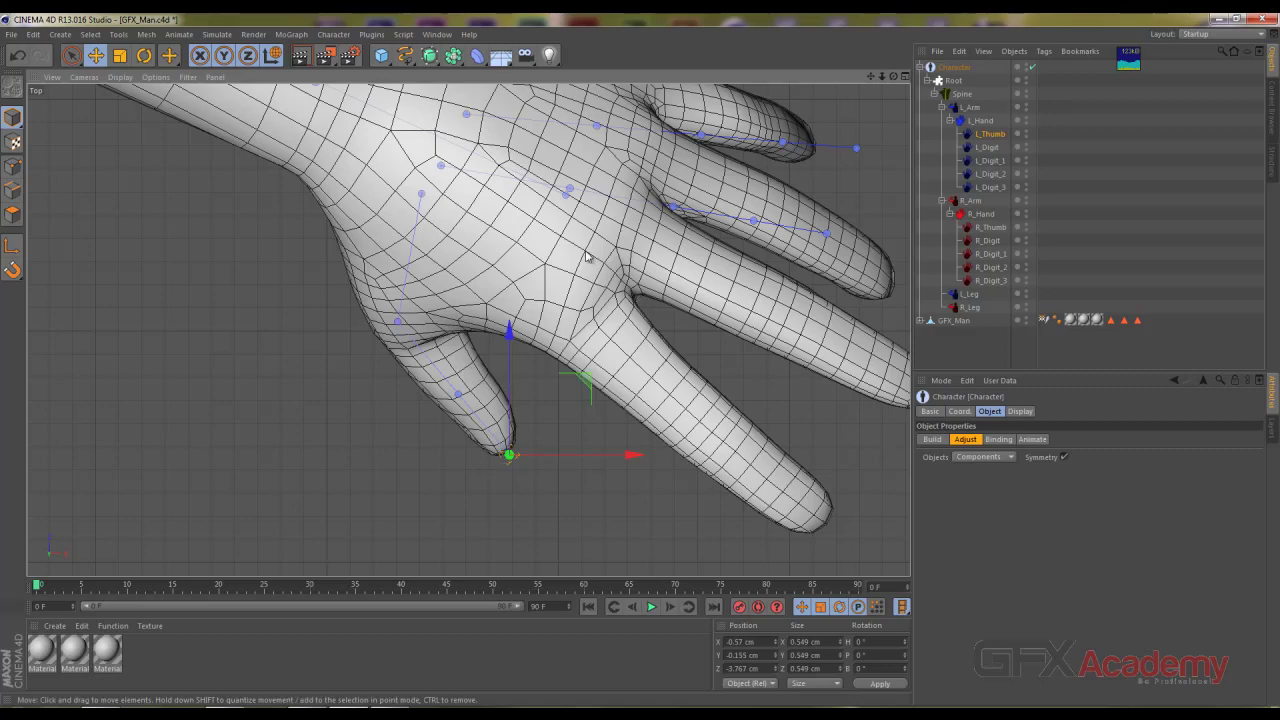
pyautogui.keyDown('alt'); pyautogui.moveTo(588, 252); pyautogui.dragTo(575, 262); pyautogui.keyUp('alt')
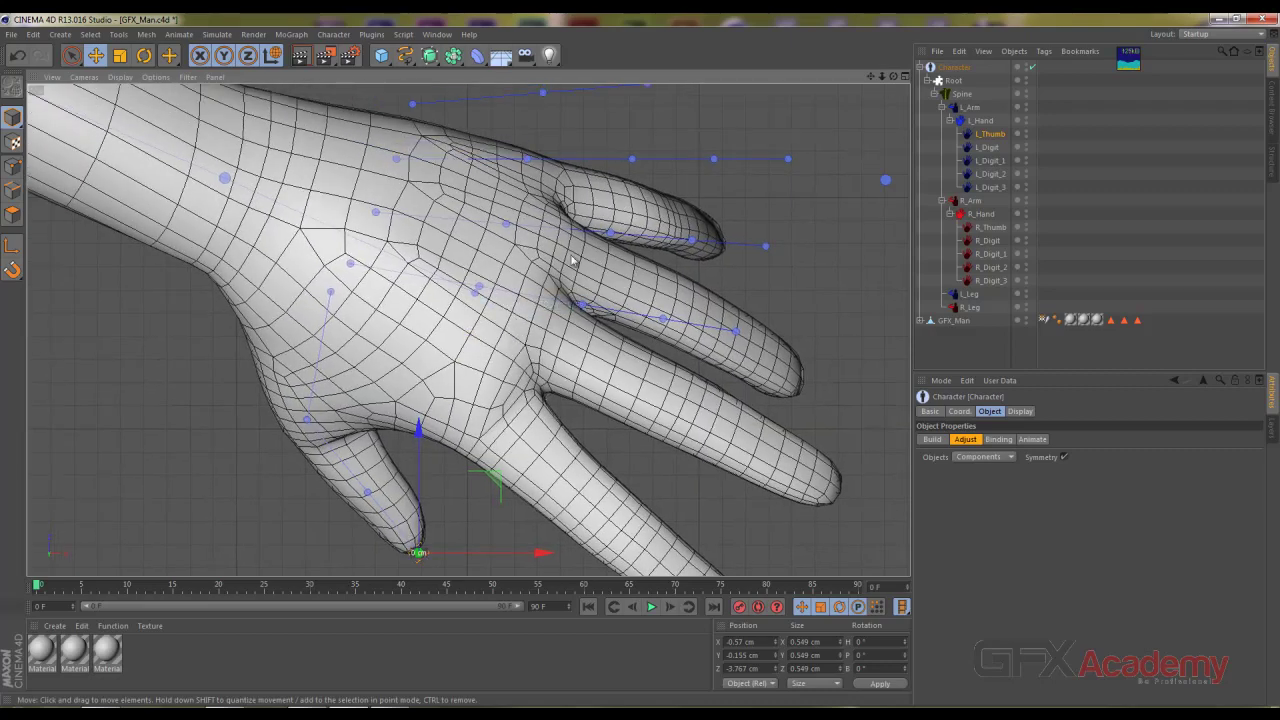
pyautogui.hotkey('ctrl', 'shift', 'z')
pyautogui.hotkey('ctrl', 'shift', 'z')
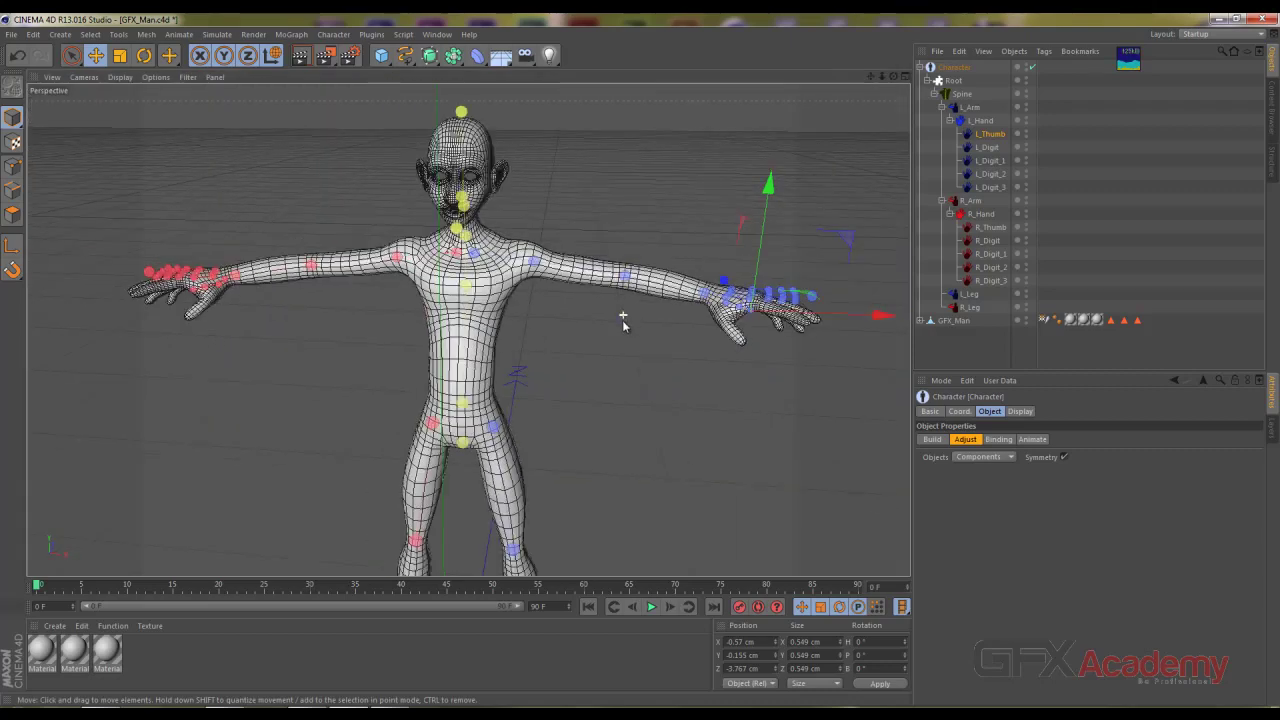
pyautogui.hotkey('ctrl', 'shift', 'z')
pyautogui.hotkey('ctrl', 'shift', 'z')
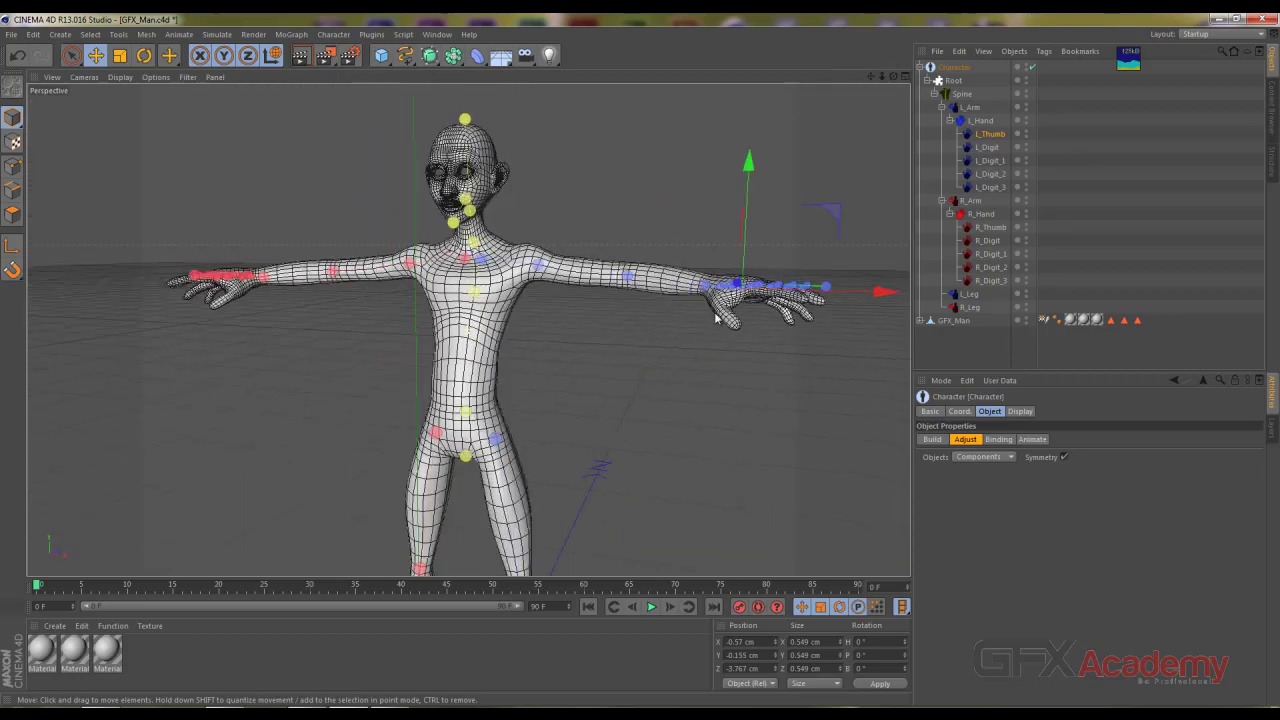
pyautogui.hotkey('ctrl', 'shift', 'z')
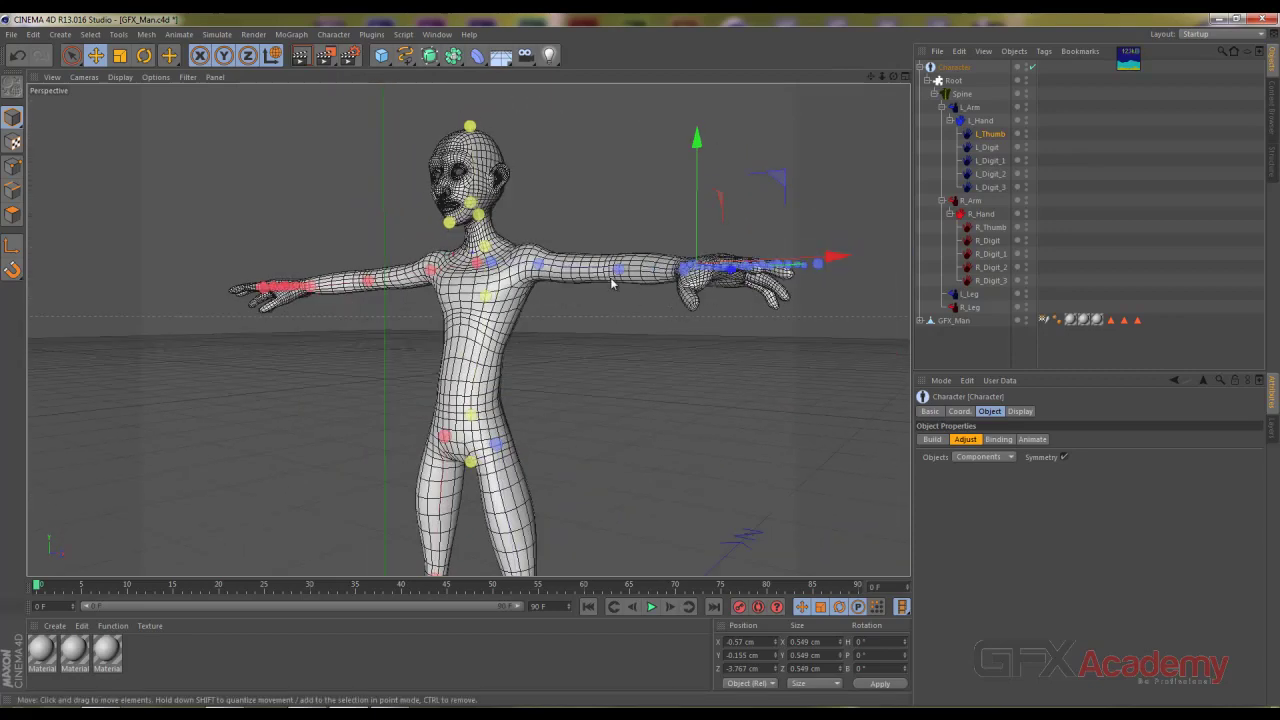
pyautogui.moveTo(613, 284)
pyautogui.keyDown('alt'); pyautogui.mouseDown()
pyautogui.moveTo(671, 321)
pyautogui.moveTo(472, 246)
pyautogui.moveTo(464, 329)
pyautogui.moveTo(603, 310)
pyautogui.moveTo(537, 320)
pyautogui.mouseUp(); pyautogui.keyUp('alt')
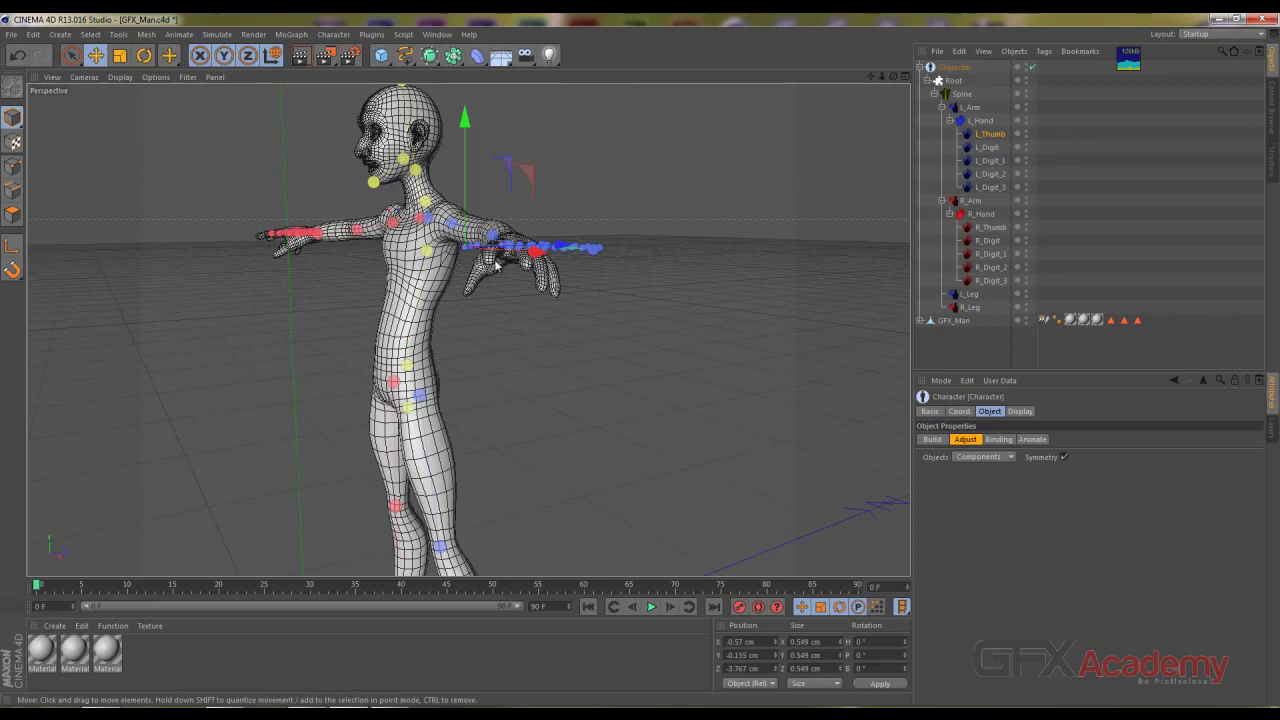
pyautogui.moveTo(484, 270)
pyautogui.keyDown('alt'); pyautogui.mouseDown()
pyautogui.moveTo(494, 322)
pyautogui.moveTo(656, 330)
pyautogui.moveTo(706, 262)
pyautogui.mouseUp(); pyautogui.keyUp('alt')
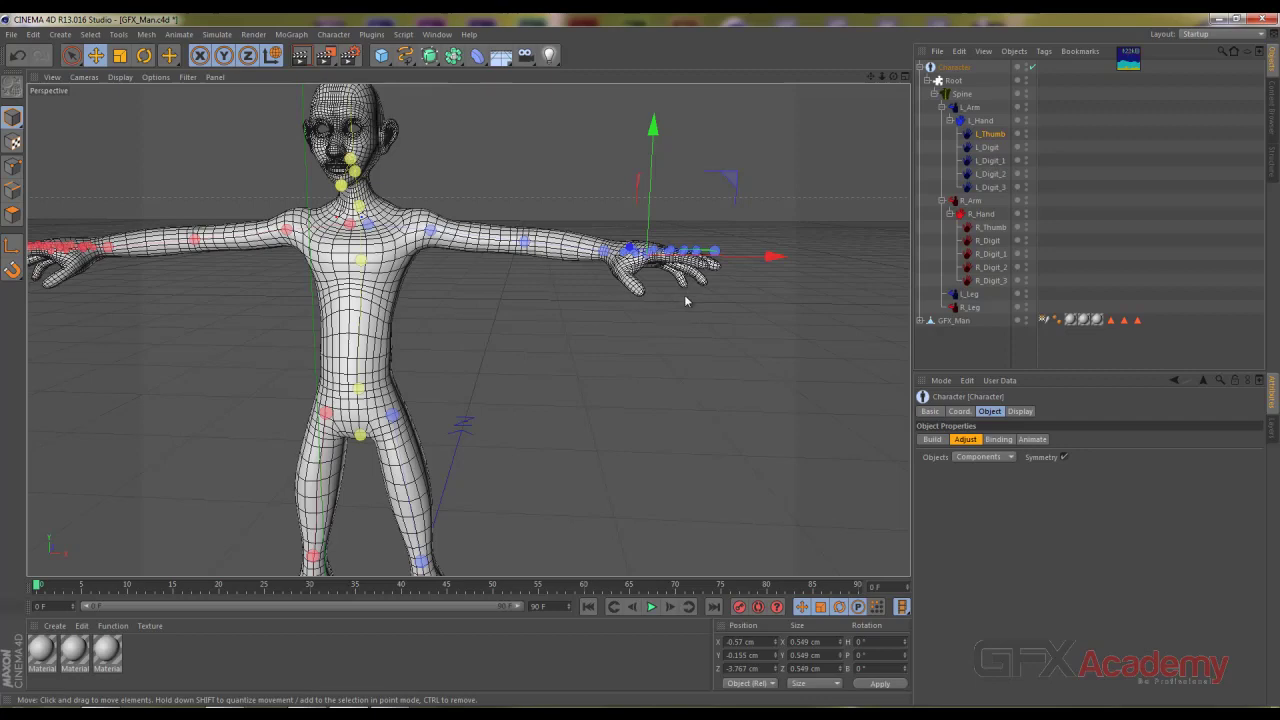
pyautogui.scroll(2, 685, 300)
pyautogui.moveTo(671, 286)
pyautogui.keyDown('alt'); pyautogui.mouseDown()
pyautogui.moveTo(606, 320)
pyautogui.moveTo(640, 314)
pyautogui.moveTo(407, 328)
pyautogui.moveTo(283, 358)
pyautogui.moveTo(620, 369)
pyautogui.mouseUp(); pyautogui.keyUp('alt')
pyautogui.scroll(2, 632, 318)
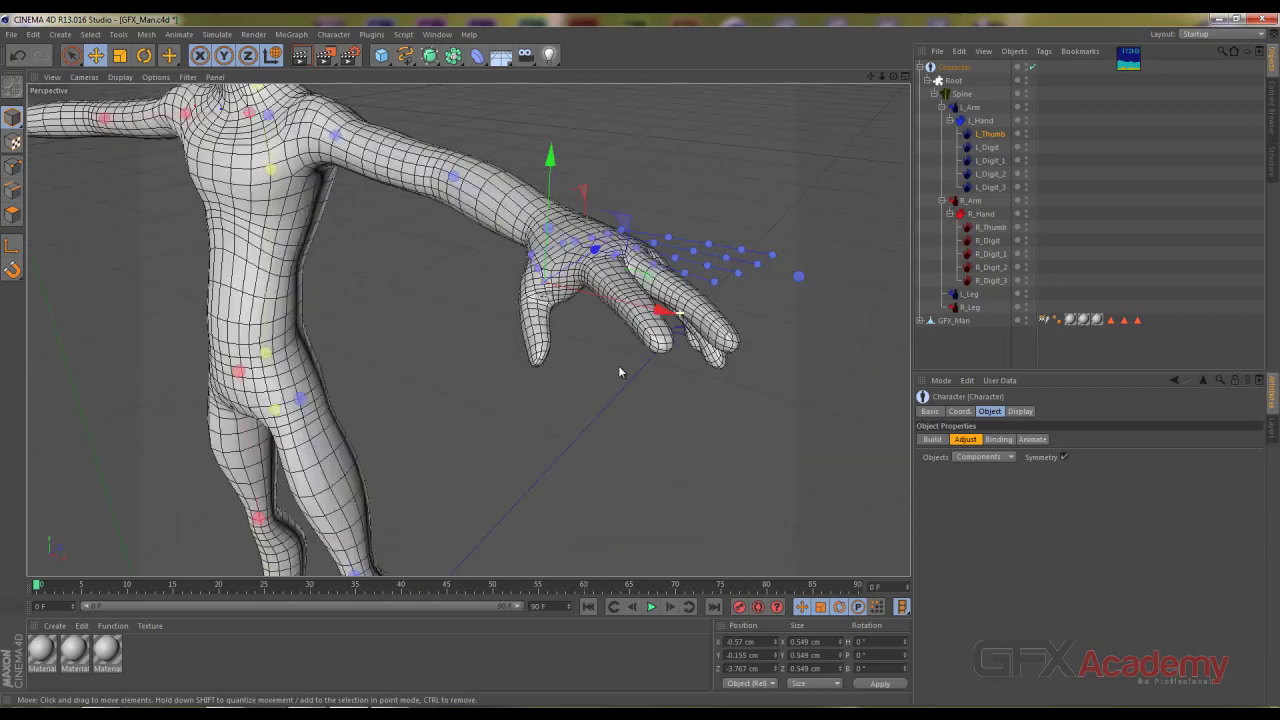
pyautogui.scroll(2, 686, 363)
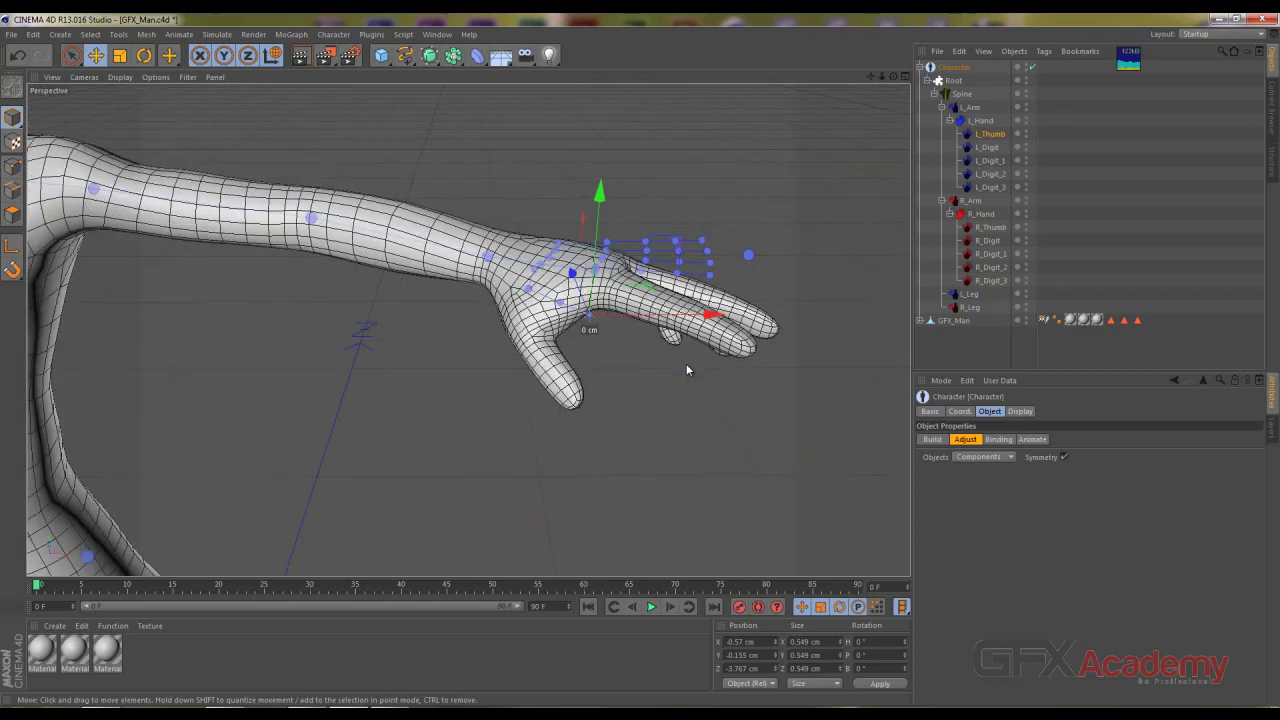
pyautogui.scroll(3, 686, 370)
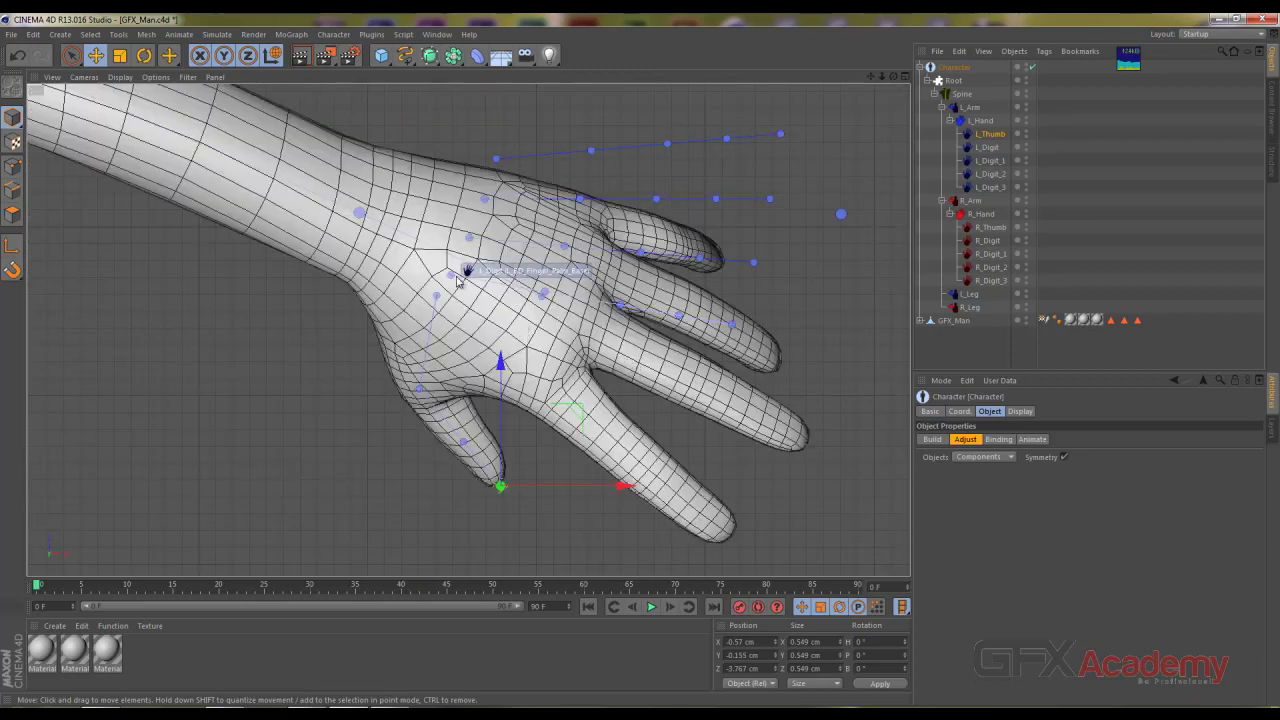
# Step: Move the L_Digit base joint into the palm and rotate the chain about -30.8°
pyautogui.click(451, 275)
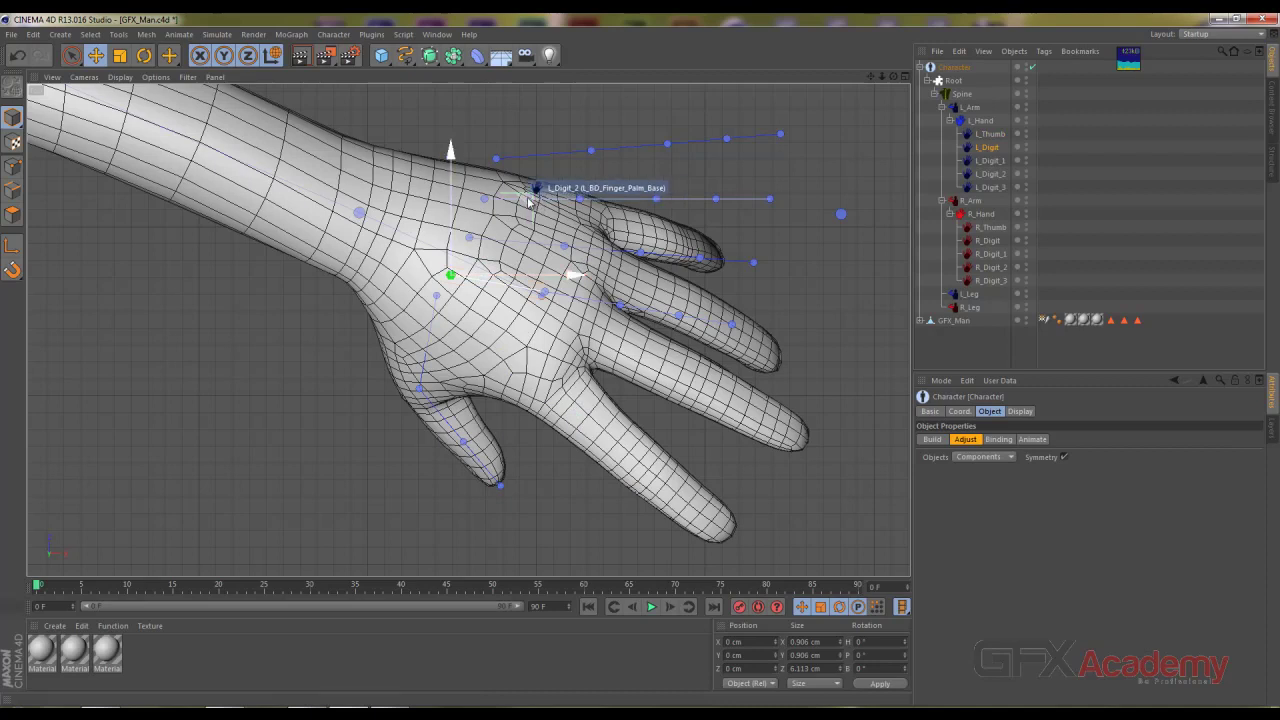
pyautogui.moveTo(535, 205); pyautogui.dragTo(588, 280)
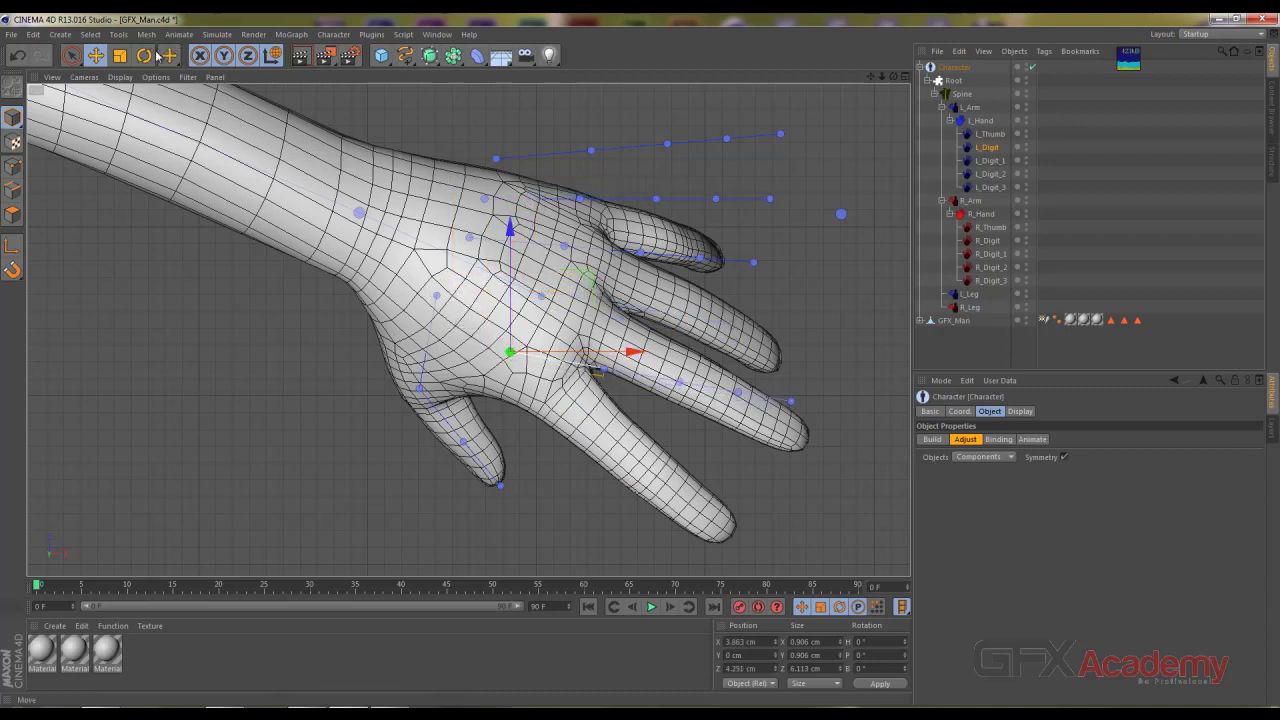
pyautogui.press('r')
pyautogui.moveTo(570, 333); pyautogui.dragTo(587, 354)
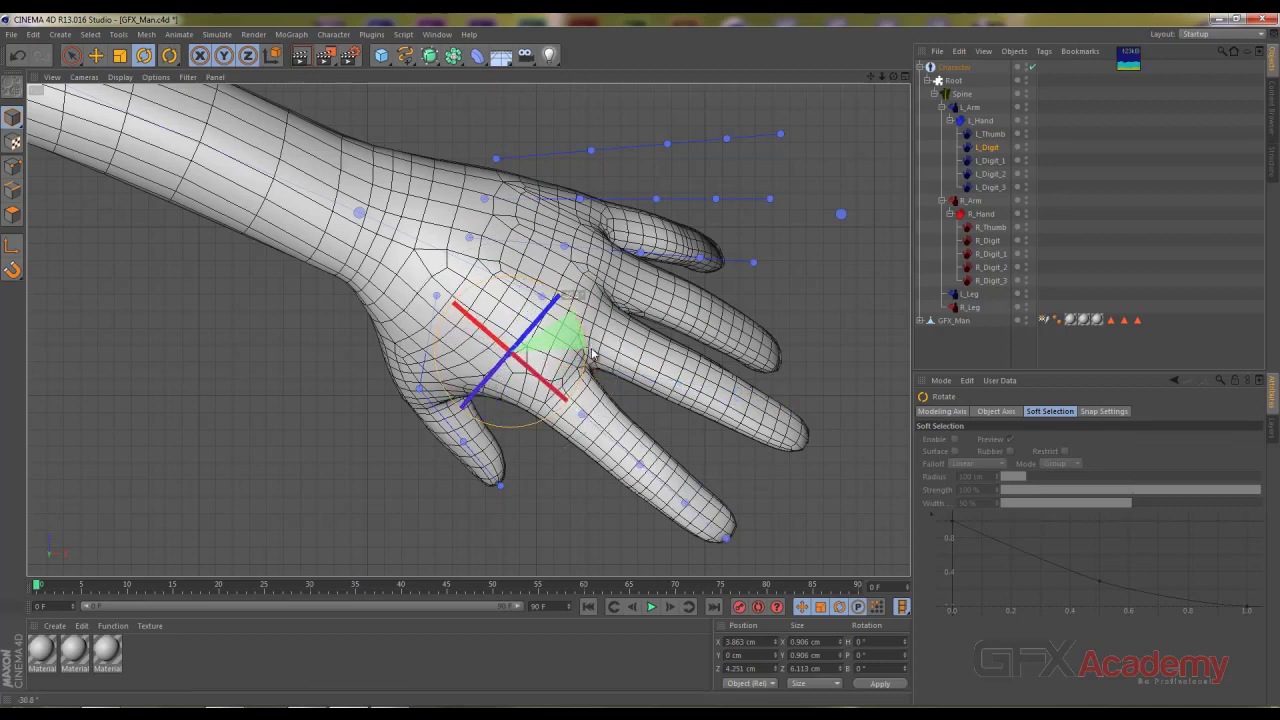
# Step: Fine-tune the L_Digit base joint position so the chain runs into the index finger
pyautogui.press('e')
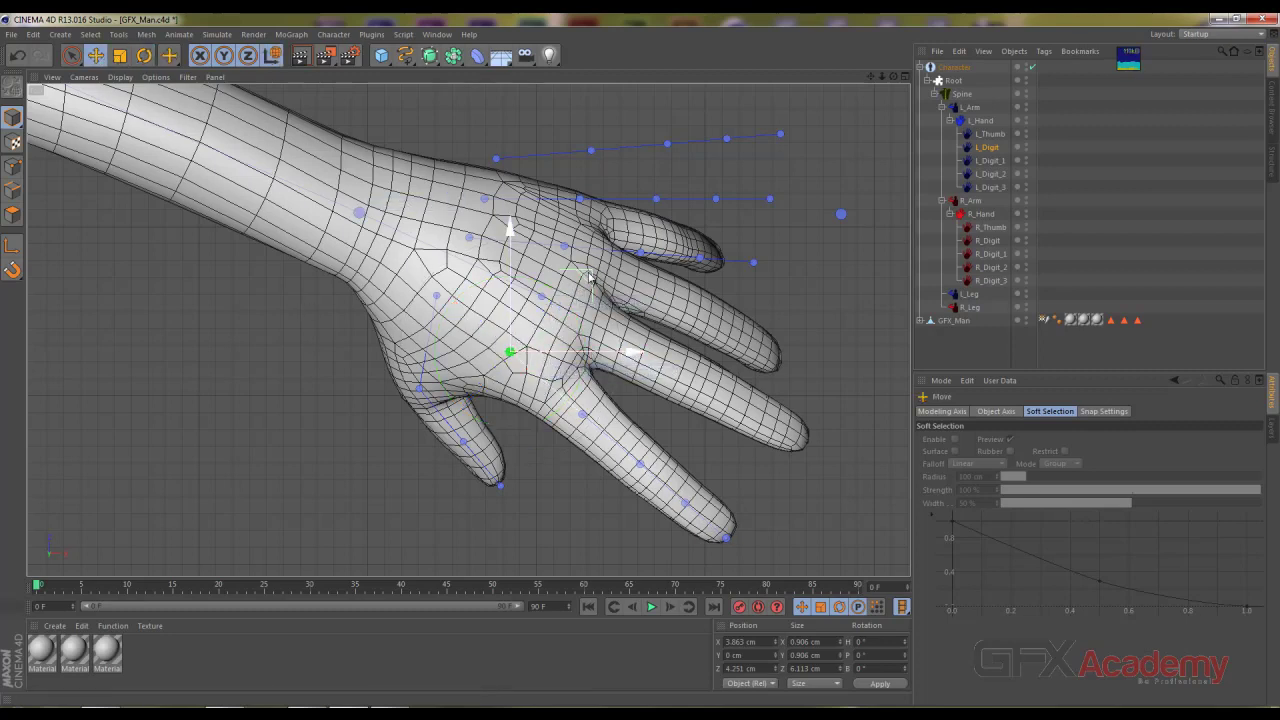
pyautogui.moveTo(590, 280); pyautogui.dragTo(591, 278)
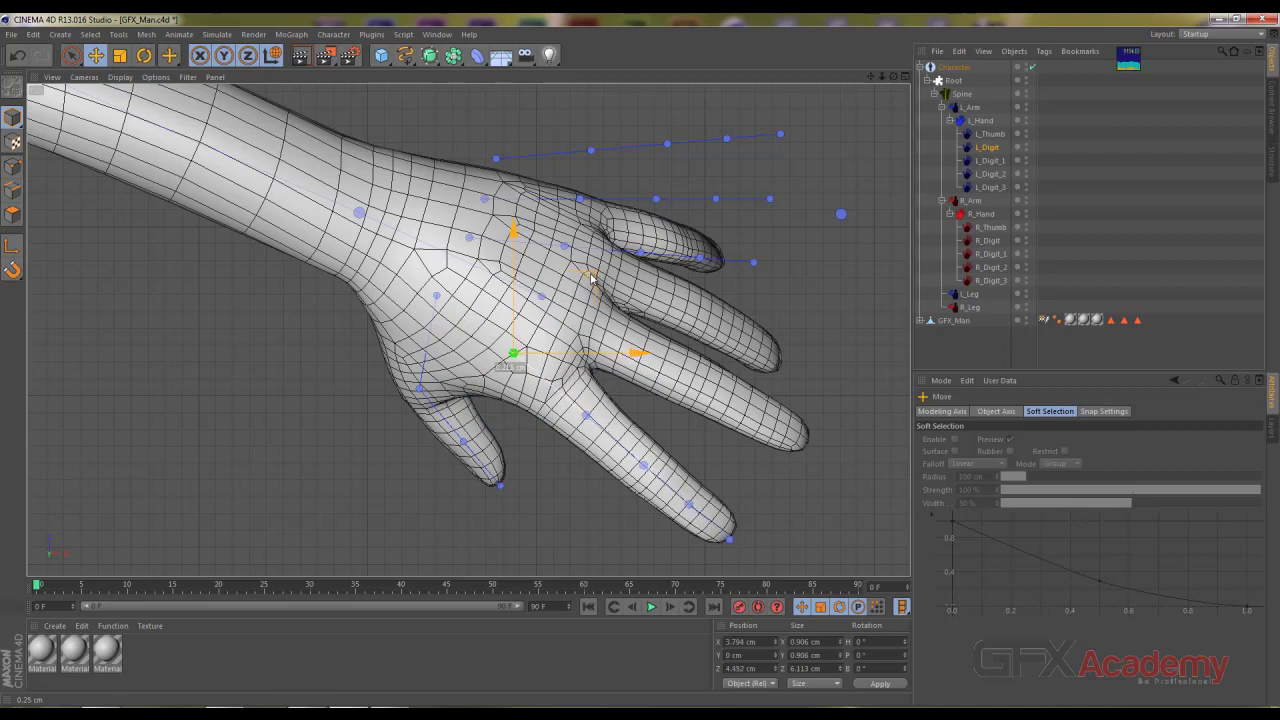
pyautogui.moveTo(591, 279); pyautogui.dragTo(595, 276)
pyautogui.moveTo(590, 280)
pyautogui.mouseDown()
pyautogui.moveTo(600, 284)
pyautogui.moveTo(589, 271)
pyautogui.mouseUp()
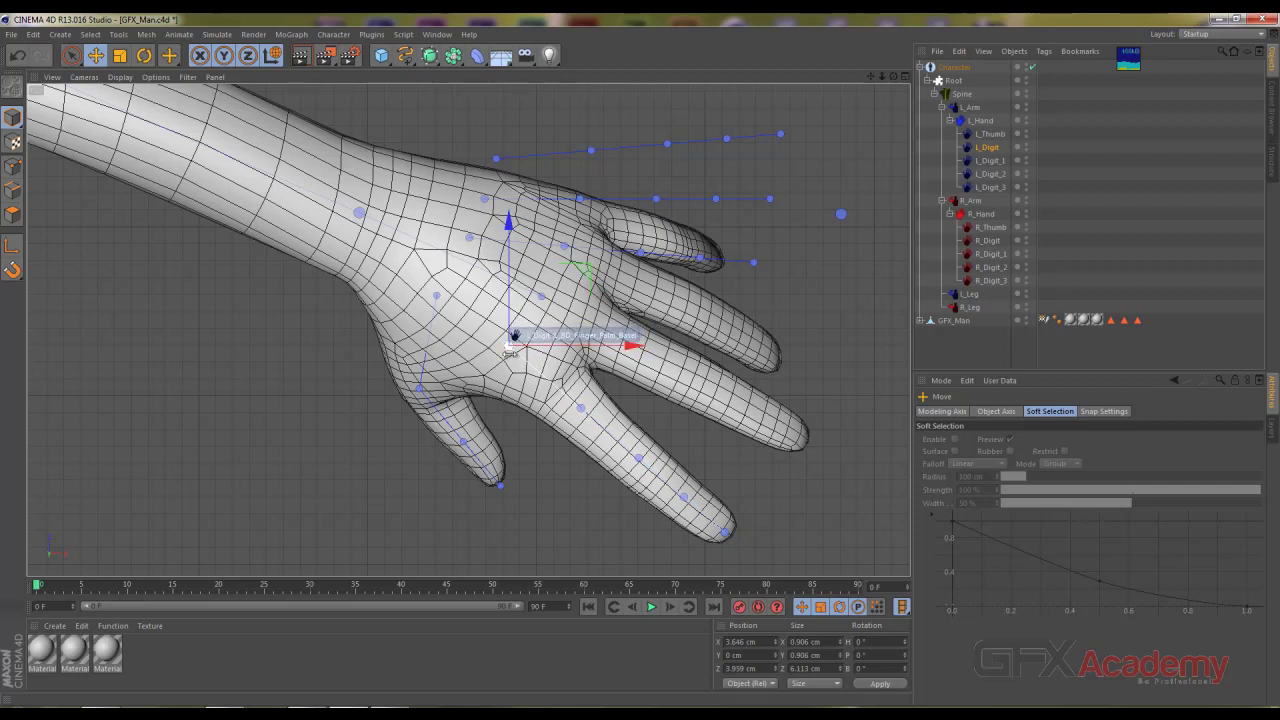
# Step: Slide the L_Digit middle and end joints along their axis, placing the end joint at the fingertip
pyautogui.click(588, 392)
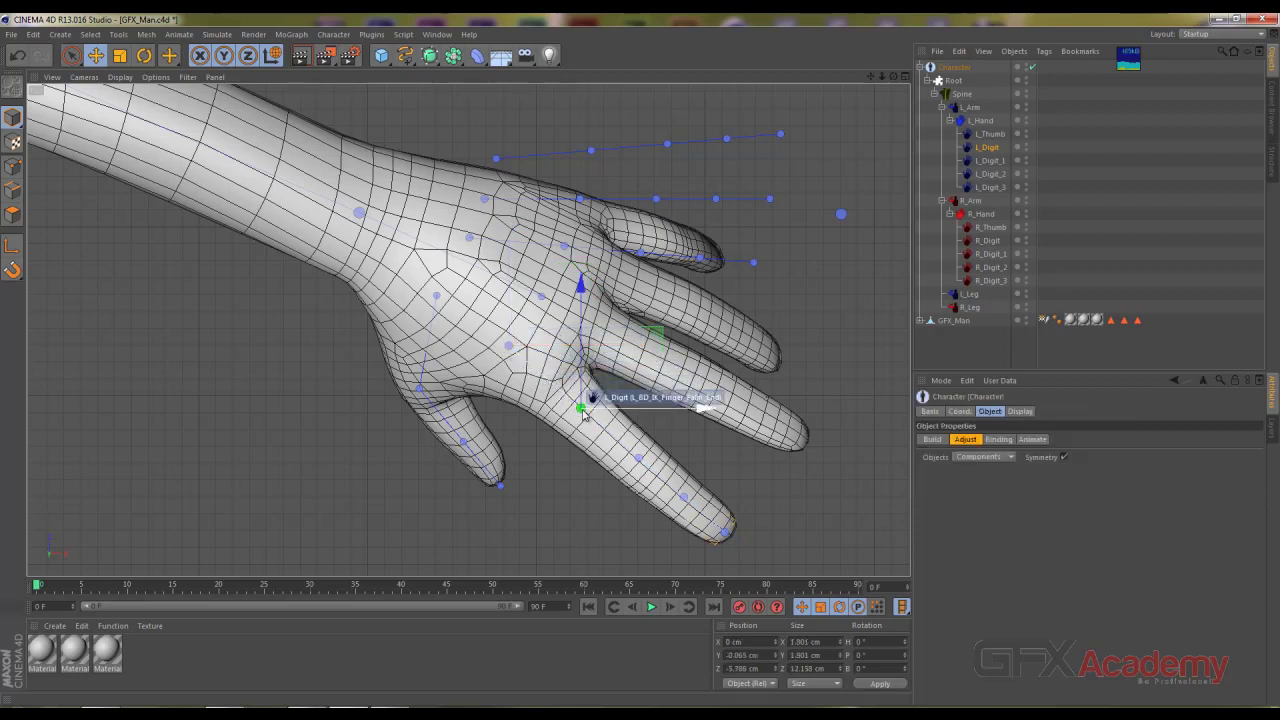
pyautogui.click(275, 62)
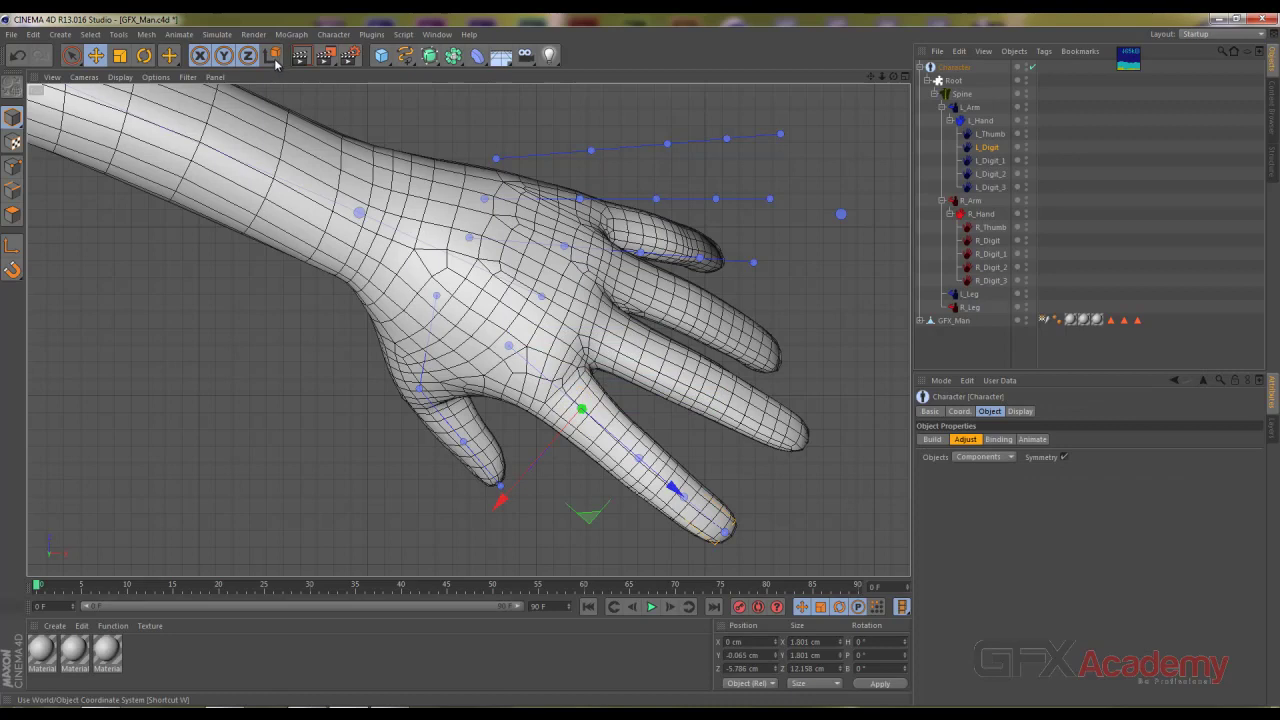
pyautogui.moveTo(672, 482); pyautogui.dragTo(646, 468)
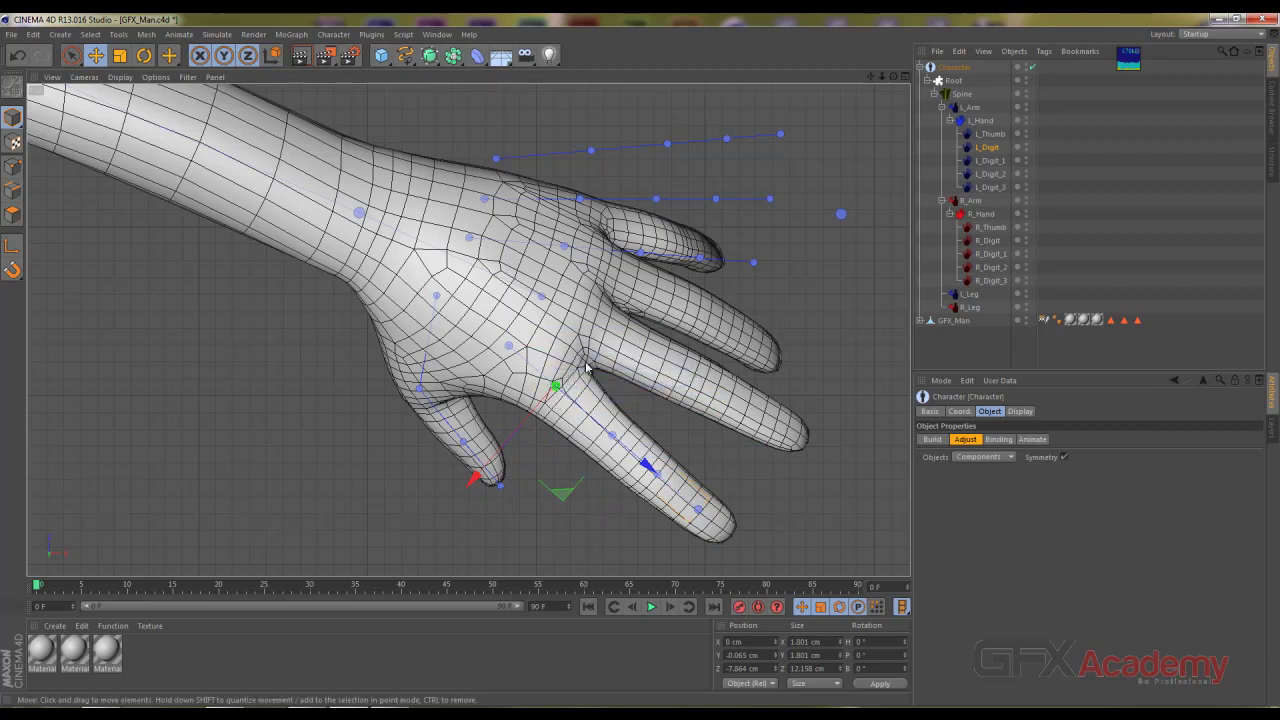
pyautogui.click(612, 437)
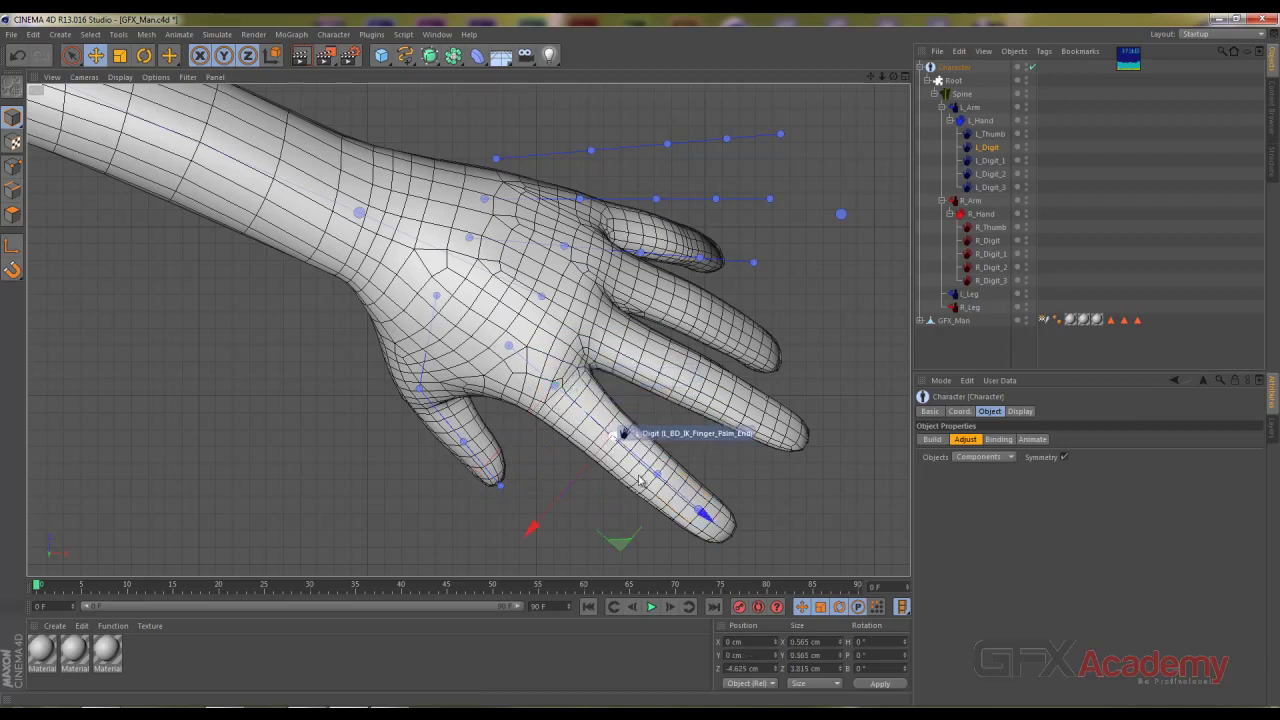
pyautogui.moveTo(700, 514)
pyautogui.mouseDown()
pyautogui.moveTo(740, 546)
pyautogui.moveTo(725, 533)
pyautogui.mouseUp()
pyautogui.click(722, 524)
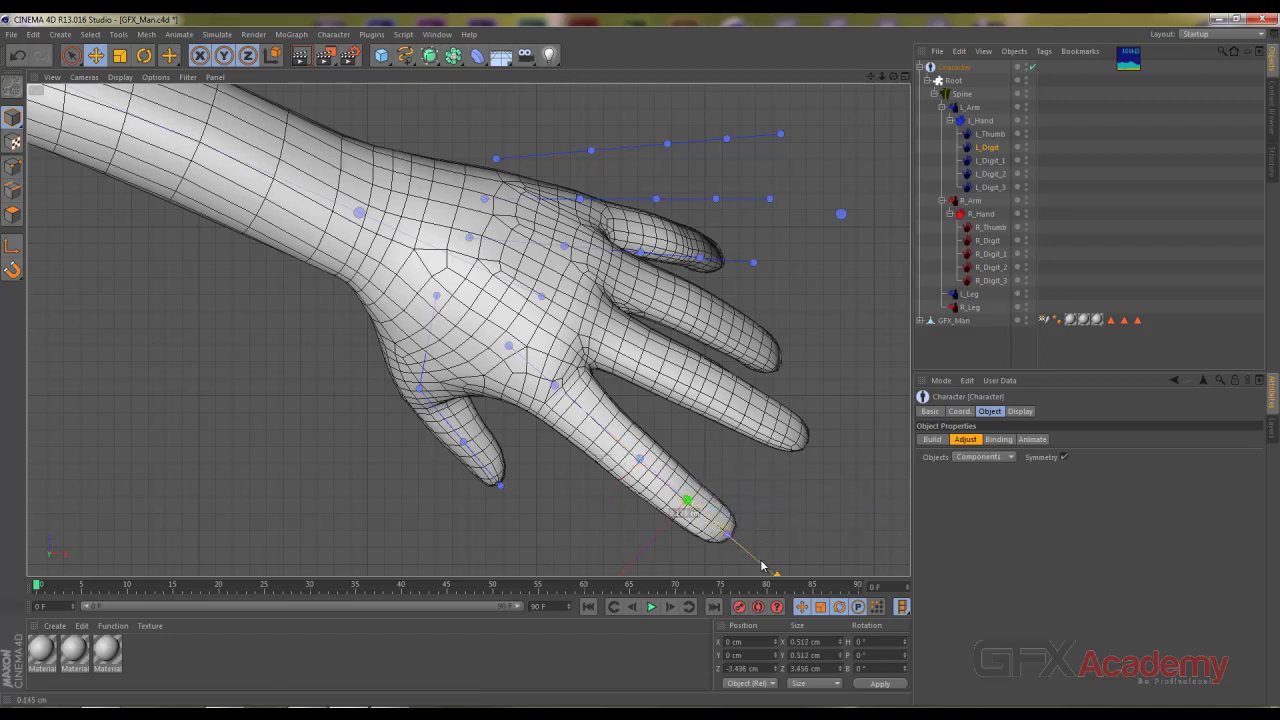
pyautogui.click(728, 534)
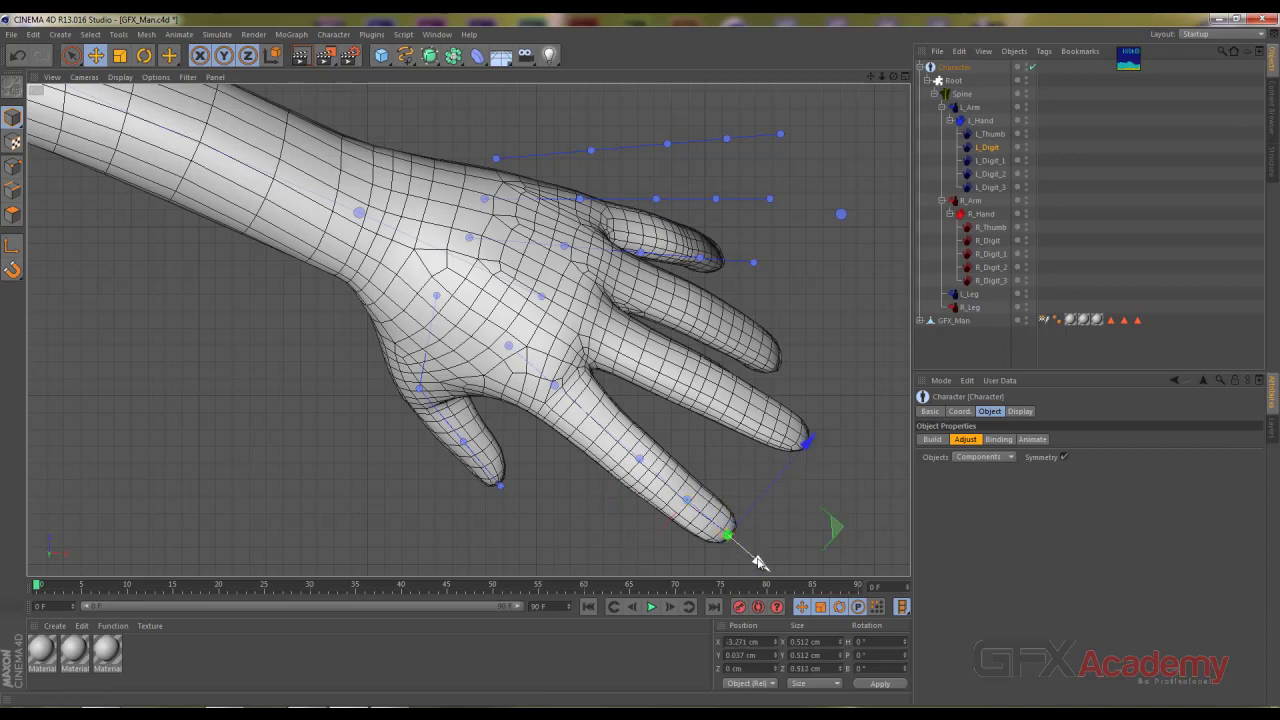
pyautogui.moveTo(757, 562); pyautogui.dragTo(764, 568)
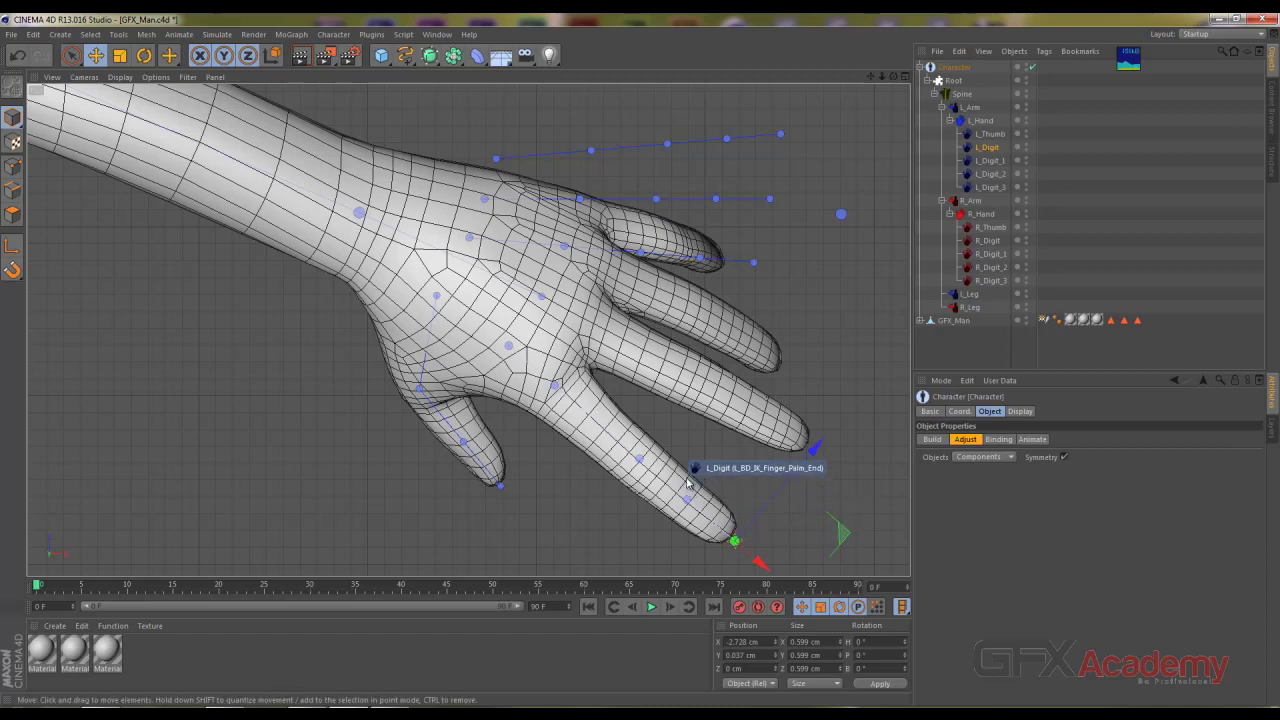
pyautogui.rightClick(544, 437)
# Step: Switch the viewport display to wireframe to see the hand mesh
pyautogui.press('Escape')
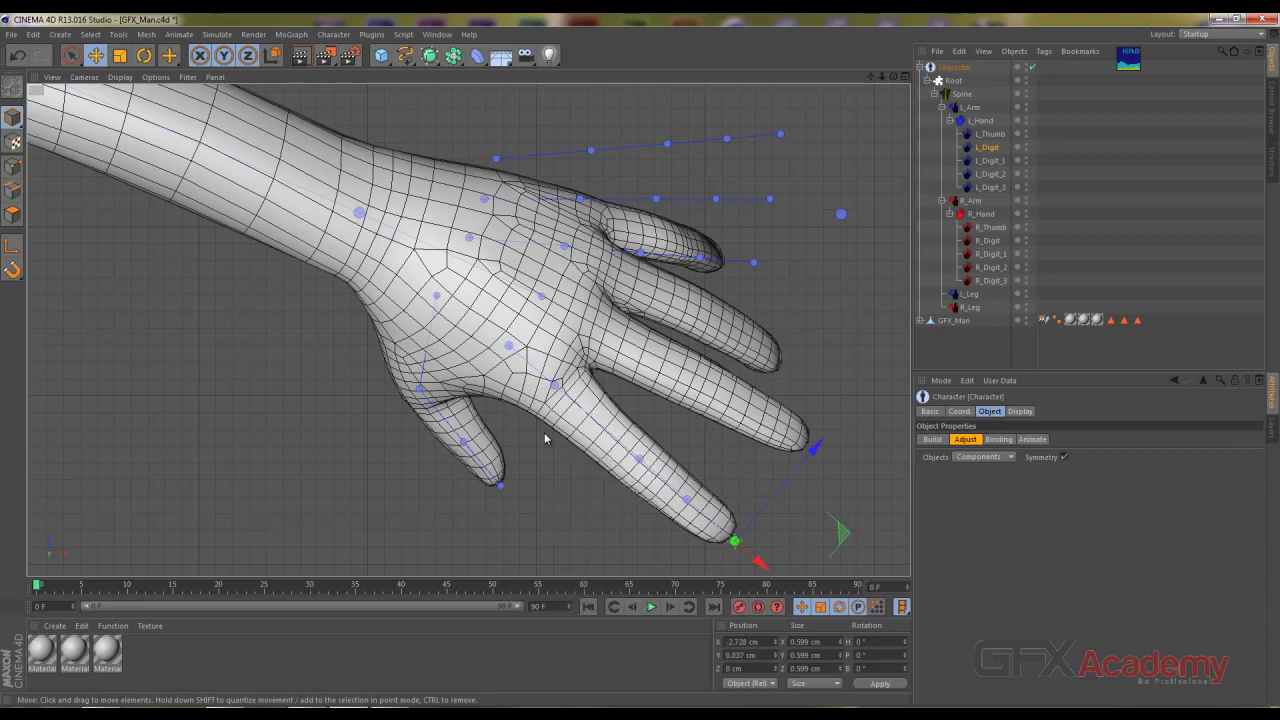
pyautogui.press('n')
pyautogui.press('g')
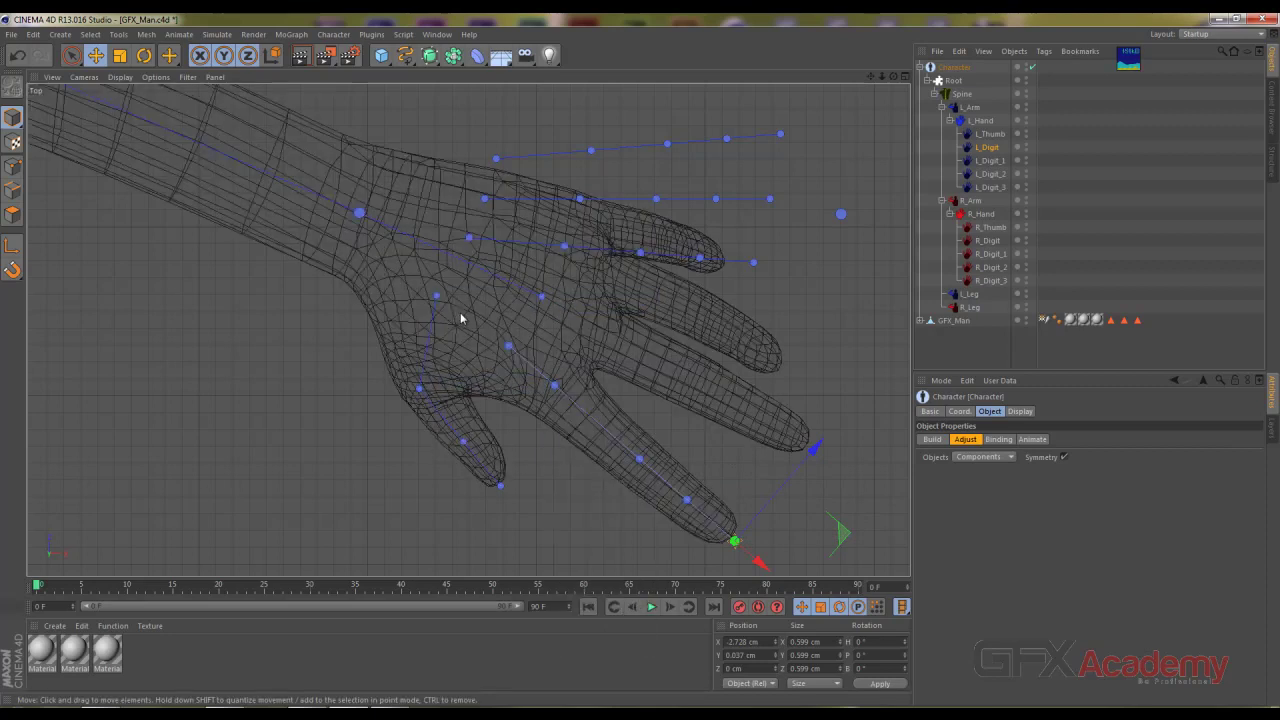
# Step: In Build mode, select L_Hand, L_Digit and L_Digit_1, then return to Adjust mode
pyautogui.click(934, 440)
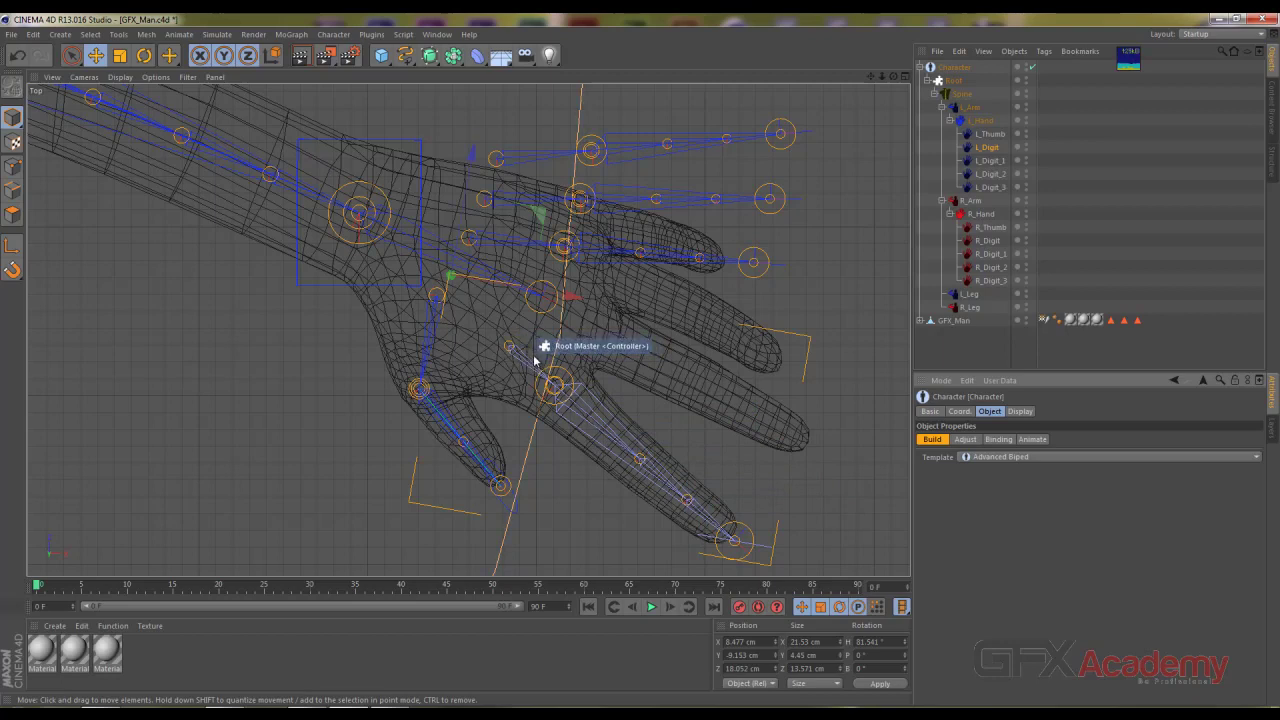
pyautogui.click(981, 121)
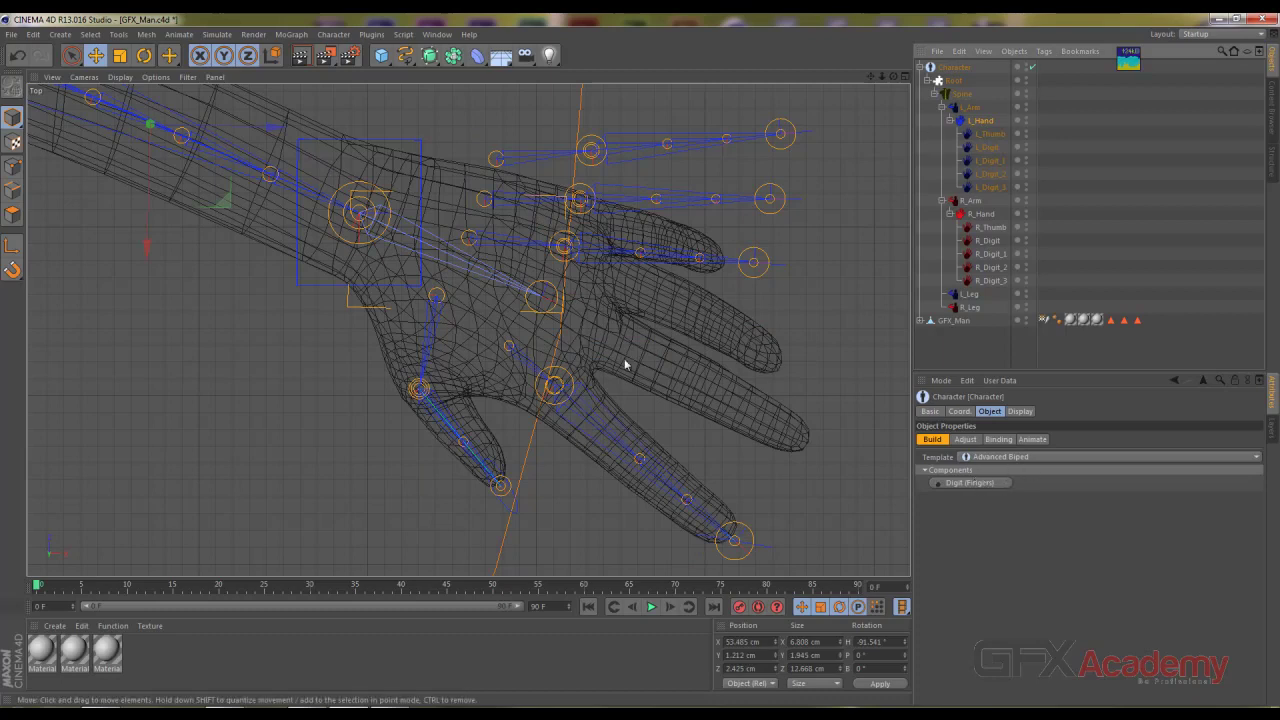
pyautogui.click(990, 147)
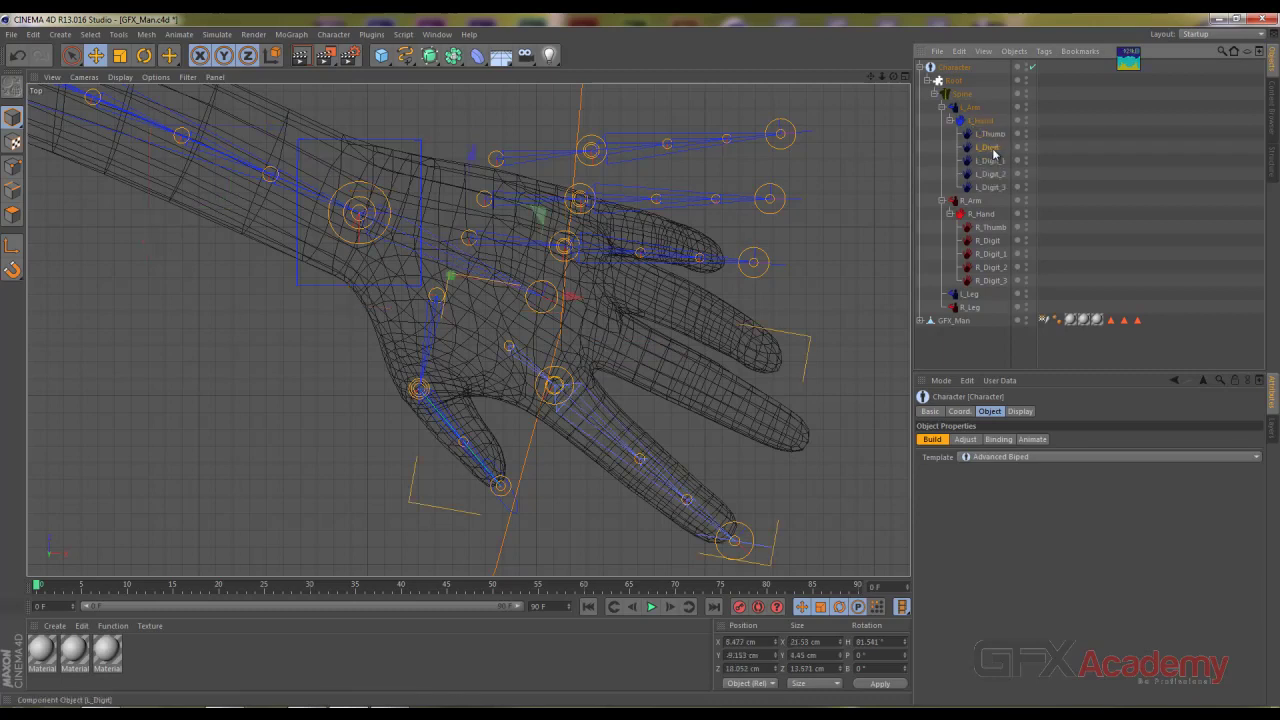
pyautogui.click(990, 161)
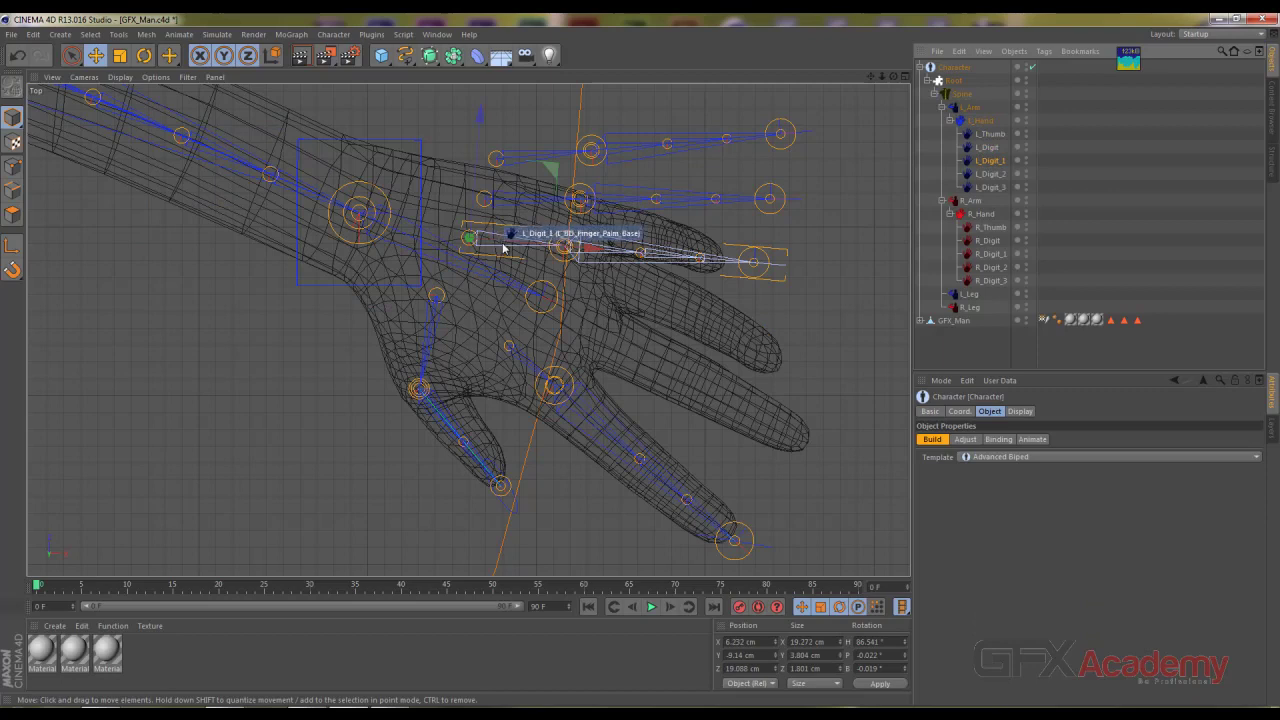
pyautogui.click(962, 440)
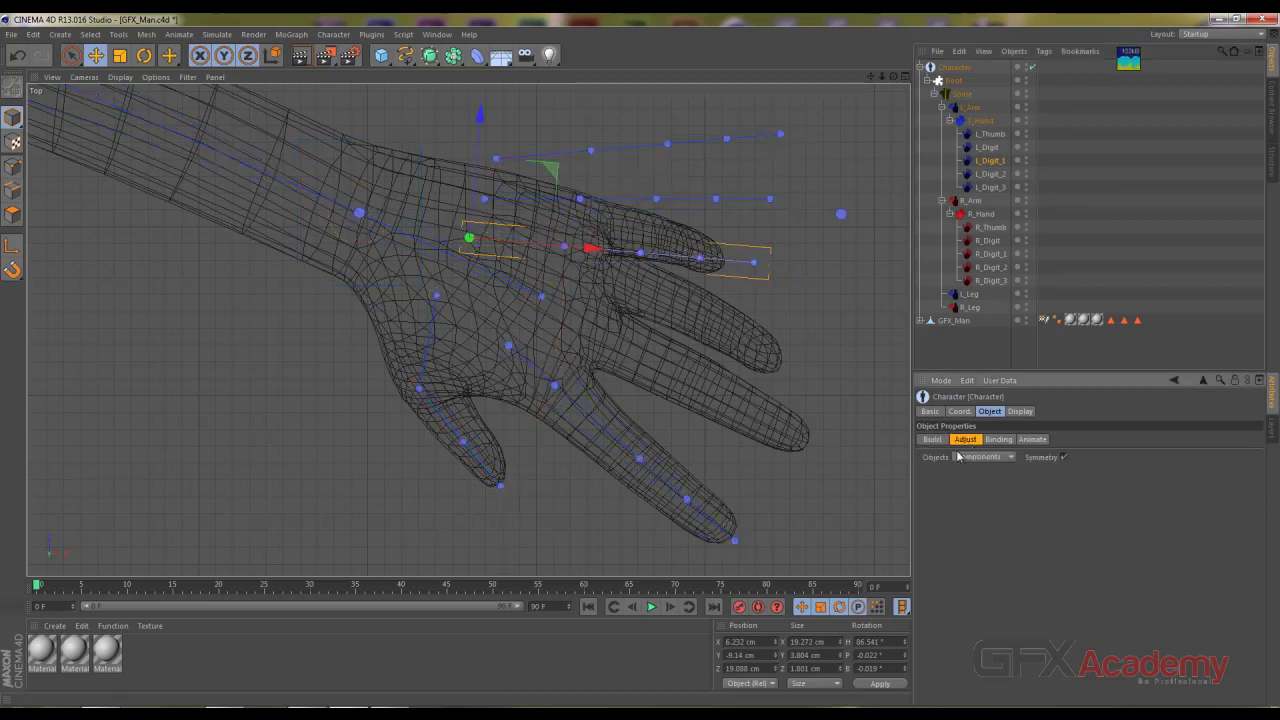
# Step: Shift the L_Digit_1 chain into the palm and rotate it about -22° along its finger
pyautogui.moveTo(549, 171)
pyautogui.mouseDown()
pyautogui.moveTo(632, 258)
pyautogui.moveTo(634, 238)
pyautogui.mouseUp()
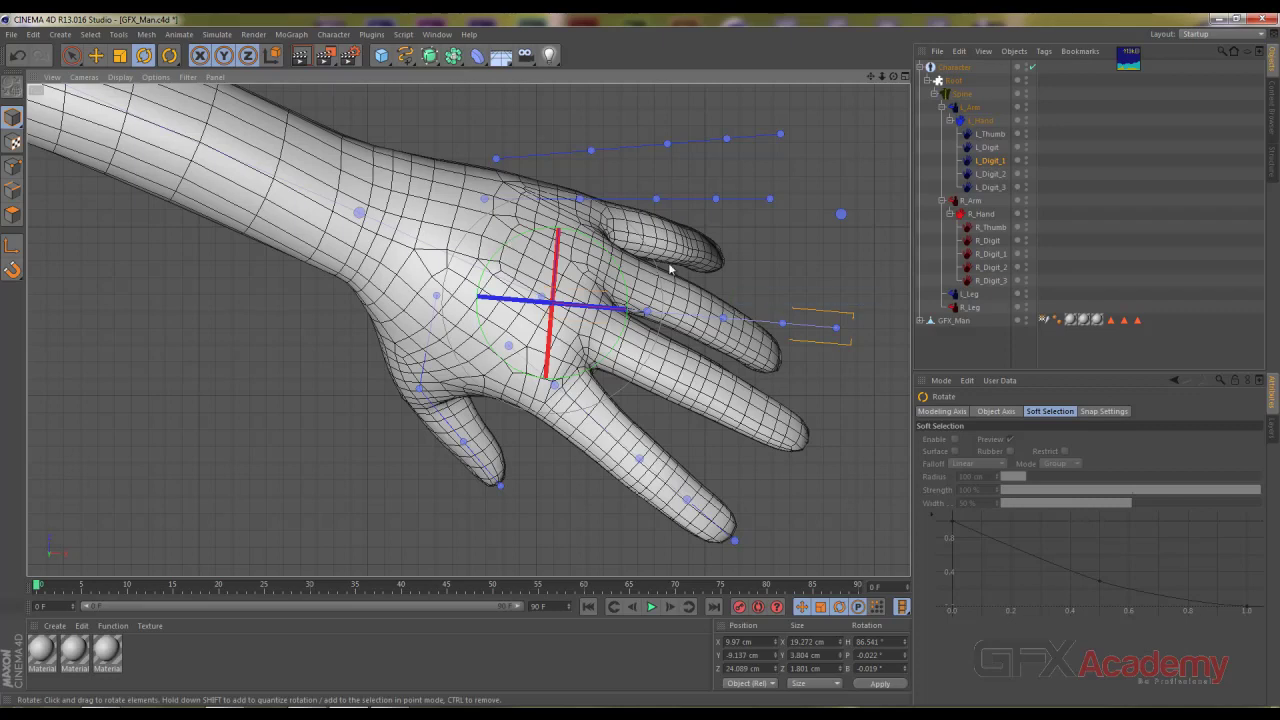
pyautogui.moveTo(621, 268); pyautogui.dragTo(621, 298)
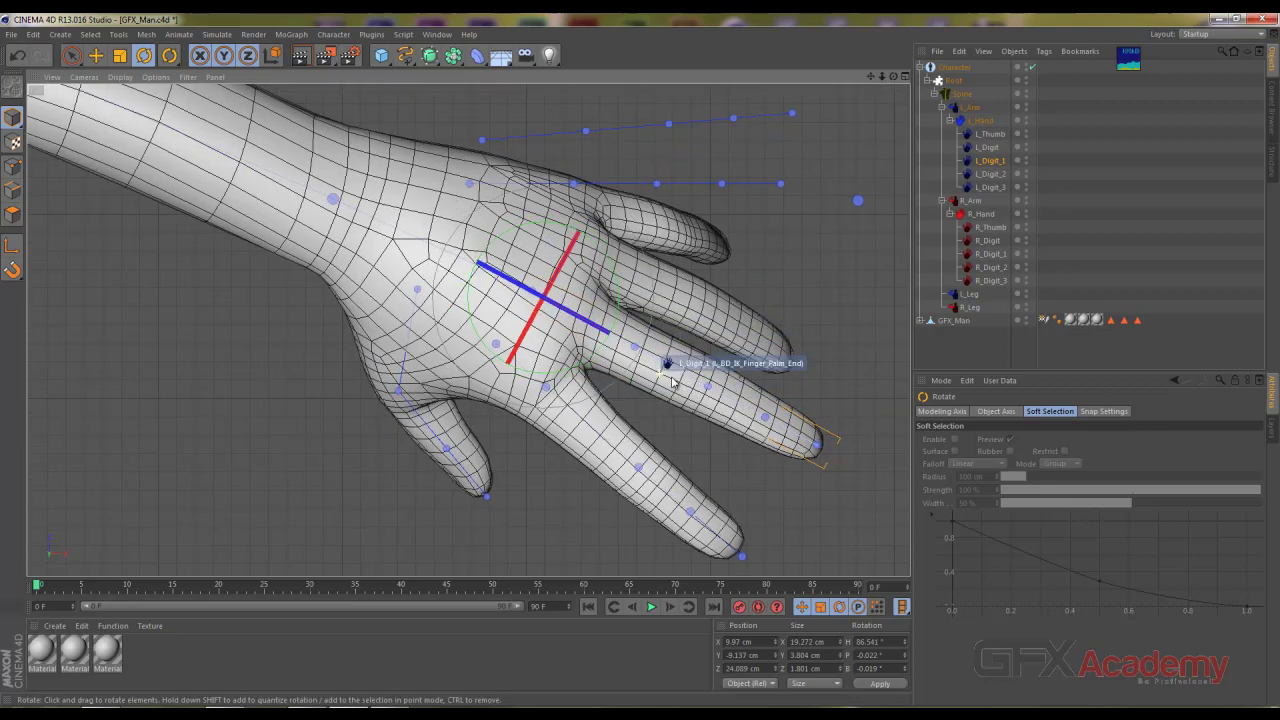
pyautogui.scroll(3, 672, 381)
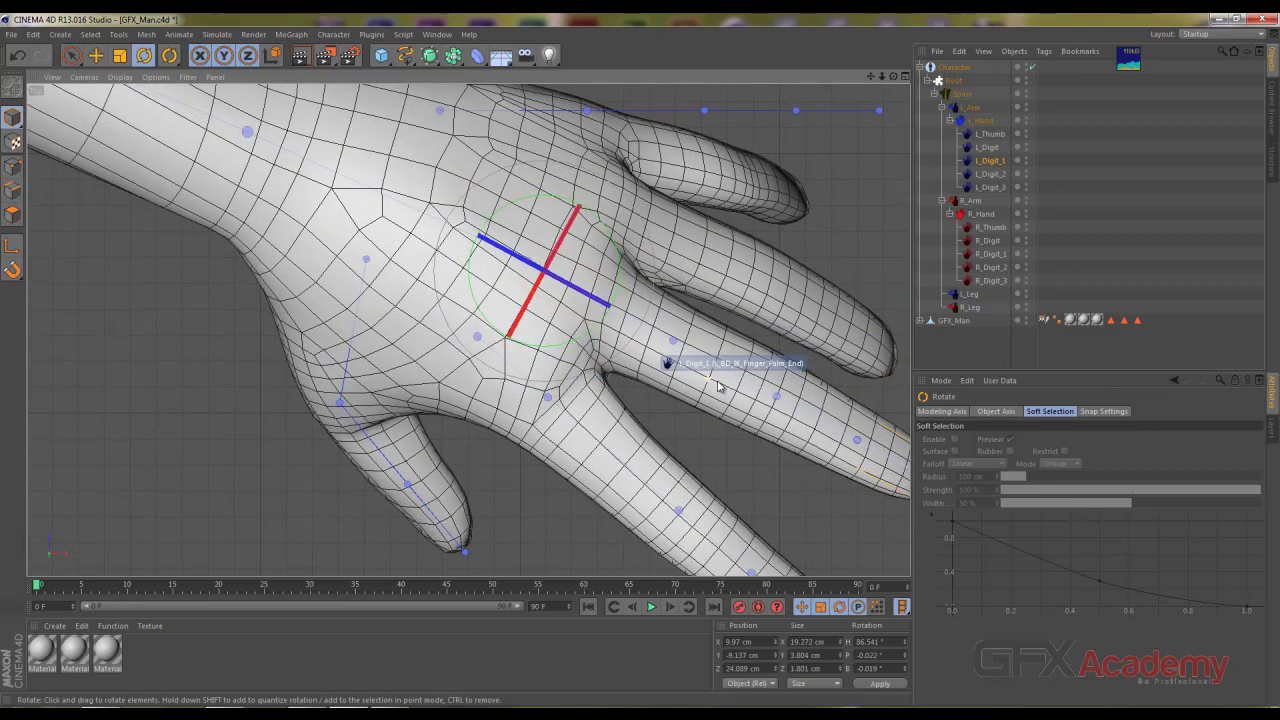
pyautogui.scroll(2, 700, 383)
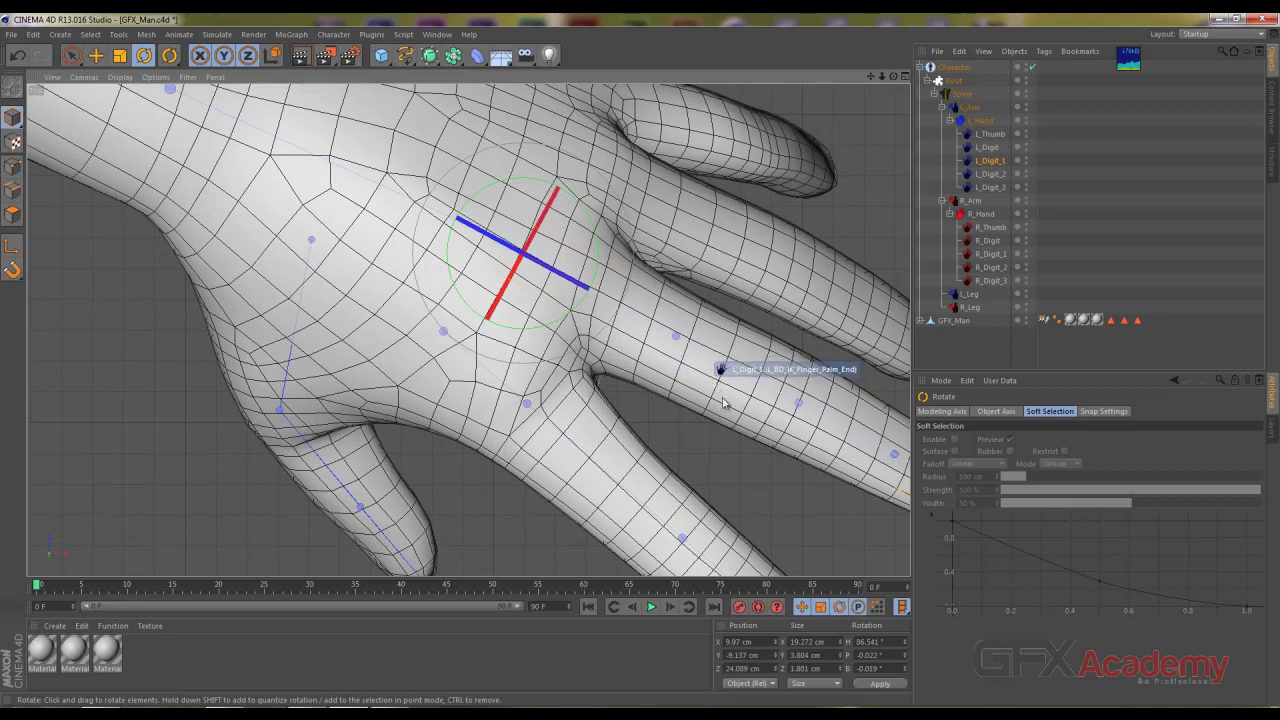
pyautogui.keyDown('alt'); pyautogui.moveTo(724, 403); pyautogui.dragTo(585, 409, button='middle'); pyautogui.keyUp('alt')
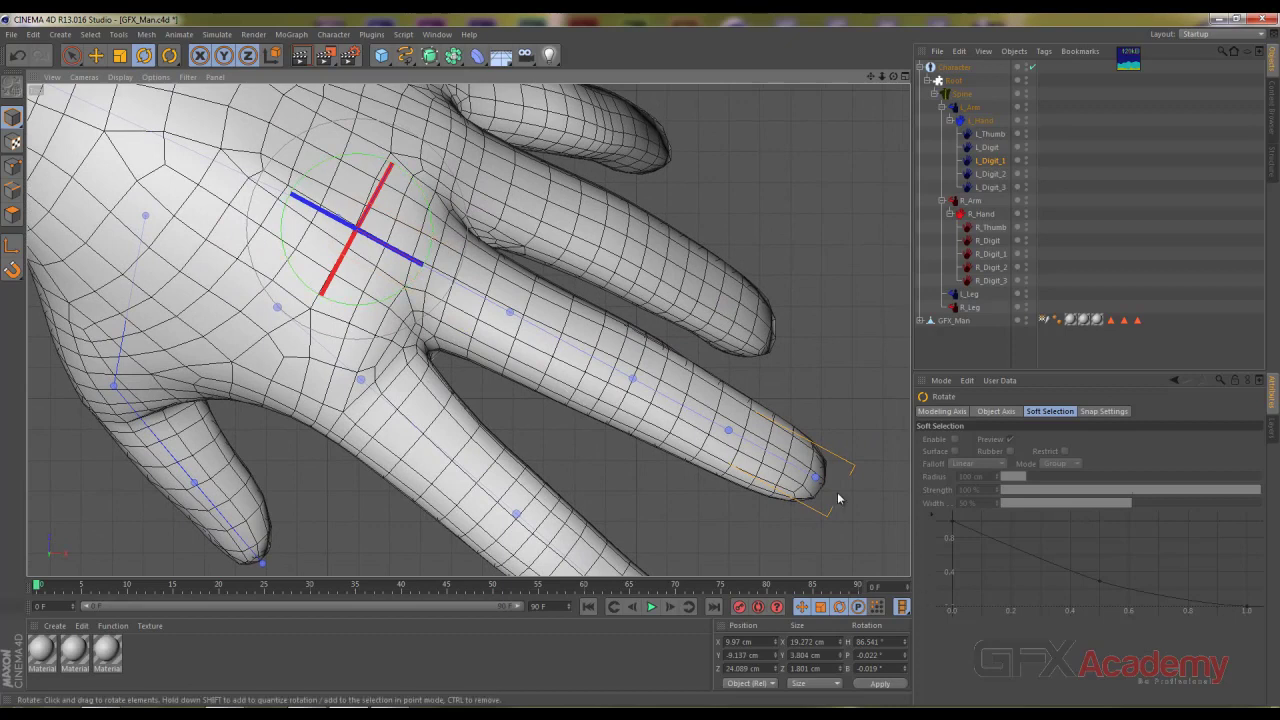
# Step: With the Move tool, slide the L_Digit_1 base joint along its finger
pyautogui.click(96, 56)
pyautogui.click(522, 312)
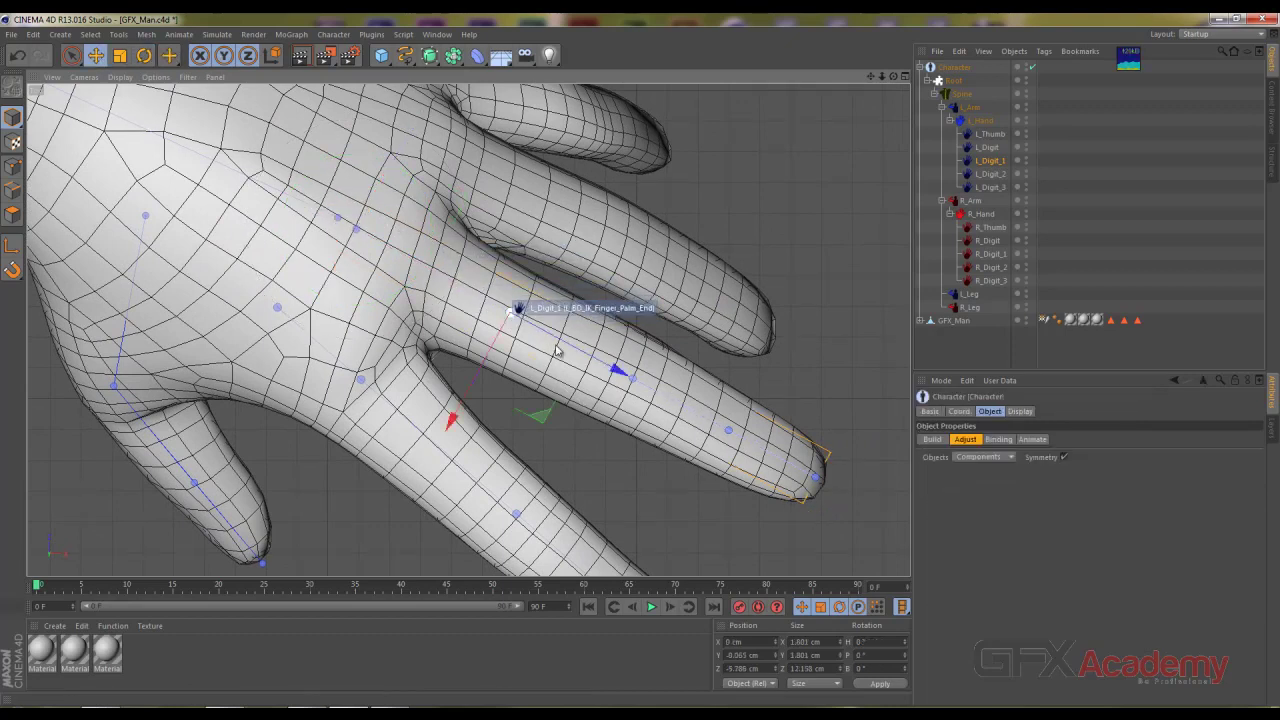
pyautogui.moveTo(557, 349); pyautogui.dragTo(660, 401)
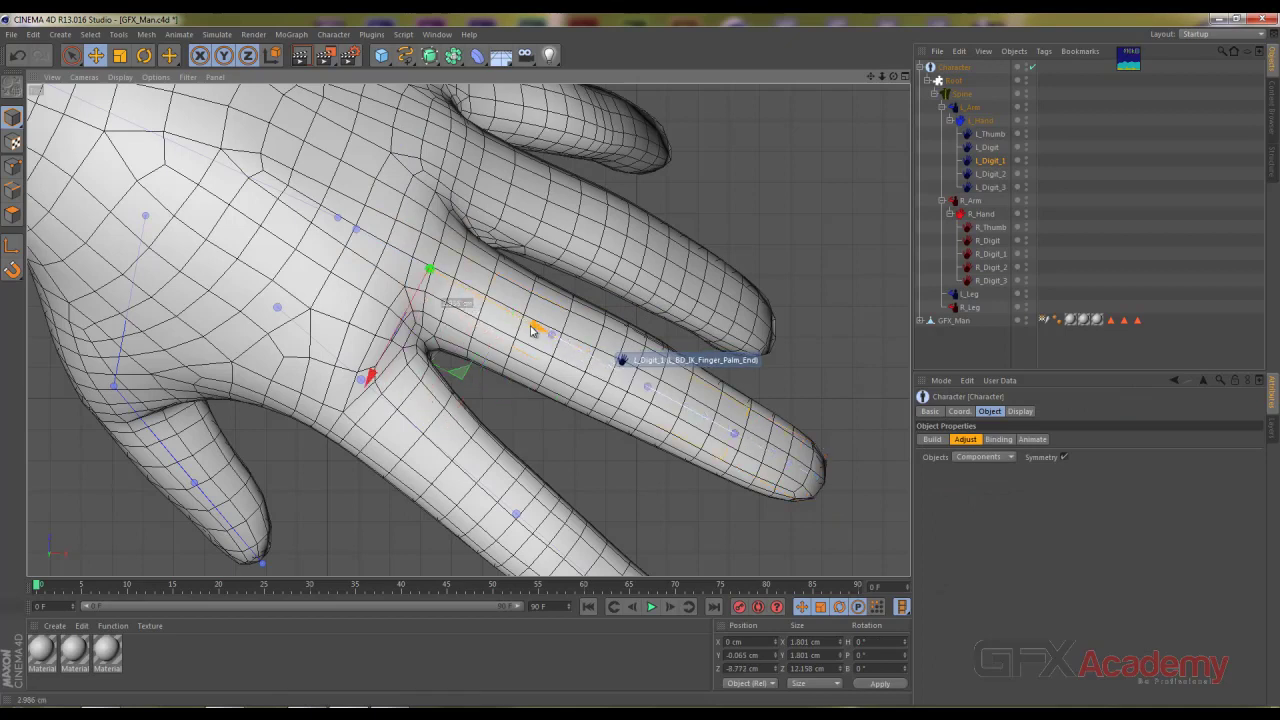
pyautogui.moveTo(531, 330); pyautogui.dragTo(519, 316)
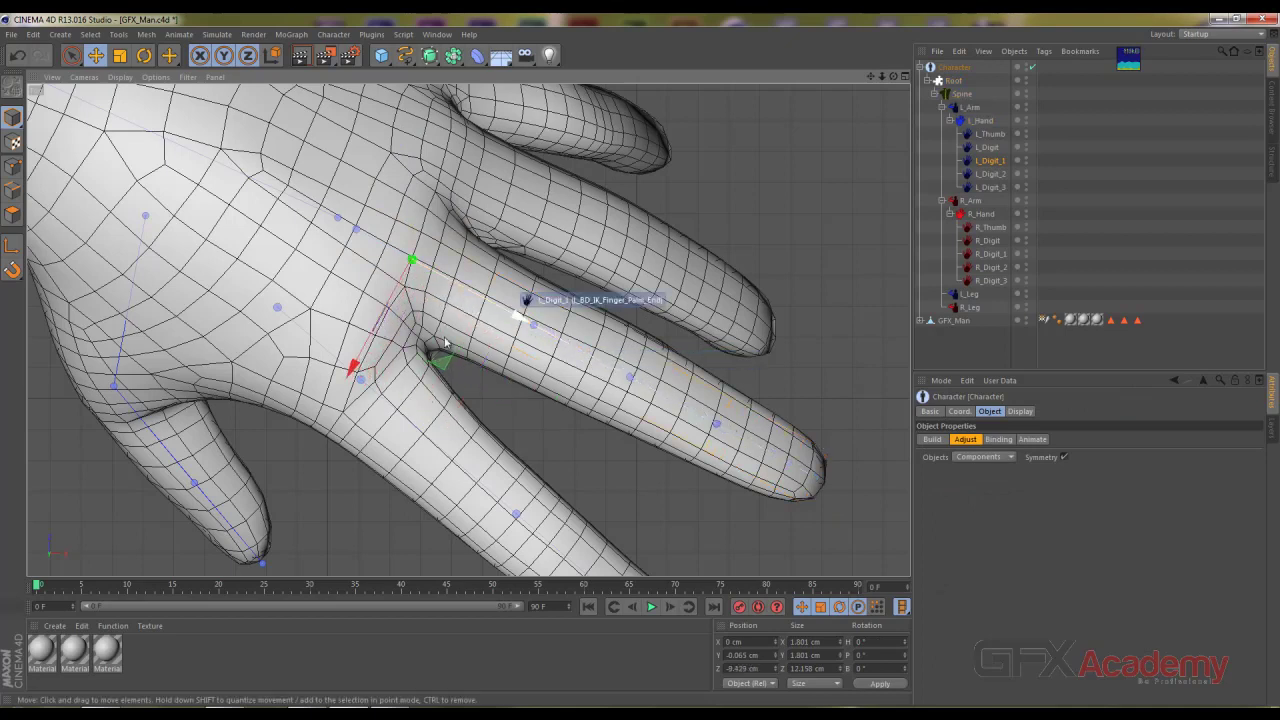
# Step: Nudge the L_Digit base joint on the lower finger toward the knuckle
pyautogui.click(361, 379)
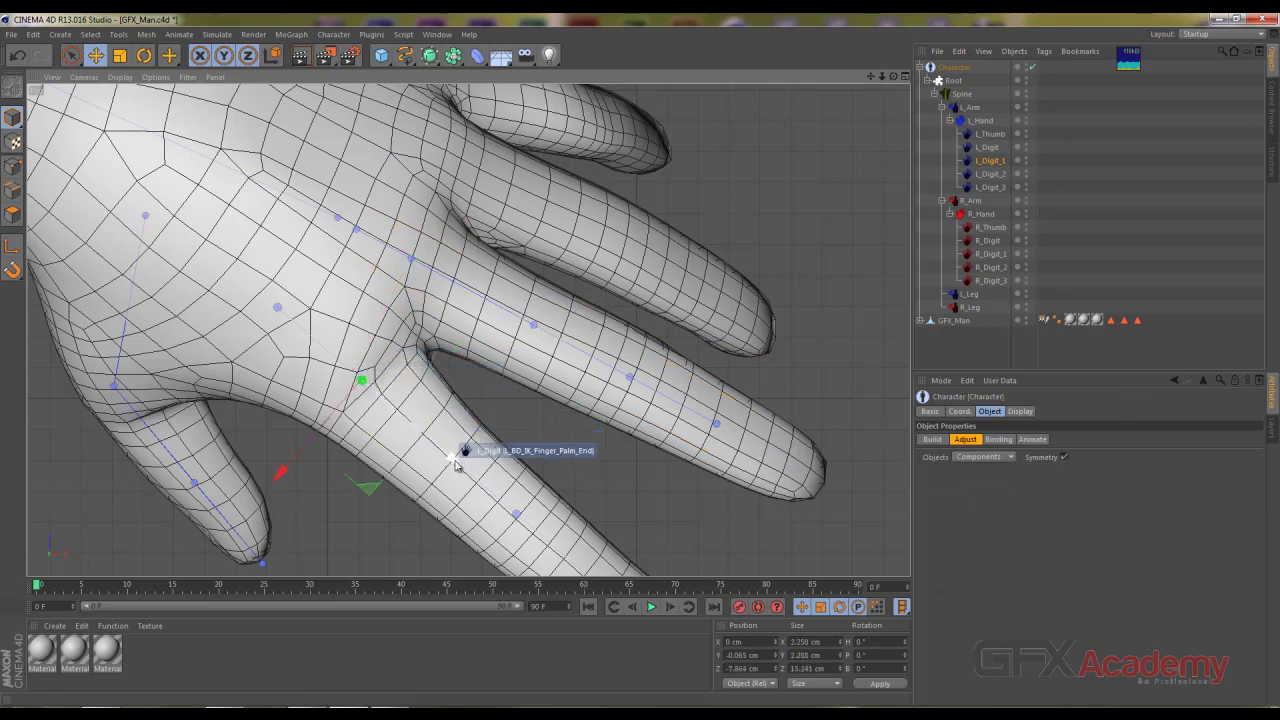
pyautogui.moveTo(457, 445)
pyautogui.mouseDown()
pyautogui.moveTo(448, 458)
pyautogui.moveTo(511, 510)
pyautogui.mouseUp()
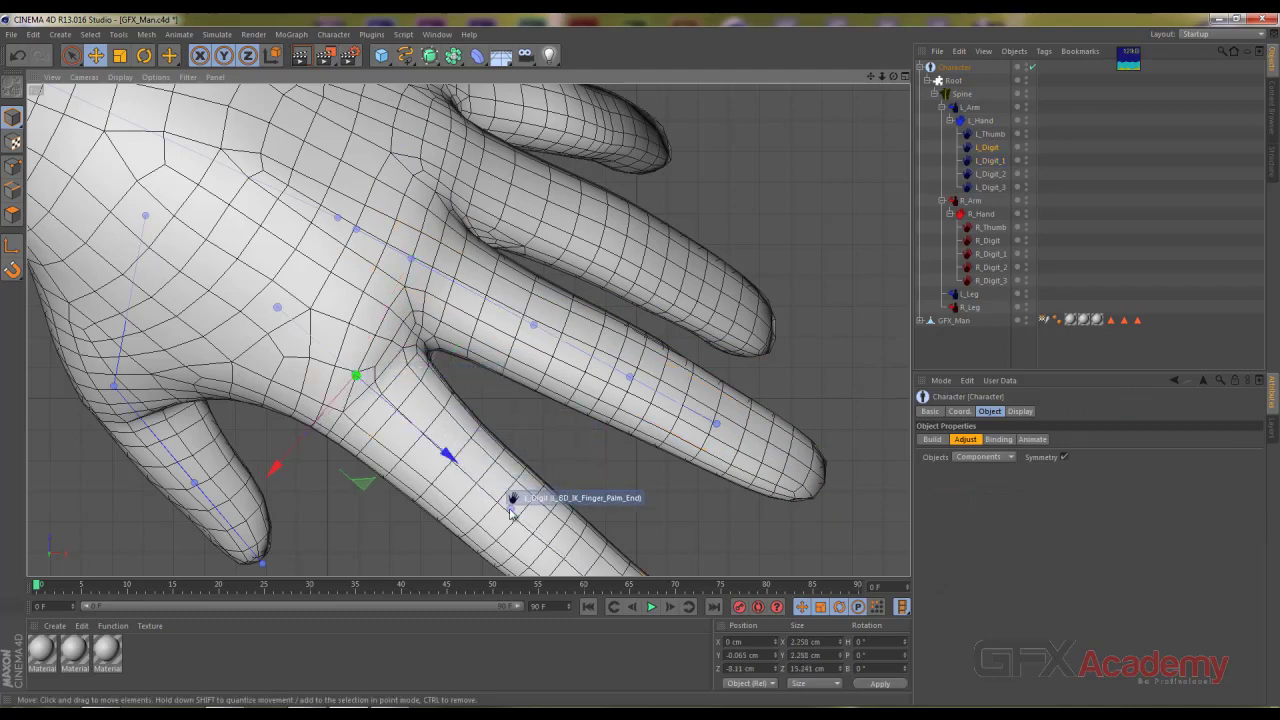
pyautogui.keyDown('alt'); pyautogui.moveTo(648, 513); pyautogui.dragTo(616, 367, button='middle'); pyautogui.keyUp('alt')
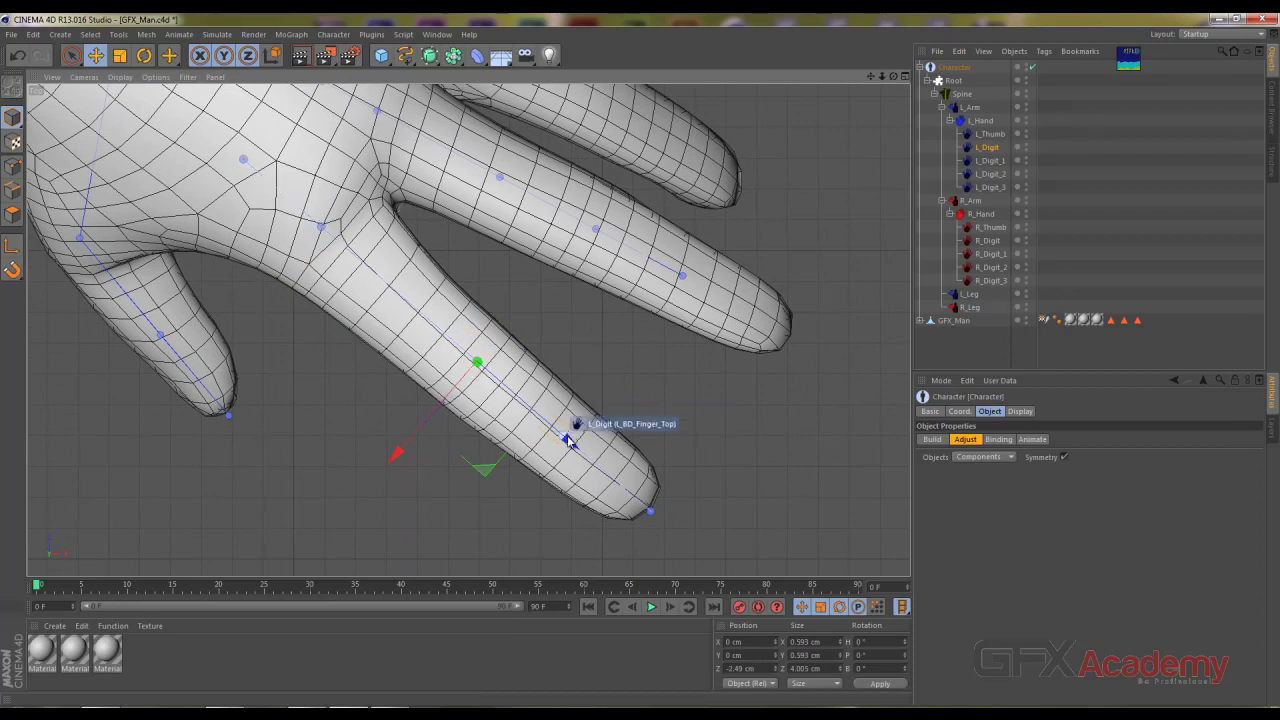
pyautogui.moveTo(566, 441); pyautogui.dragTo(569, 440)
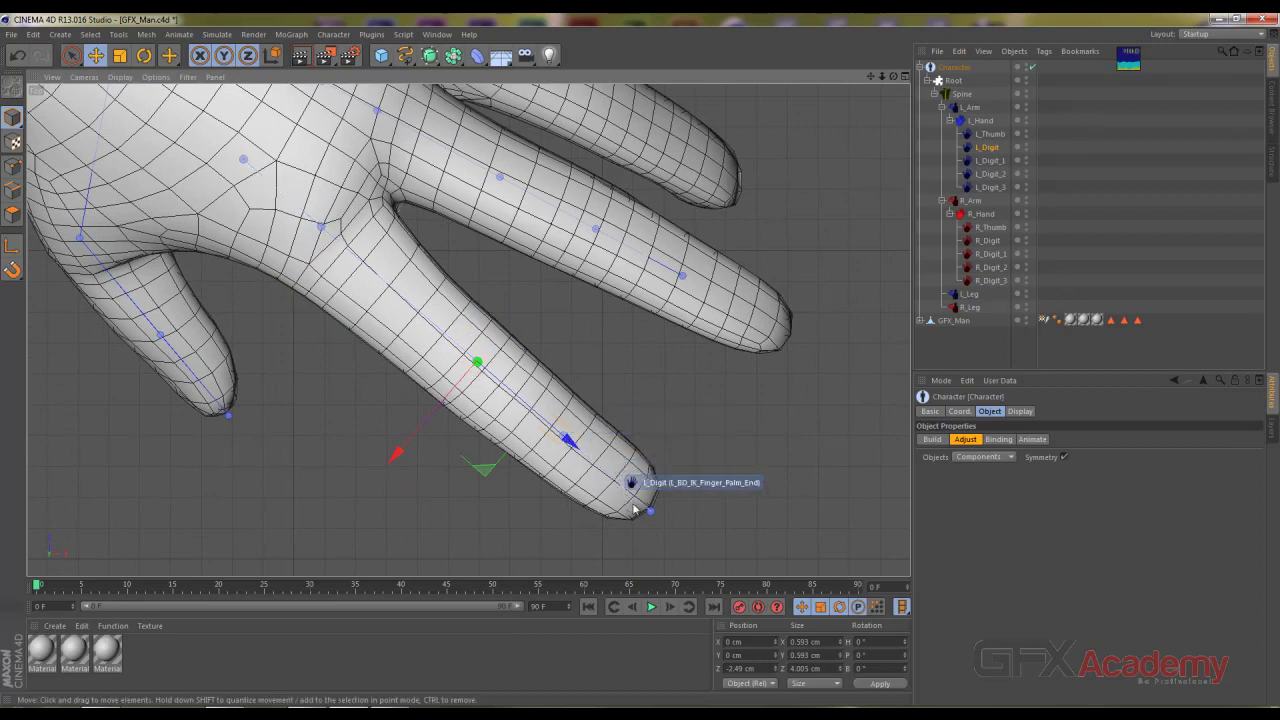
# Step: Re-space the L_Digit top joint along the finger and pull the end joint back to the fingertip
pyautogui.click(568, 440)
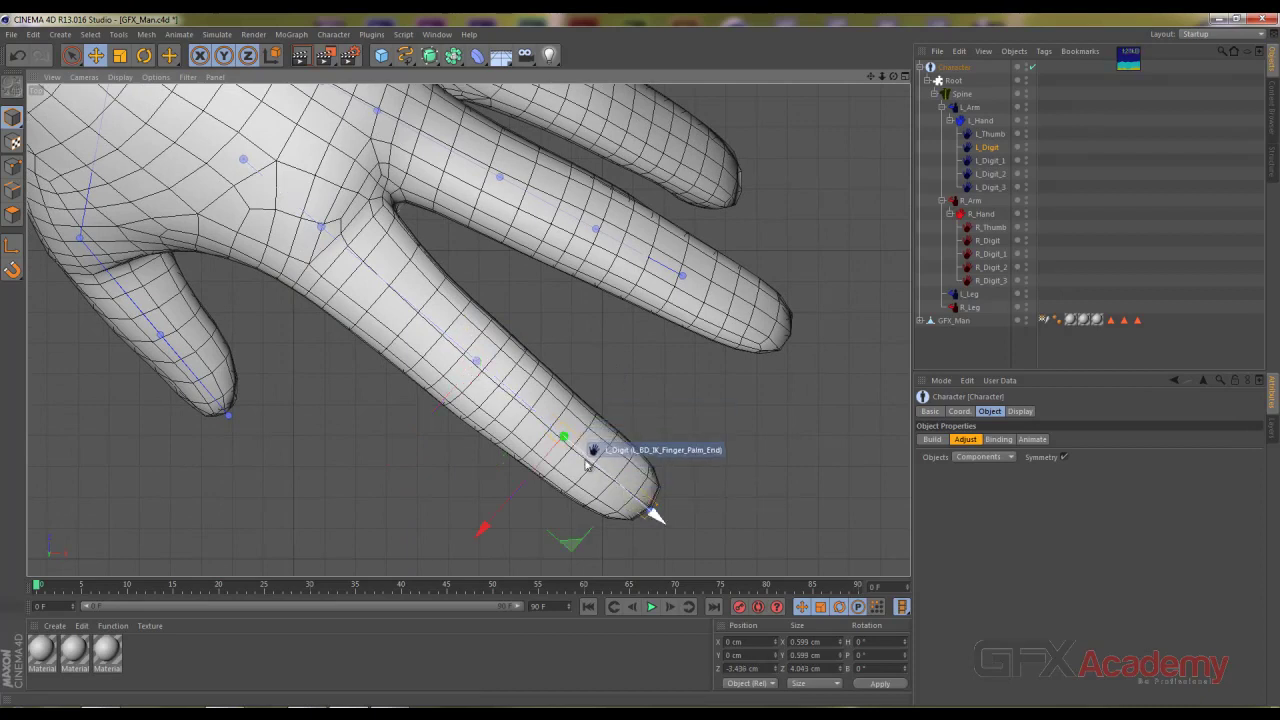
pyautogui.click(485, 368)
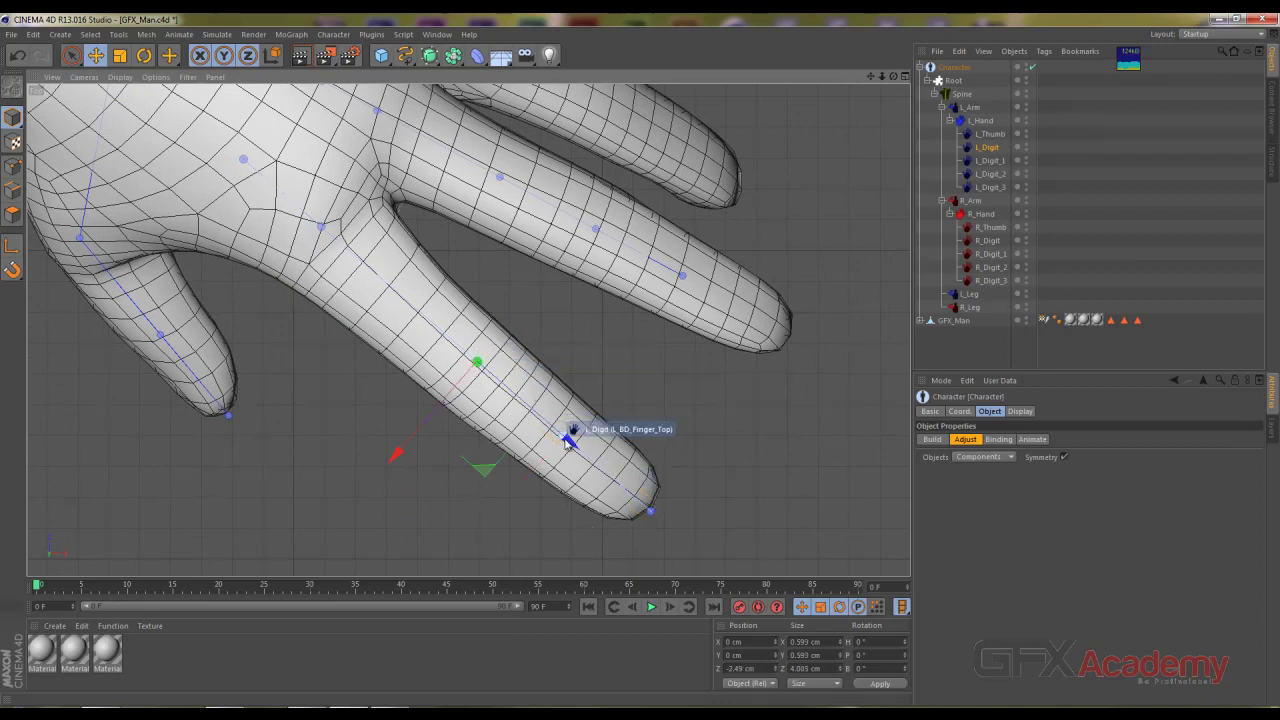
pyautogui.click(568, 440)
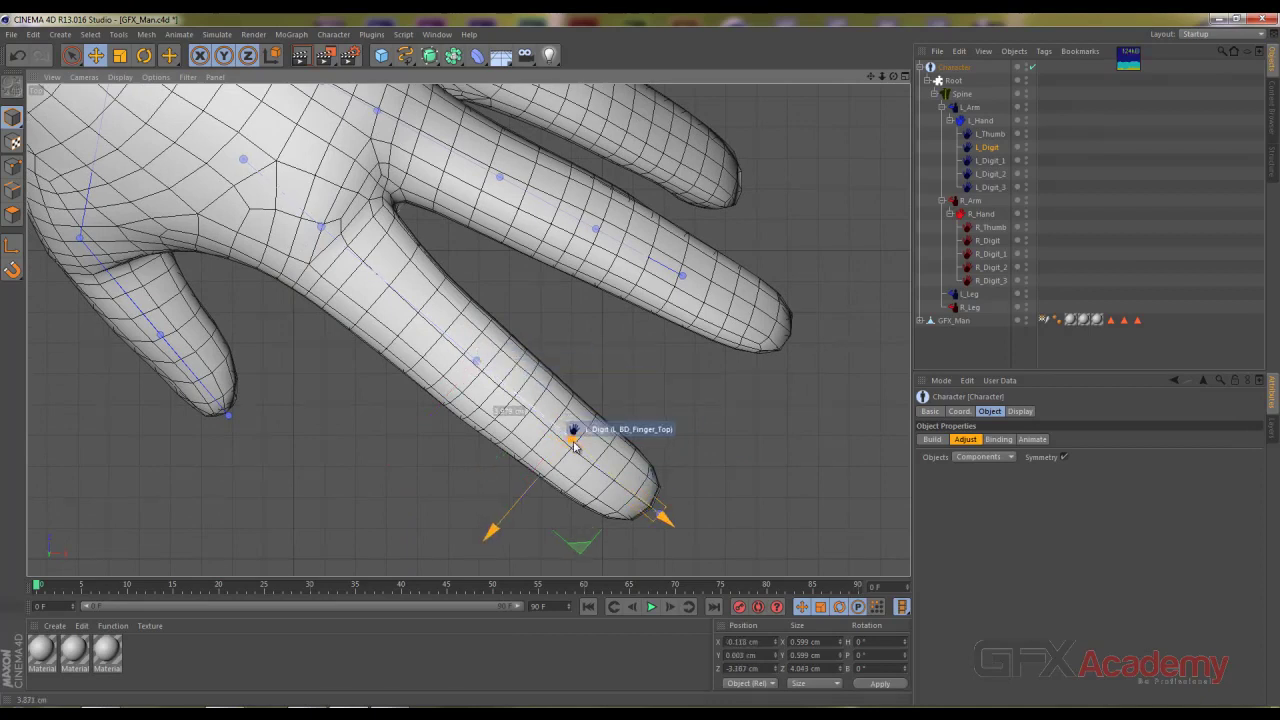
pyautogui.click(485, 350)
pyautogui.moveTo(574, 434)
pyautogui.mouseDown()
pyautogui.moveTo(583, 447)
pyautogui.moveTo(562, 446)
pyautogui.moveTo(478, 362)
pyautogui.mouseUp()
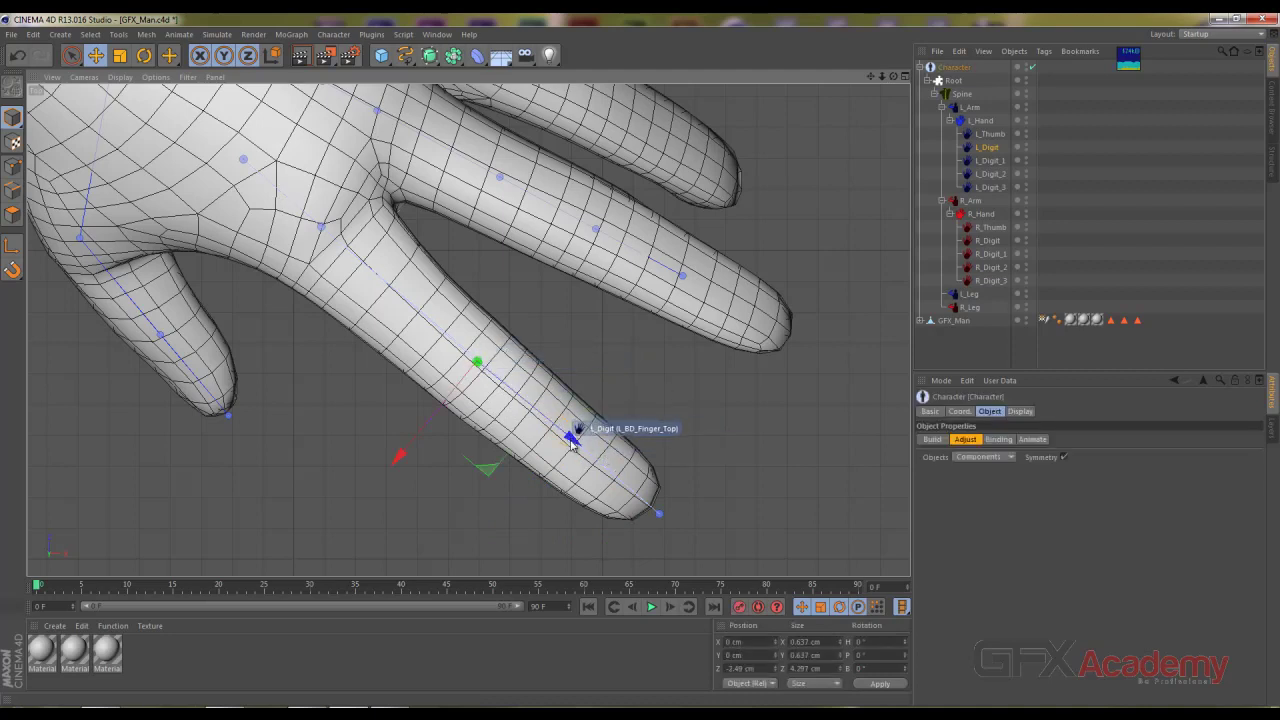
pyautogui.moveTo(560, 431); pyautogui.dragTo(579, 447)
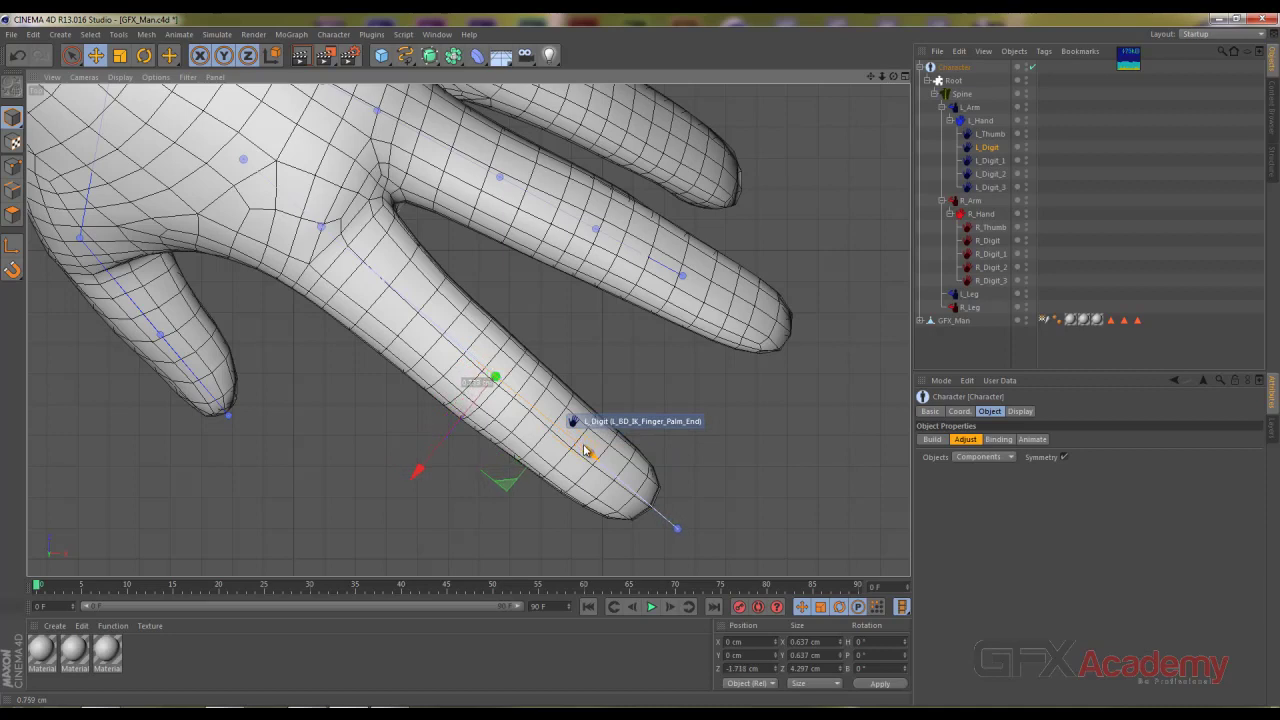
pyautogui.click(583, 446)
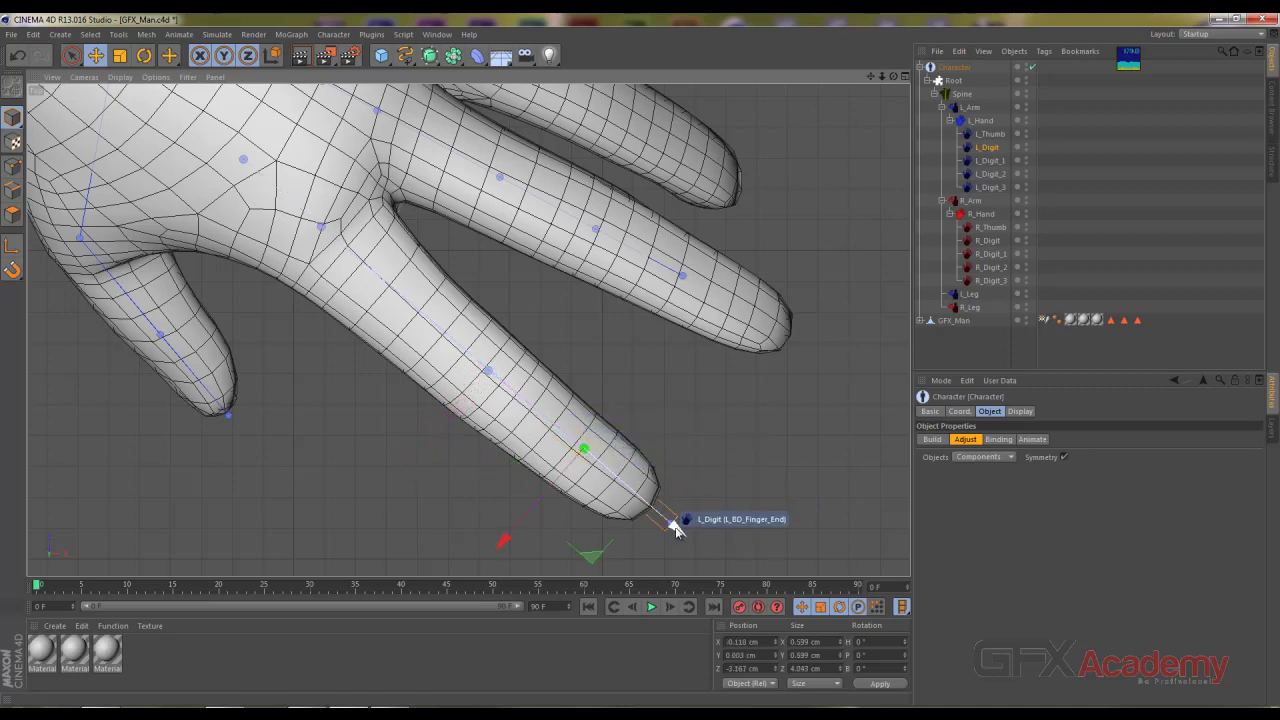
pyautogui.moveTo(675, 530); pyautogui.dragTo(660, 519)
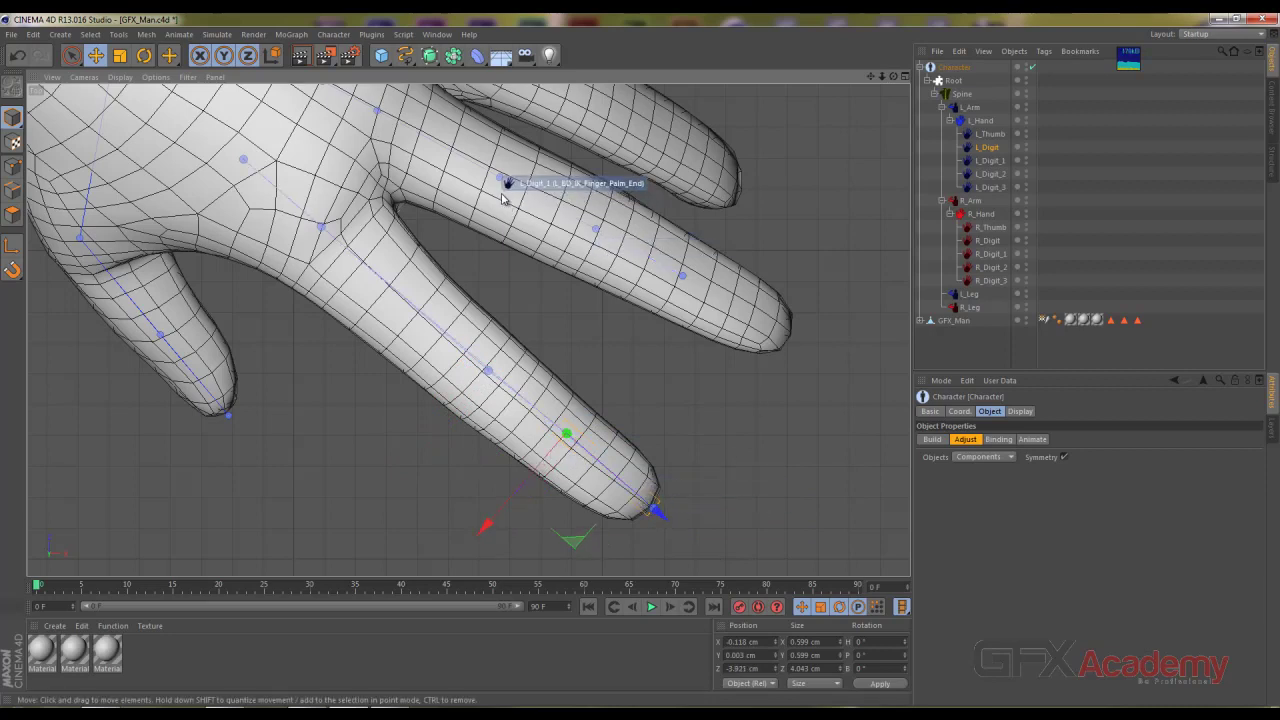
pyautogui.keyDown('alt'); pyautogui.moveTo(503, 198); pyautogui.dragTo(490, 246, button='middle'); pyautogui.keyUp('alt')
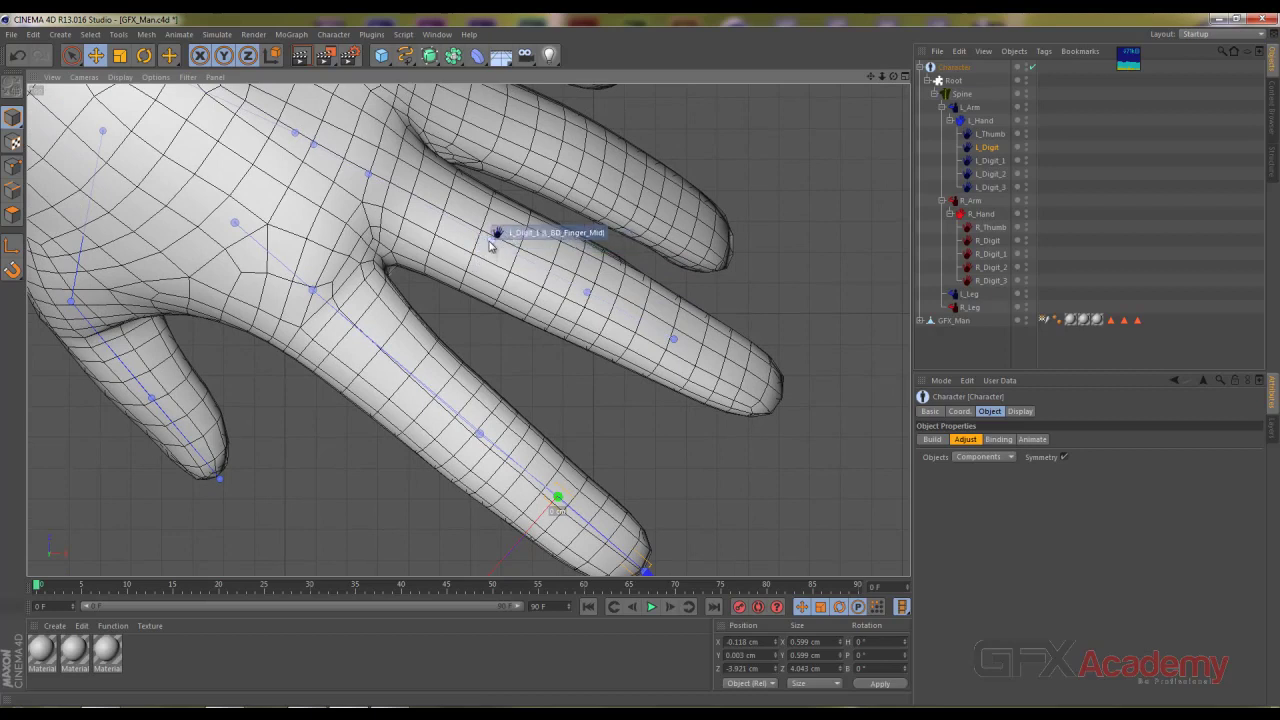
# Step: Slide the L_Digit_1 joint inside its finger and move the end joint out to the fingertip
pyautogui.click(490, 244)
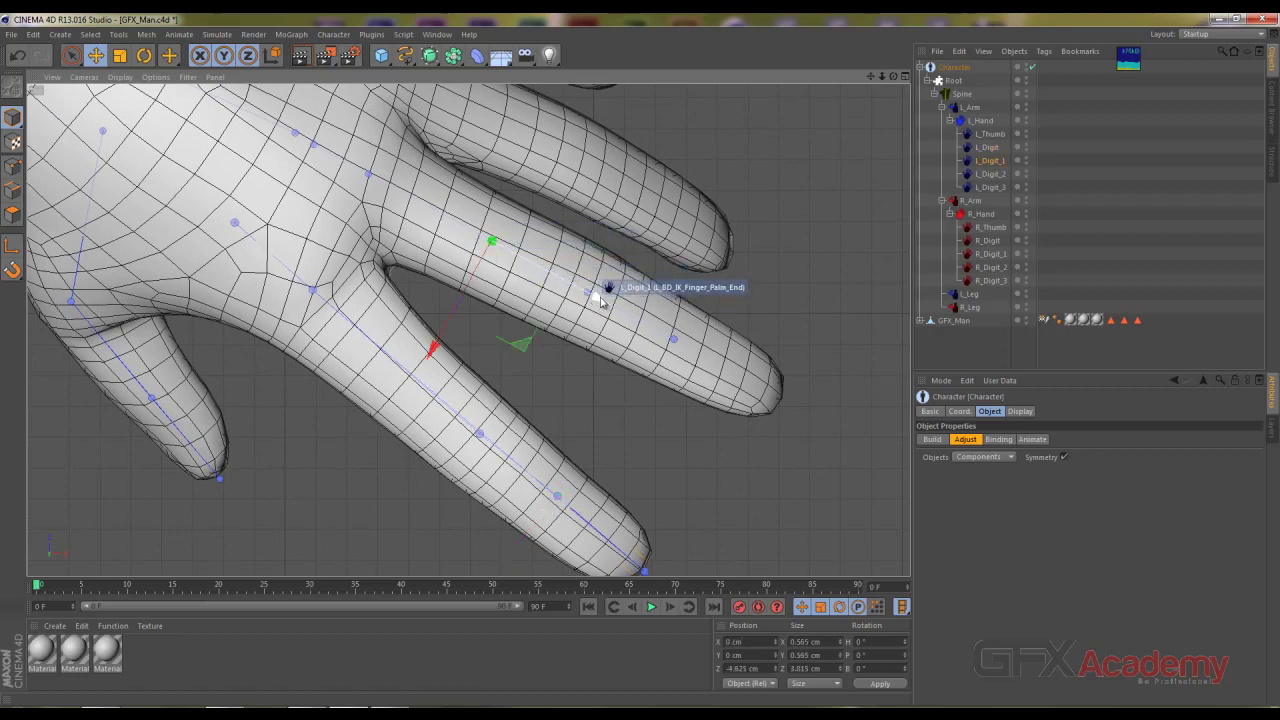
pyautogui.moveTo(600, 300)
pyautogui.mouseDown()
pyautogui.moveTo(748, 351)
pyautogui.moveTo(778, 397)
pyautogui.mouseUp()
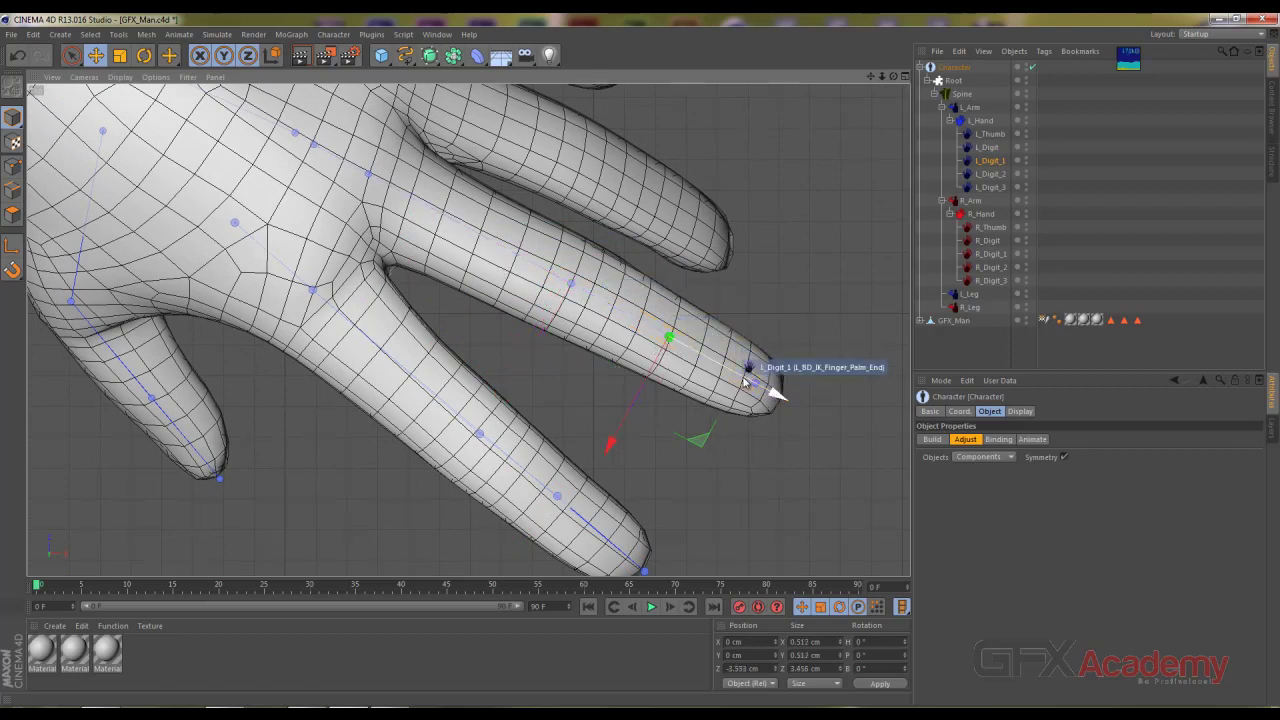
pyautogui.click(765, 385)
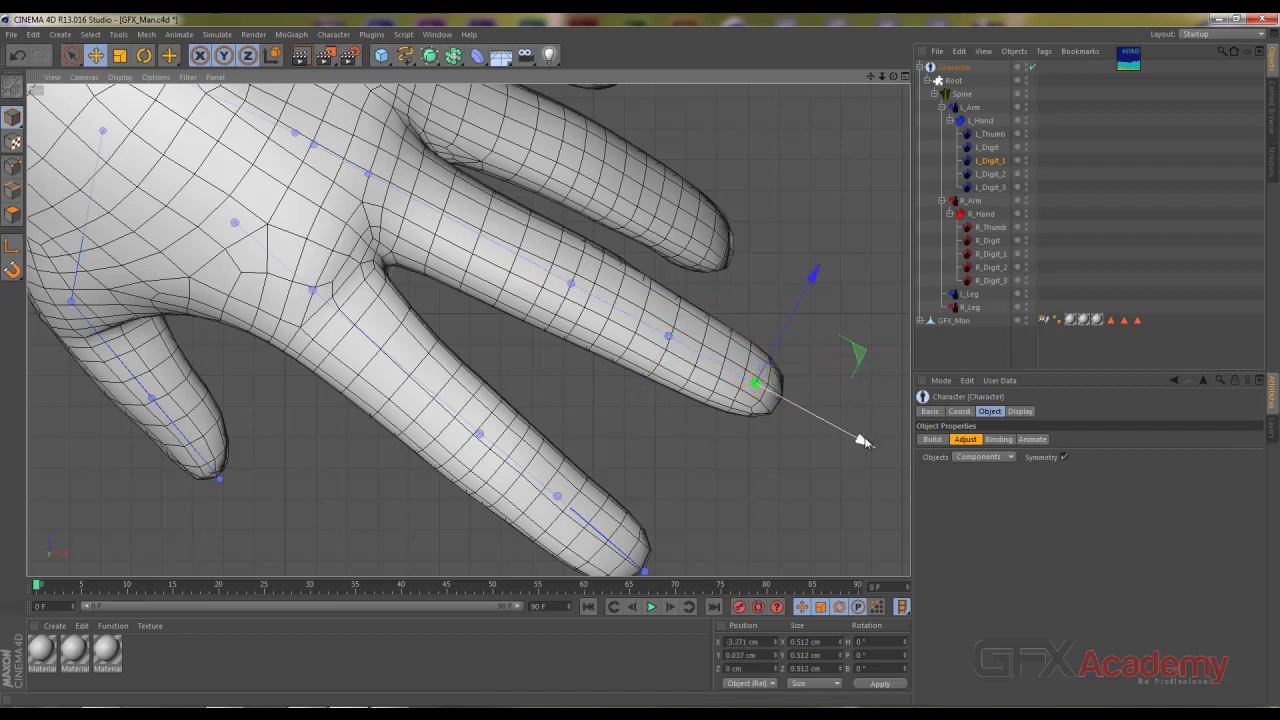
pyautogui.moveTo(876, 453); pyautogui.dragTo(895, 462)
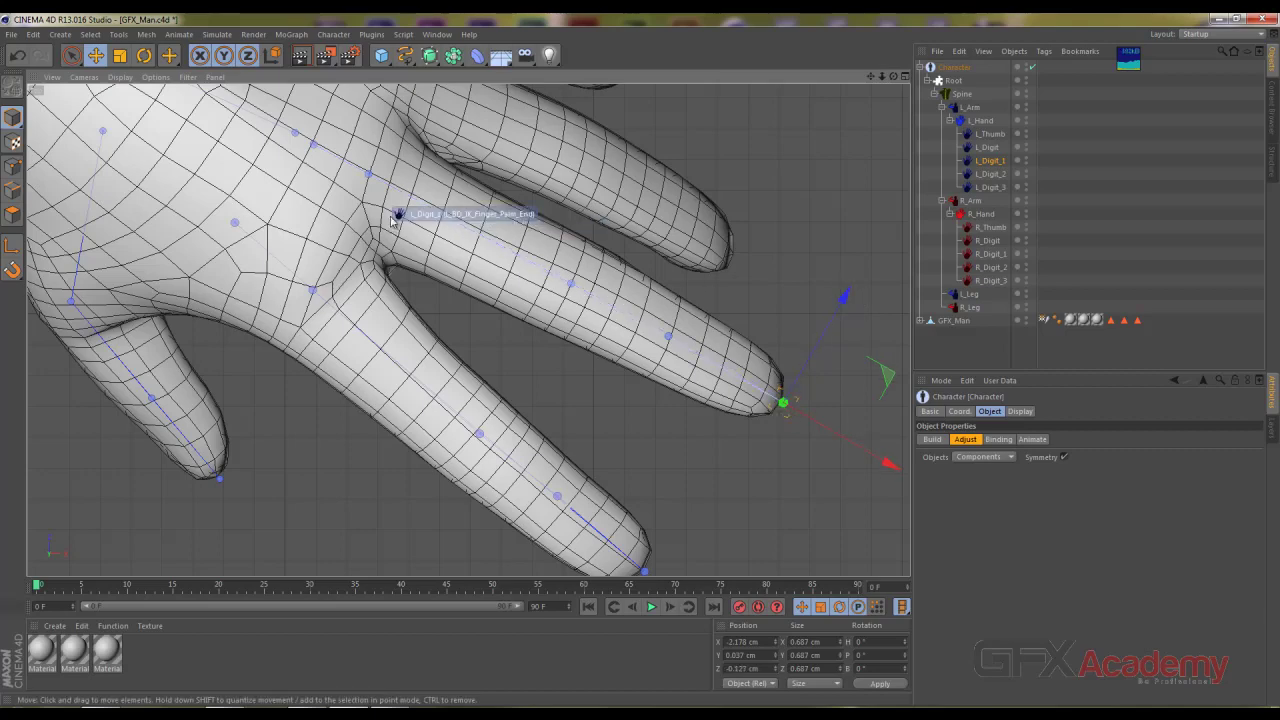
pyautogui.moveTo(405, 205)
pyautogui.keyDown('alt'); pyautogui.mouseDown()
pyautogui.moveTo(383, 361)
pyautogui.moveTo(314, 192)
pyautogui.mouseUp(); pyautogui.keyUp('alt')
pyautogui.moveTo(386, 167)
pyautogui.keyDown('alt'); pyautogui.mouseDown(button='right')
pyautogui.moveTo(423, 380)
pyautogui.moveTo(349, 209)
pyautogui.mouseUp(button='right'); pyautogui.keyUp('alt')
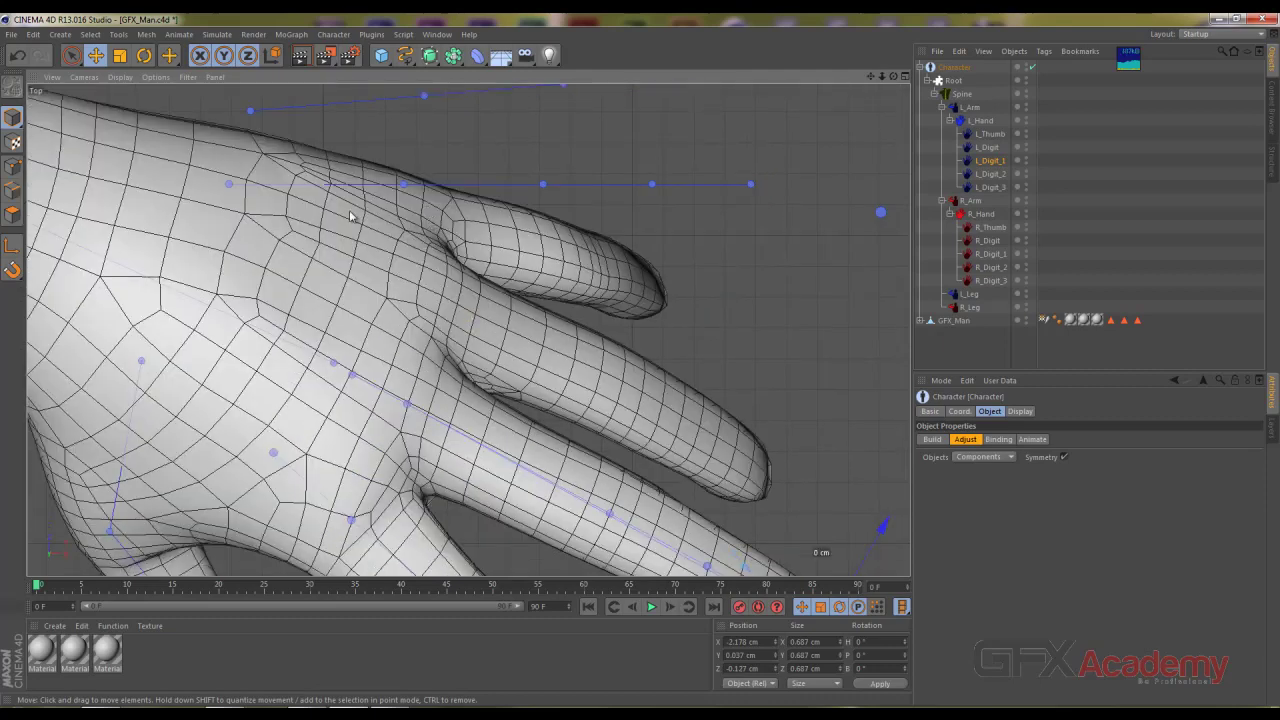
# Step: Move the L_Digit_2 base joint to the knuckle and rotate the chain about 26° down
pyautogui.click(228, 180)
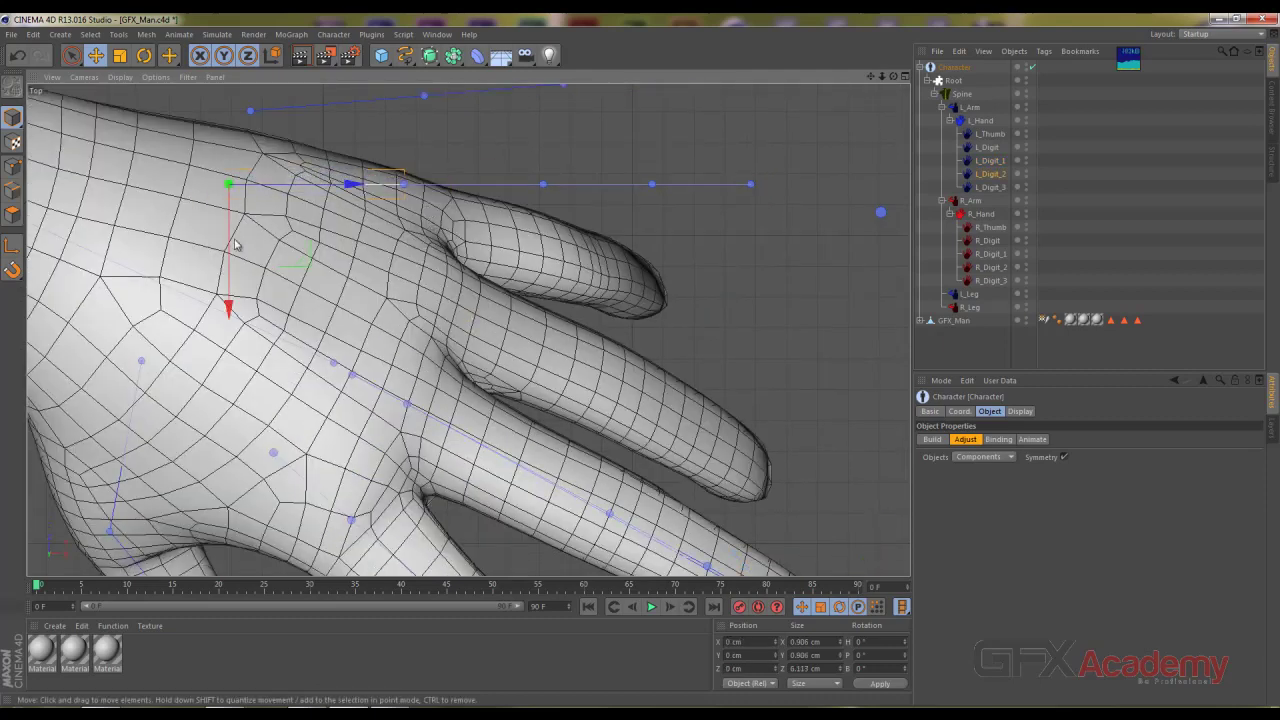
pyautogui.moveTo(316, 263)
pyautogui.mouseDown()
pyautogui.moveTo(488, 366)
pyautogui.moveTo(432, 342)
pyautogui.mouseUp()
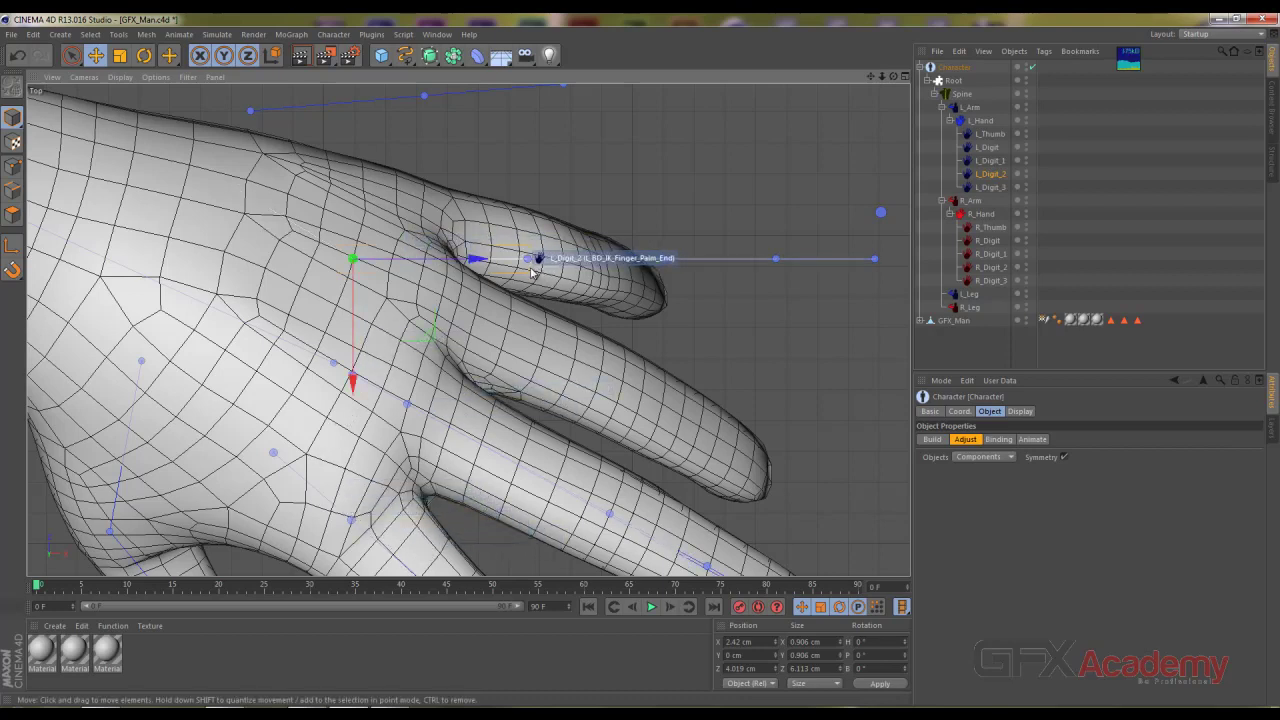
pyautogui.click(142, 57)
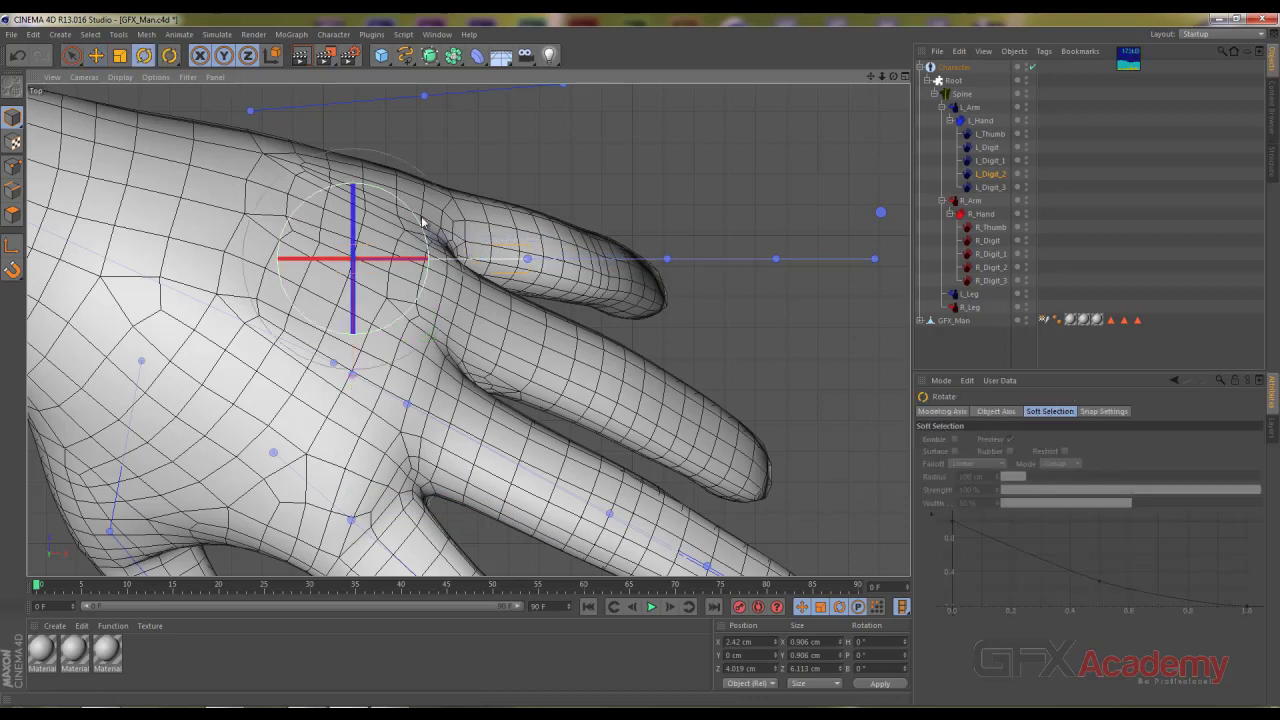
pyautogui.moveTo(416, 222); pyautogui.dragTo(419, 255)
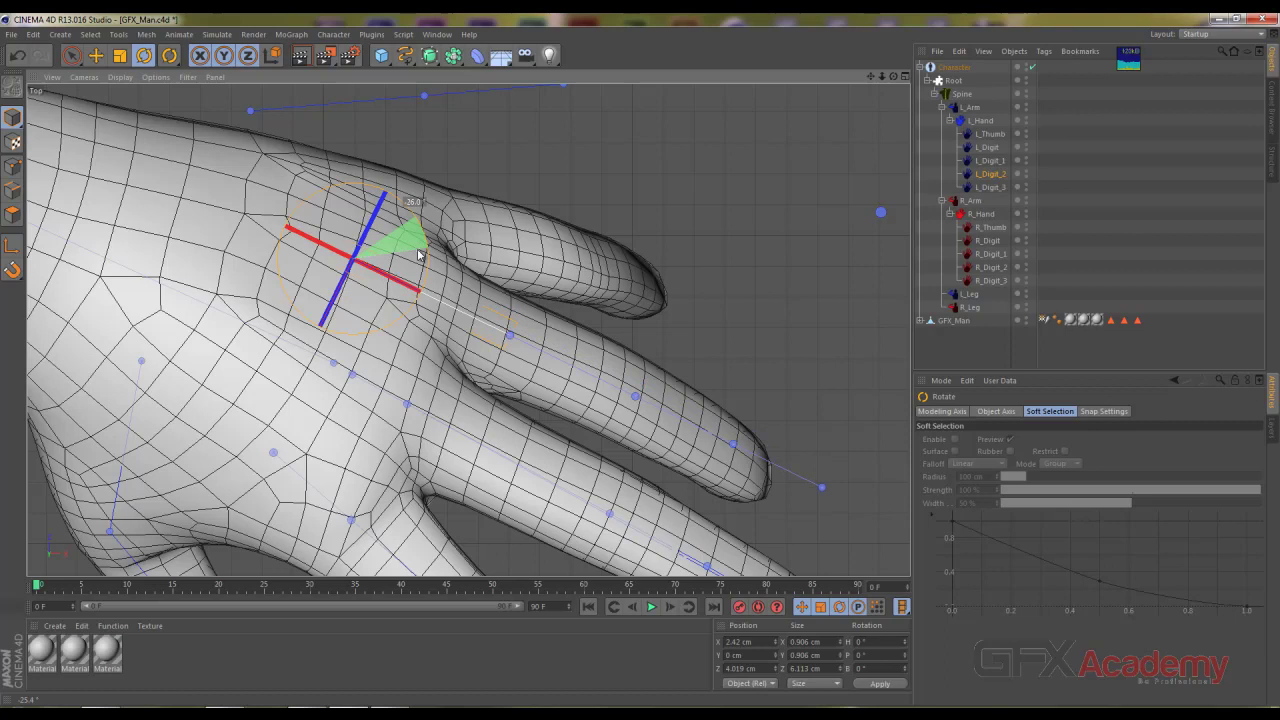
# Step: Place the L_Digit_2 joints along the finger, with the end joint in the fingertip
pyautogui.click(97, 57)
pyautogui.click(514, 326)
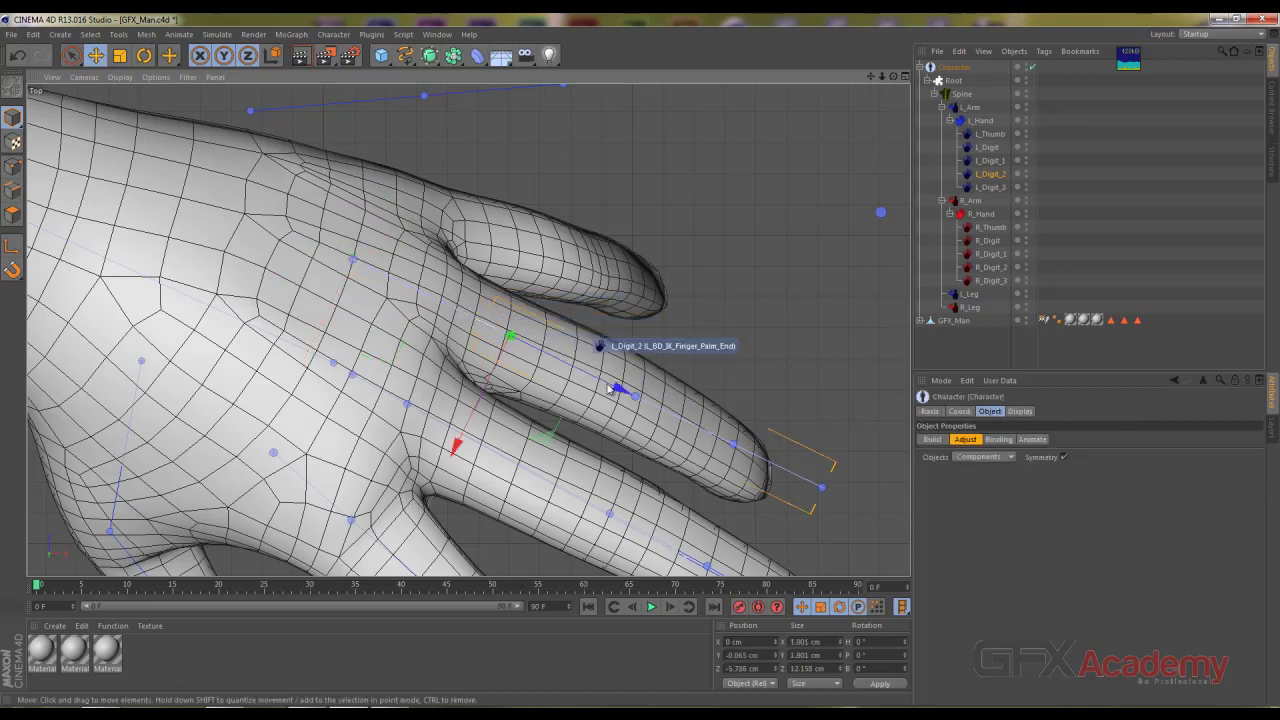
pyautogui.moveTo(608, 389); pyautogui.dragTo(541, 354)
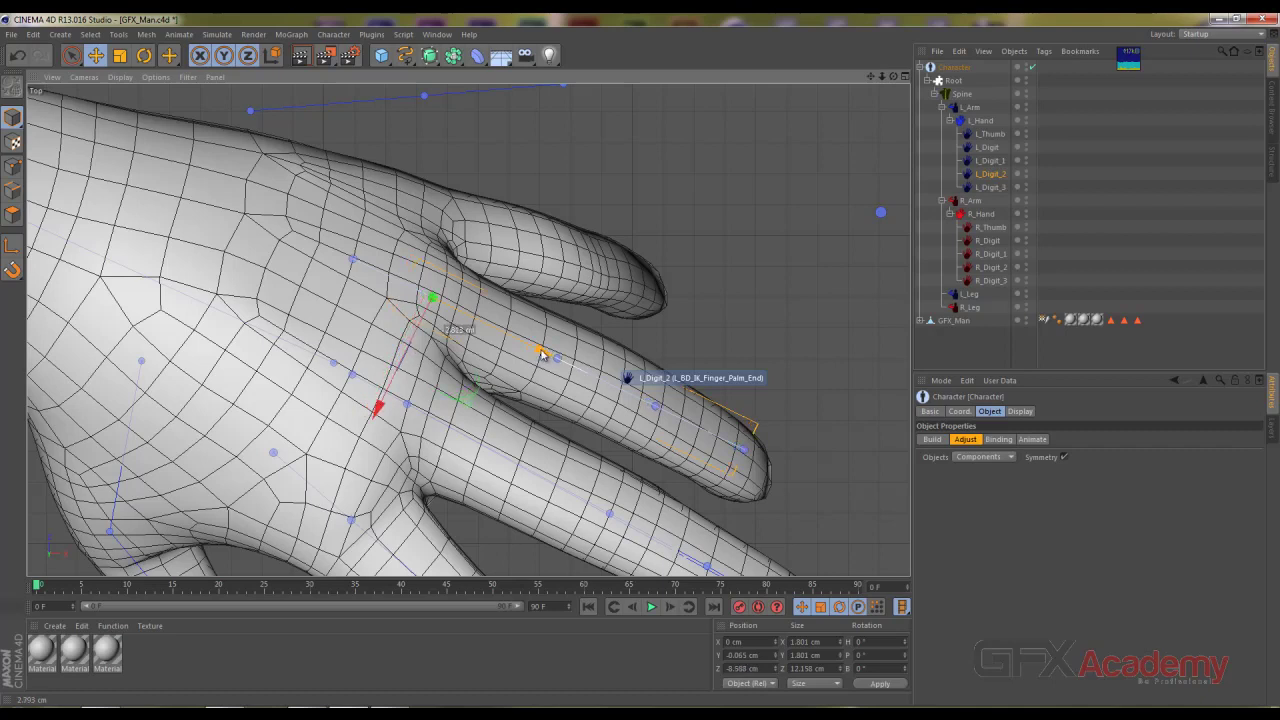
pyautogui.click(631, 387)
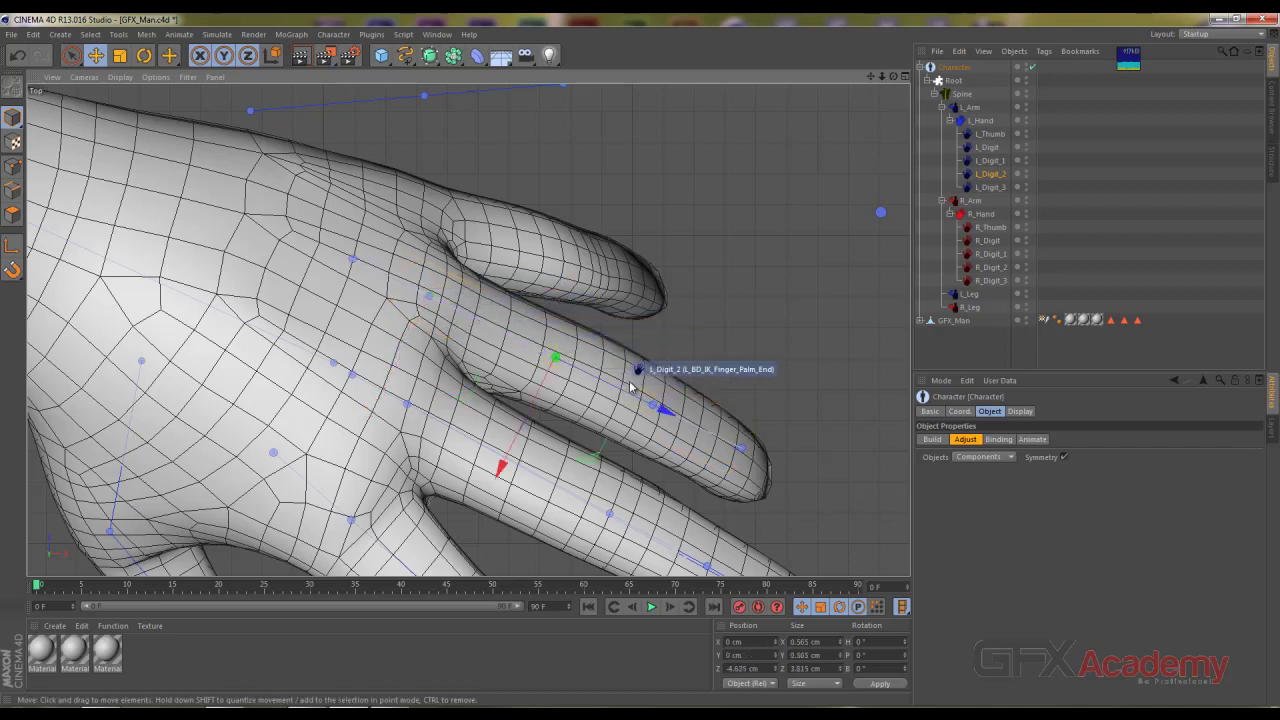
pyautogui.moveTo(666, 406); pyautogui.dragTo(708, 434)
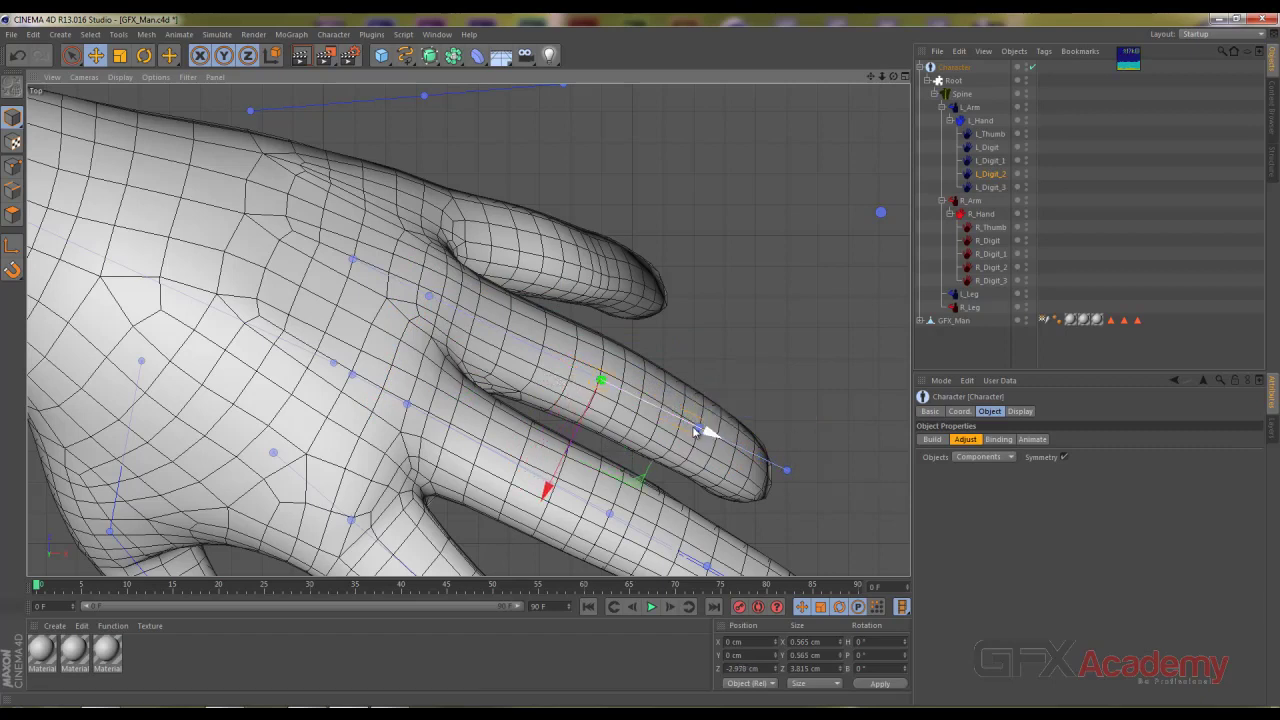
pyautogui.click(706, 423)
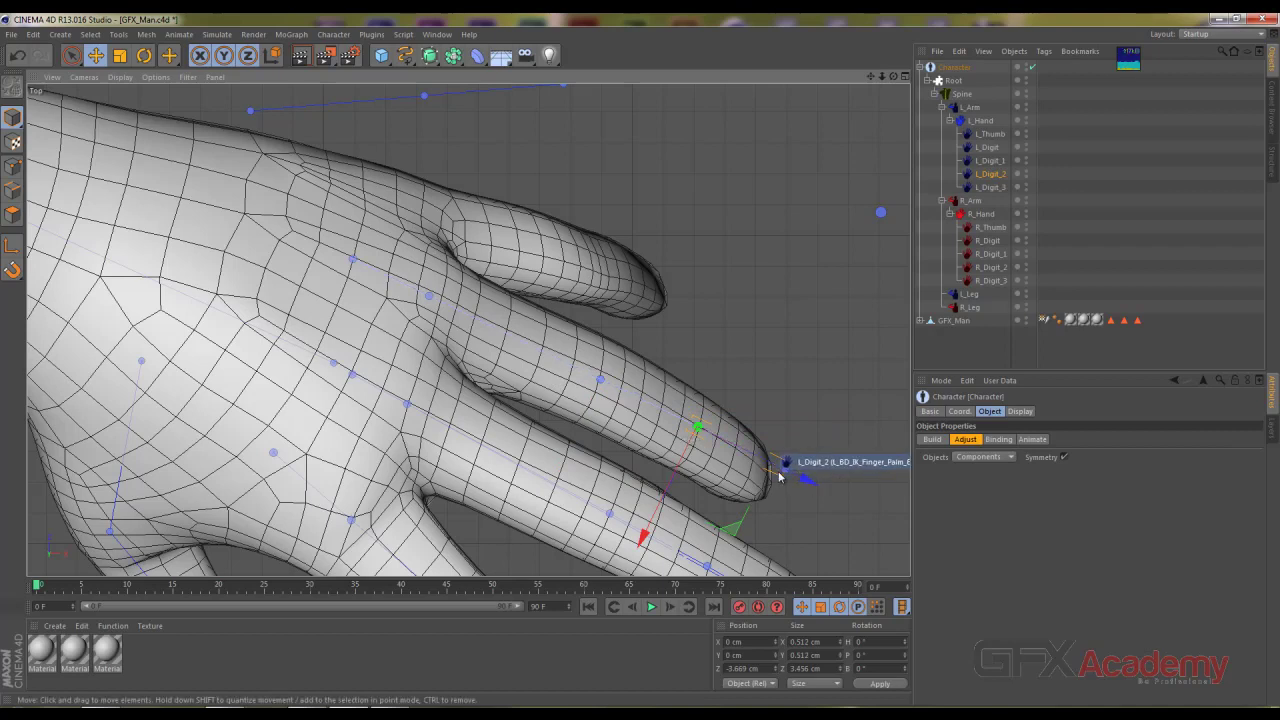
pyautogui.click(786, 469)
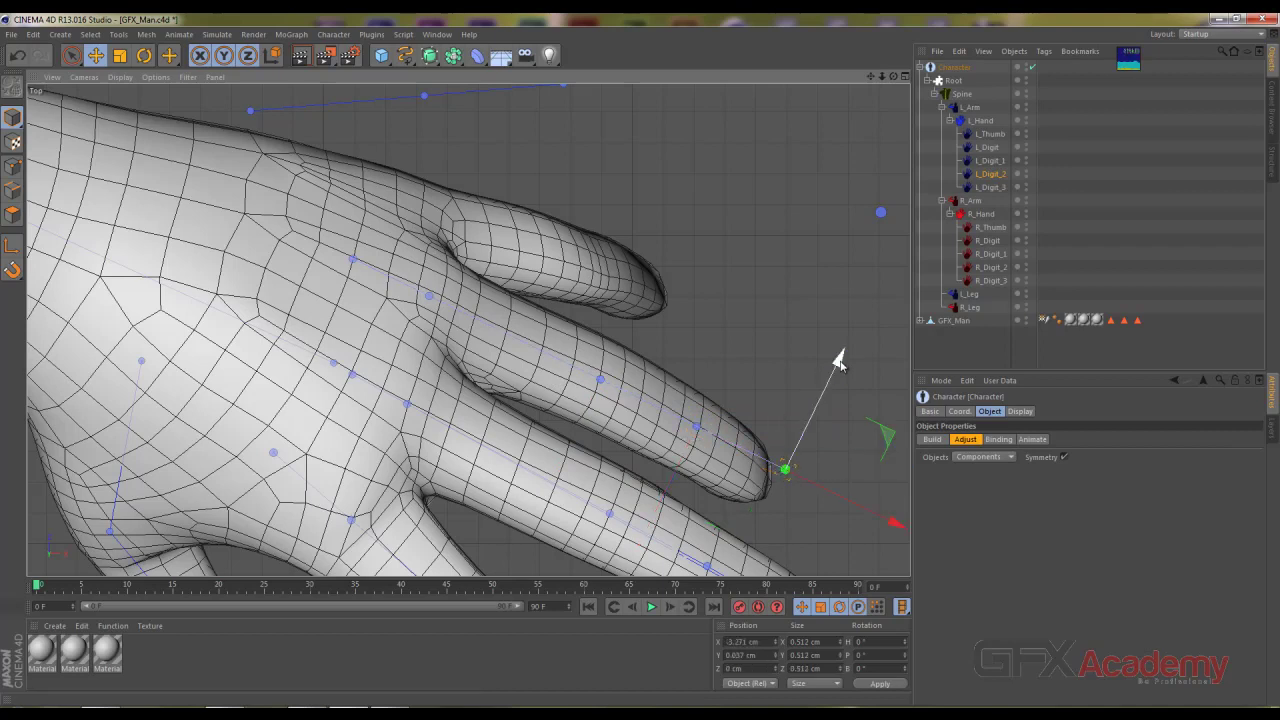
pyautogui.moveTo(840, 362)
pyautogui.mouseDown()
pyautogui.moveTo(837, 378)
pyautogui.moveTo(786, 380)
pyautogui.mouseUp()
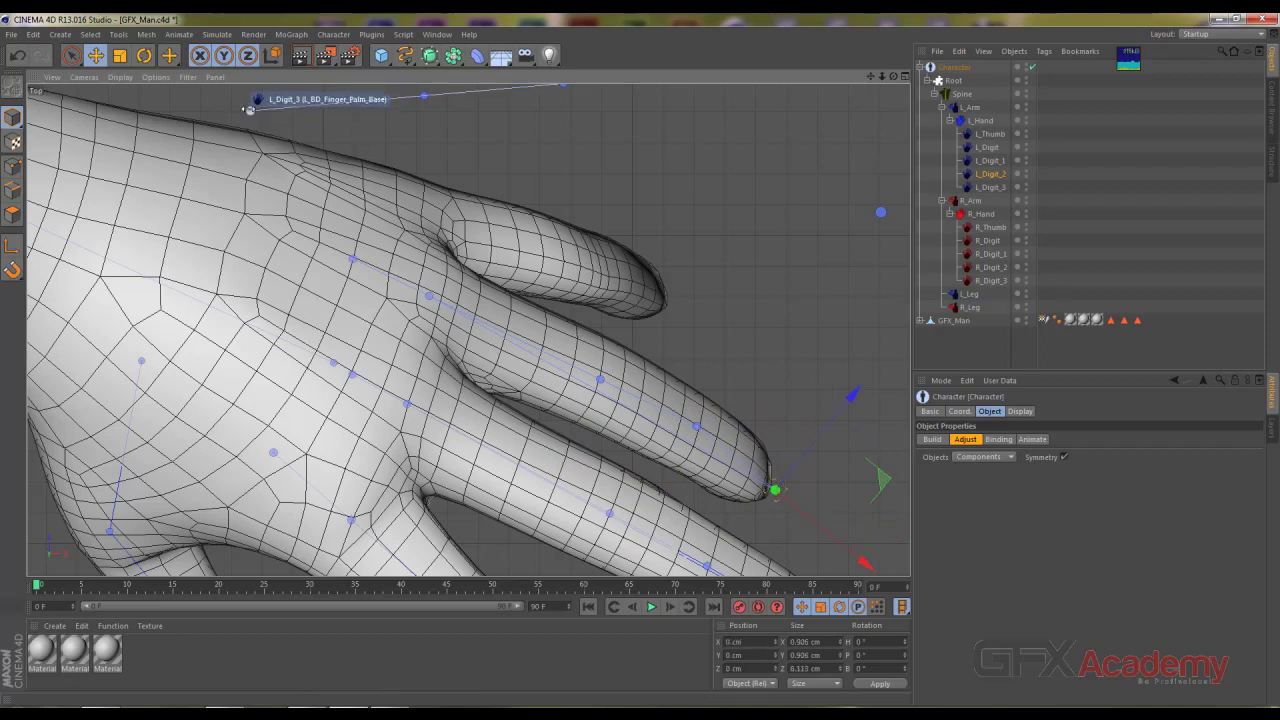
# Step: Move the L_Digit_3 base joint into the hand and rotate the chain about 20° downward
pyautogui.click(250, 109)
pyautogui.moveTo(337, 187); pyautogui.dragTo(366, 249)
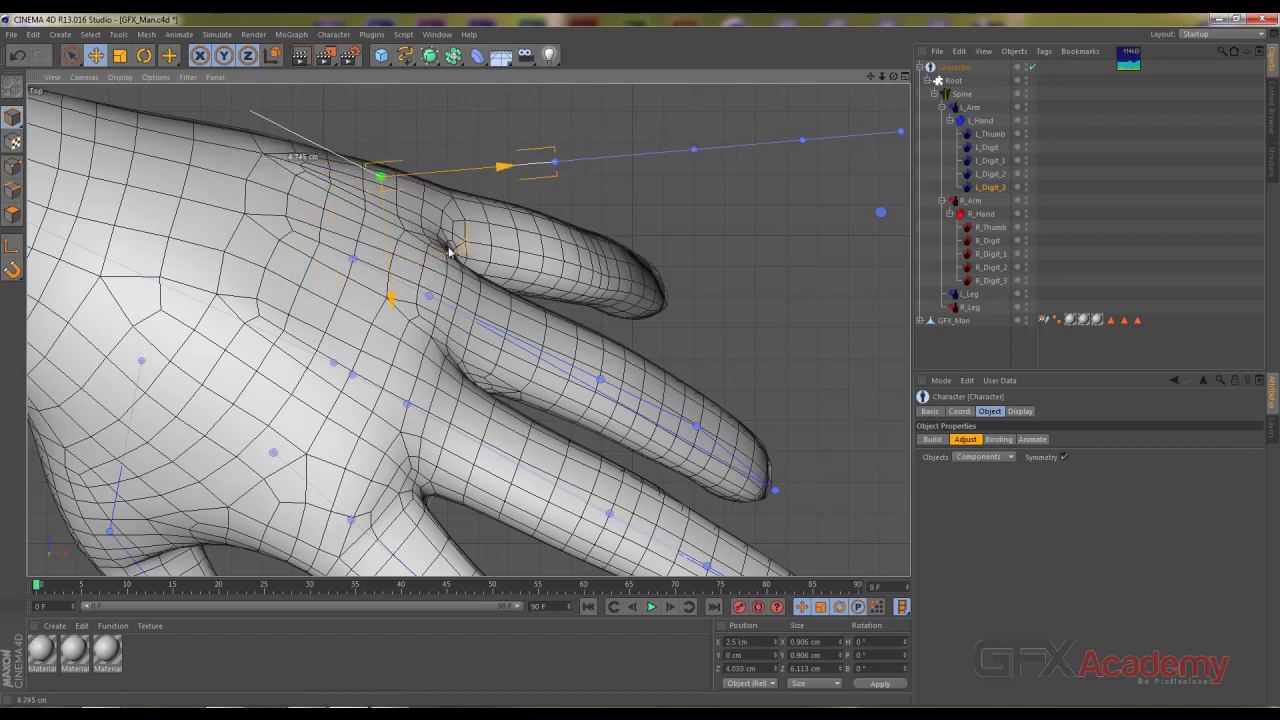
pyautogui.moveTo(366, 249)
pyautogui.mouseDown()
pyautogui.moveTo(413, 240)
pyautogui.moveTo(366, 251)
pyautogui.mouseUp()
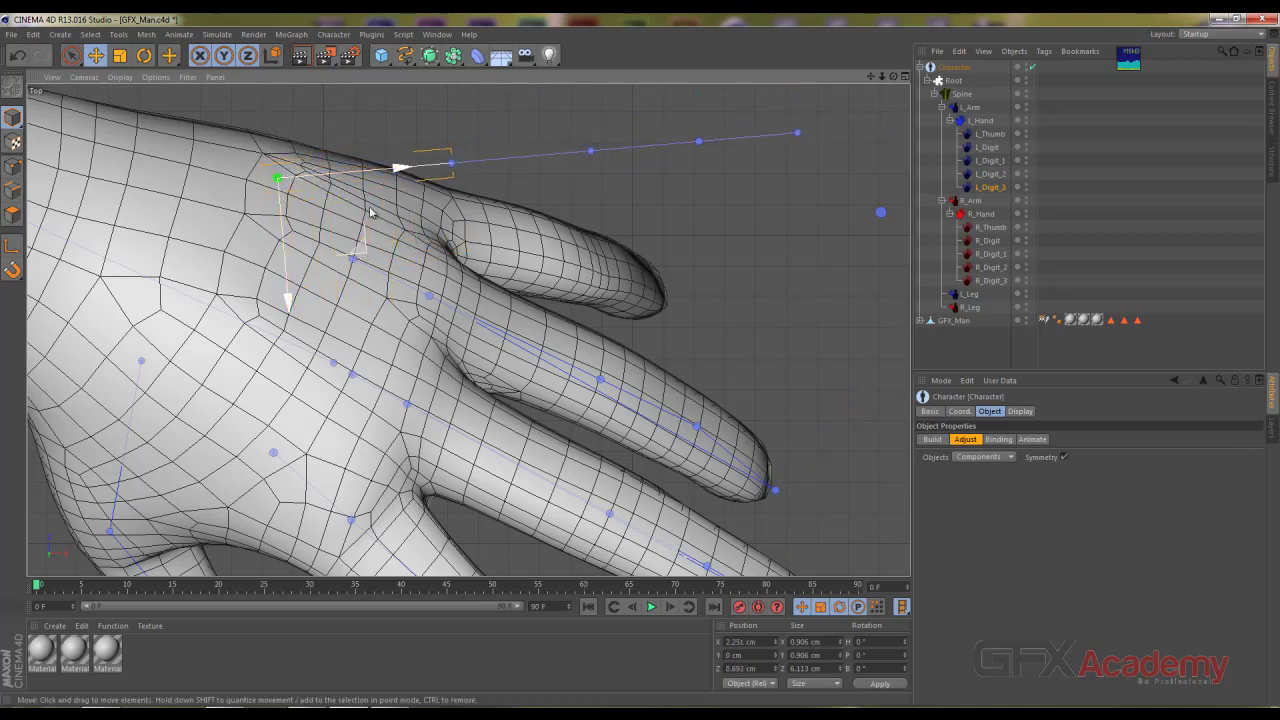
pyautogui.click(144, 56)
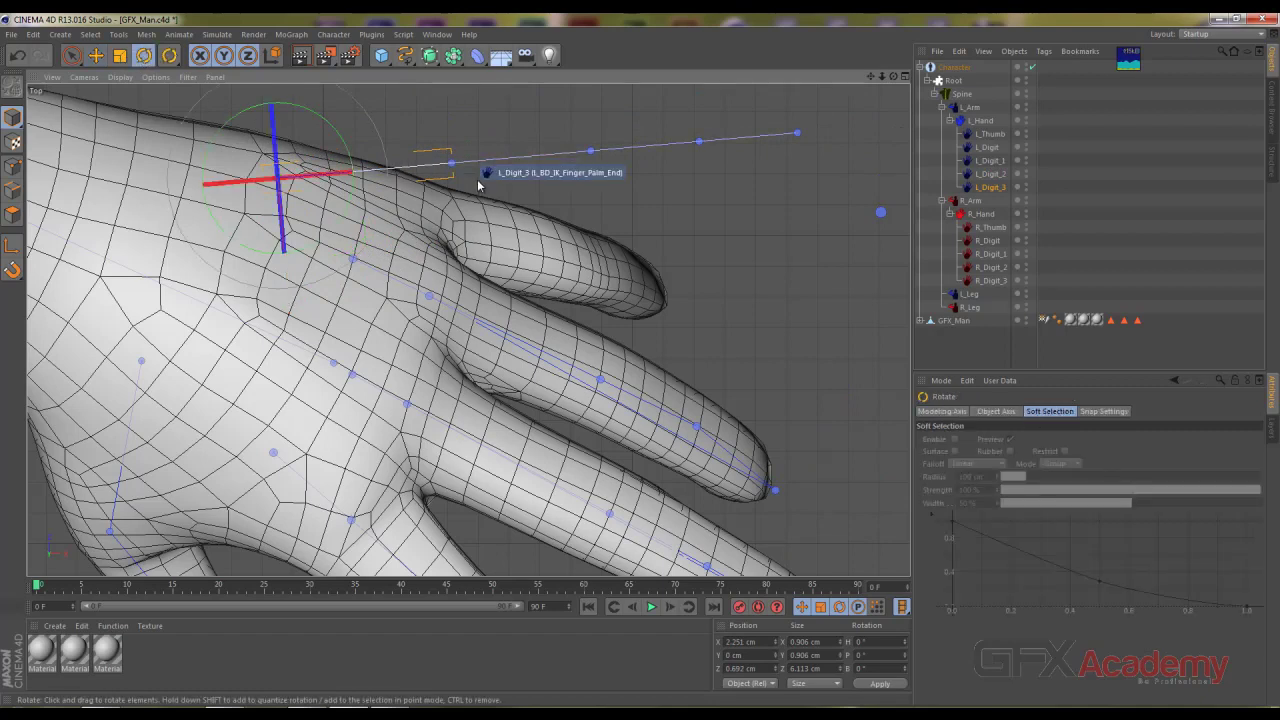
pyautogui.moveTo(322, 112)
pyautogui.mouseDown()
pyautogui.moveTo(340, 150)
pyautogui.moveTo(337, 140)
pyautogui.mouseUp()
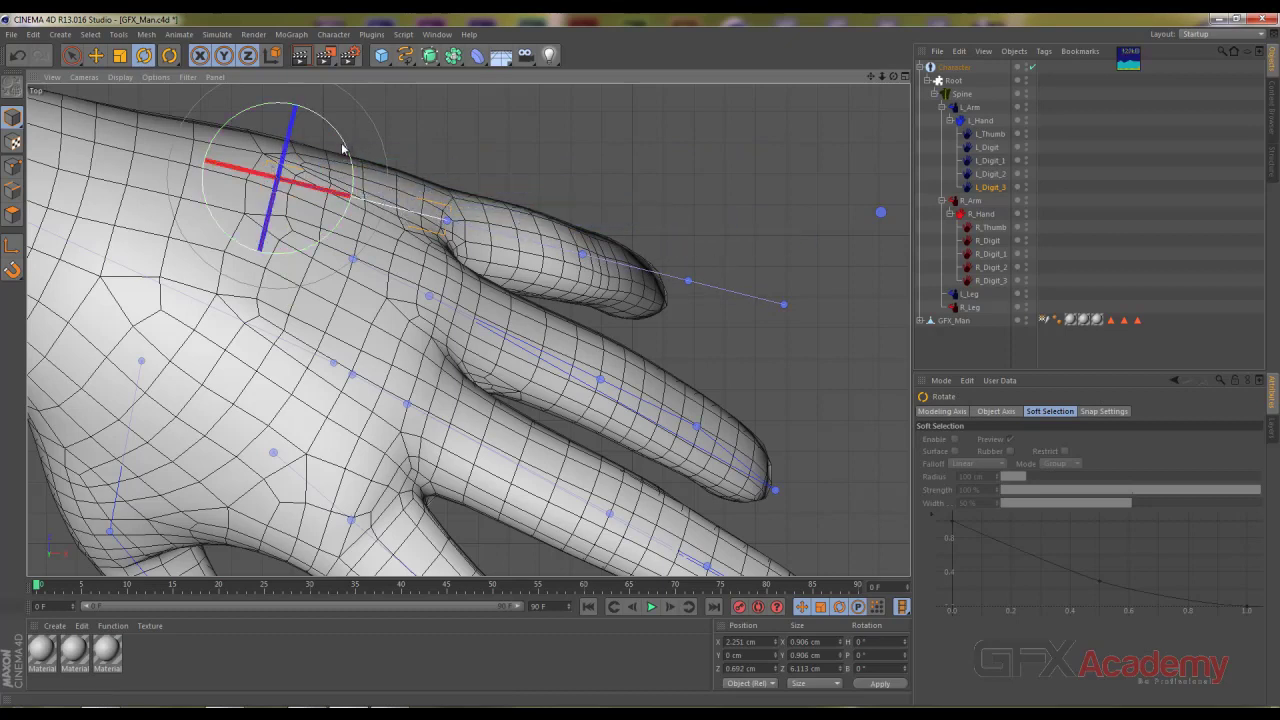
pyautogui.moveTo(348, 146); pyautogui.dragTo(344, 150)
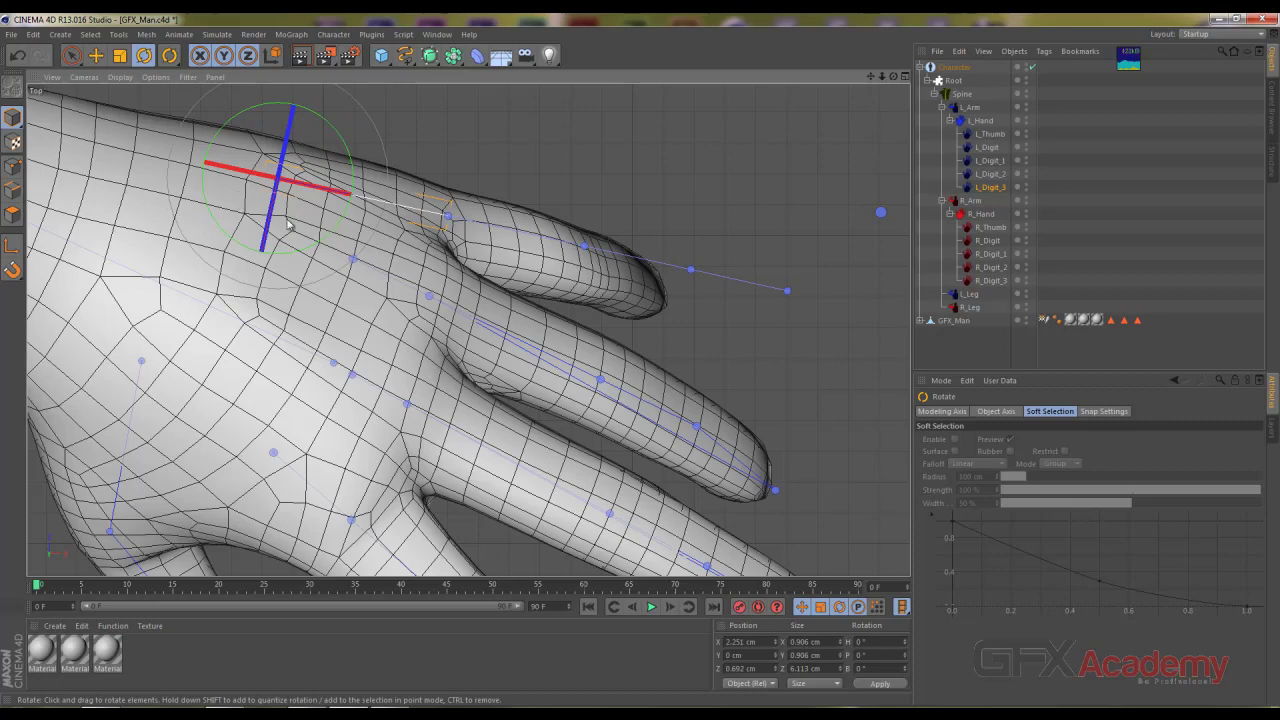
pyautogui.keyDown('alt'); pyautogui.moveTo(288, 224); pyautogui.dragTo(388, 230, button='middle'); pyautogui.keyUp('alt')
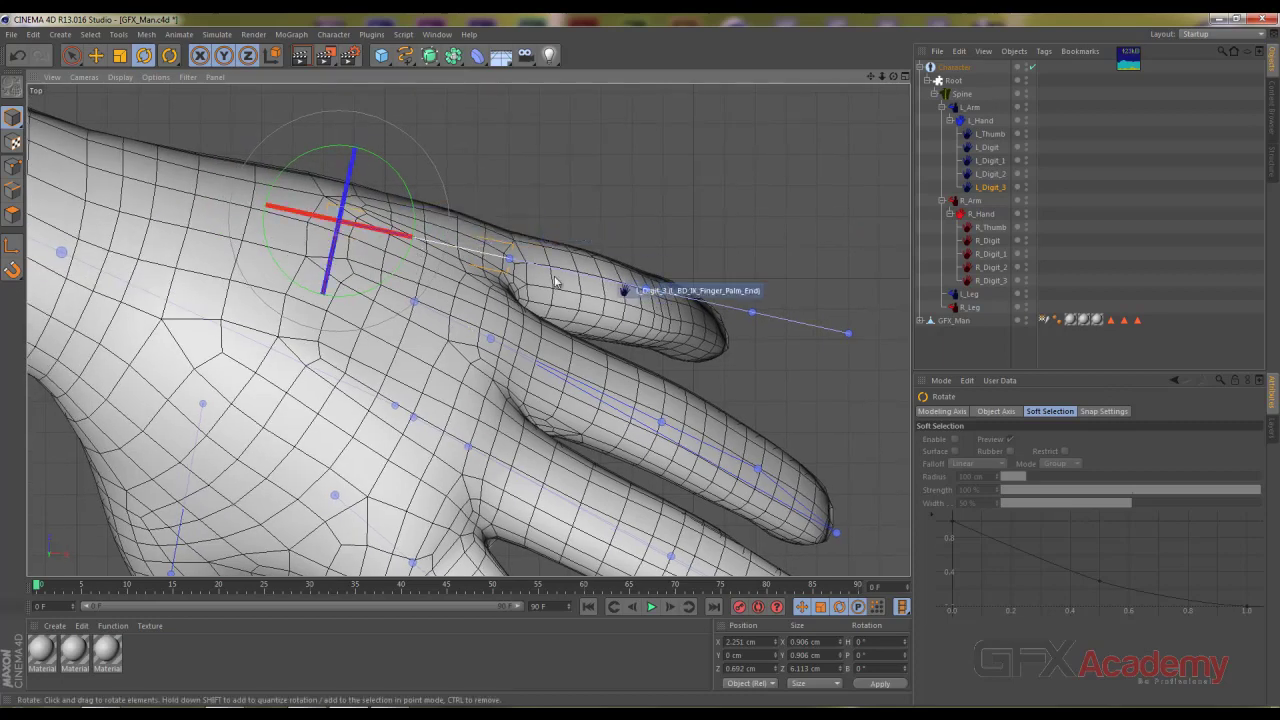
# Step: Fit the L_Digit_3 joints inside the finger, end joint at the tip, then switch to Perspective
pyautogui.click(97, 57)
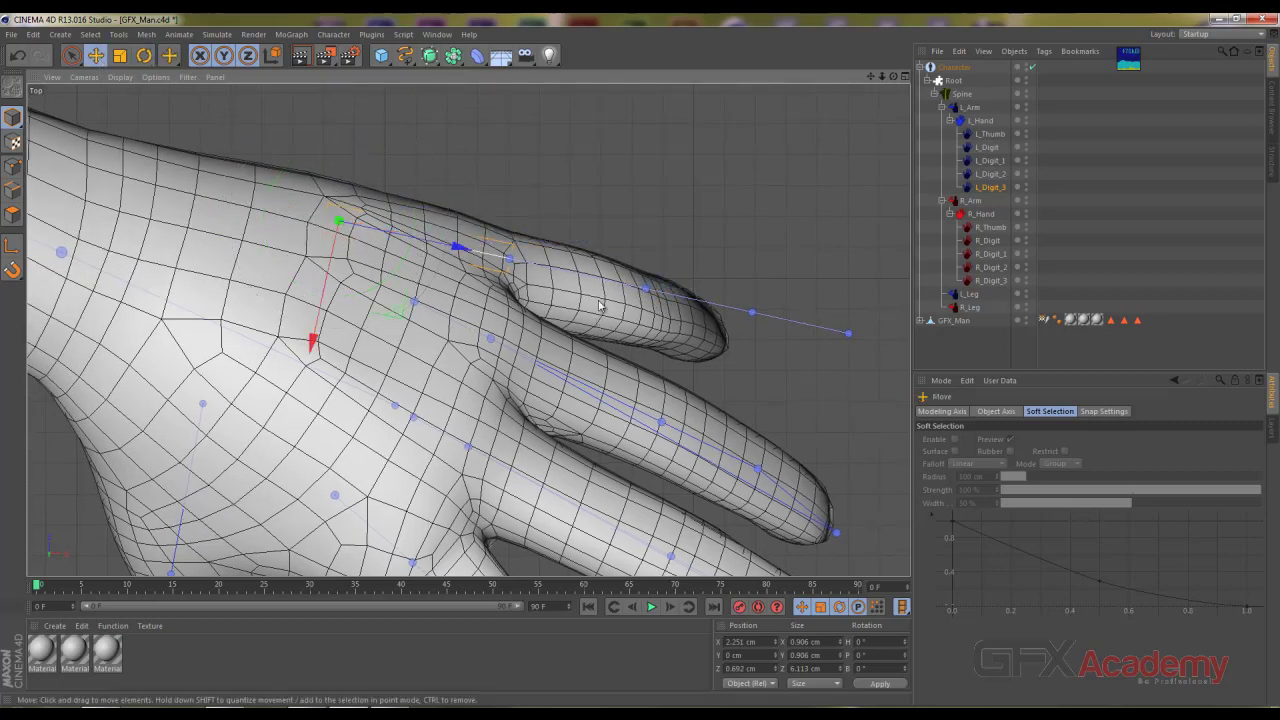
pyautogui.click(512, 259)
pyautogui.moveTo(607, 290); pyautogui.dragTo(614, 283)
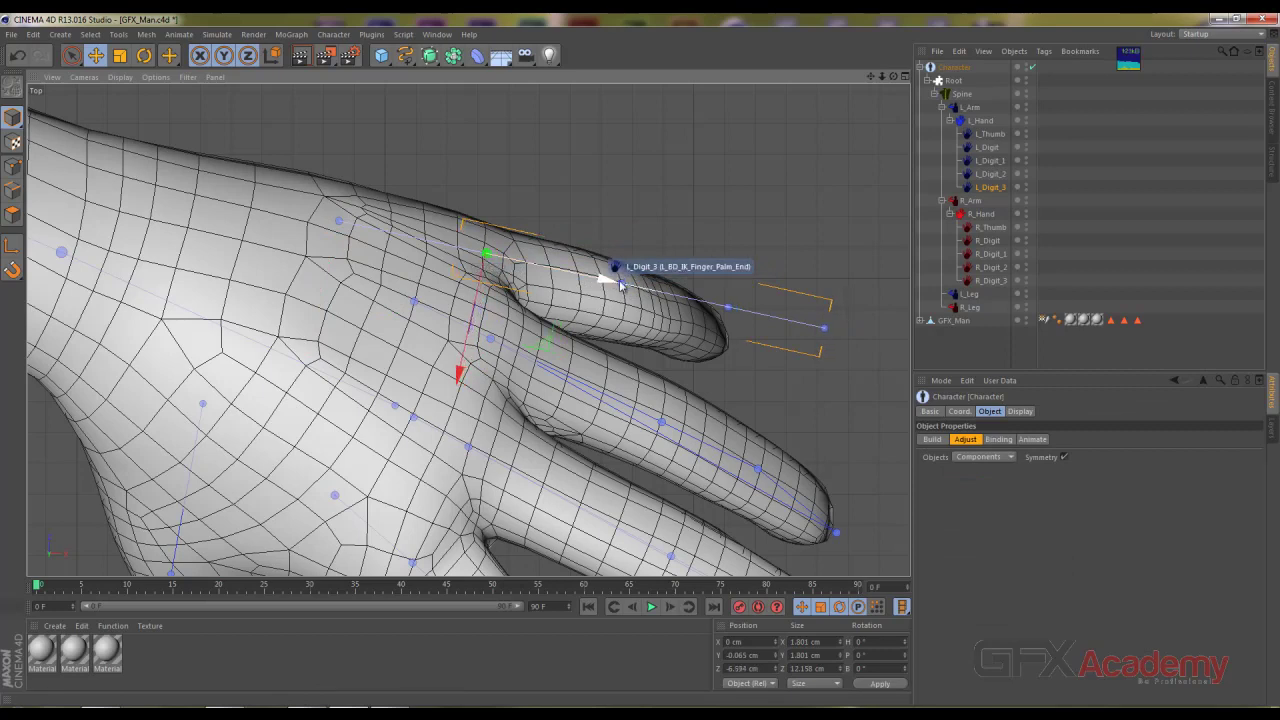
pyautogui.moveTo(607, 281); pyautogui.dragTo(618, 286)
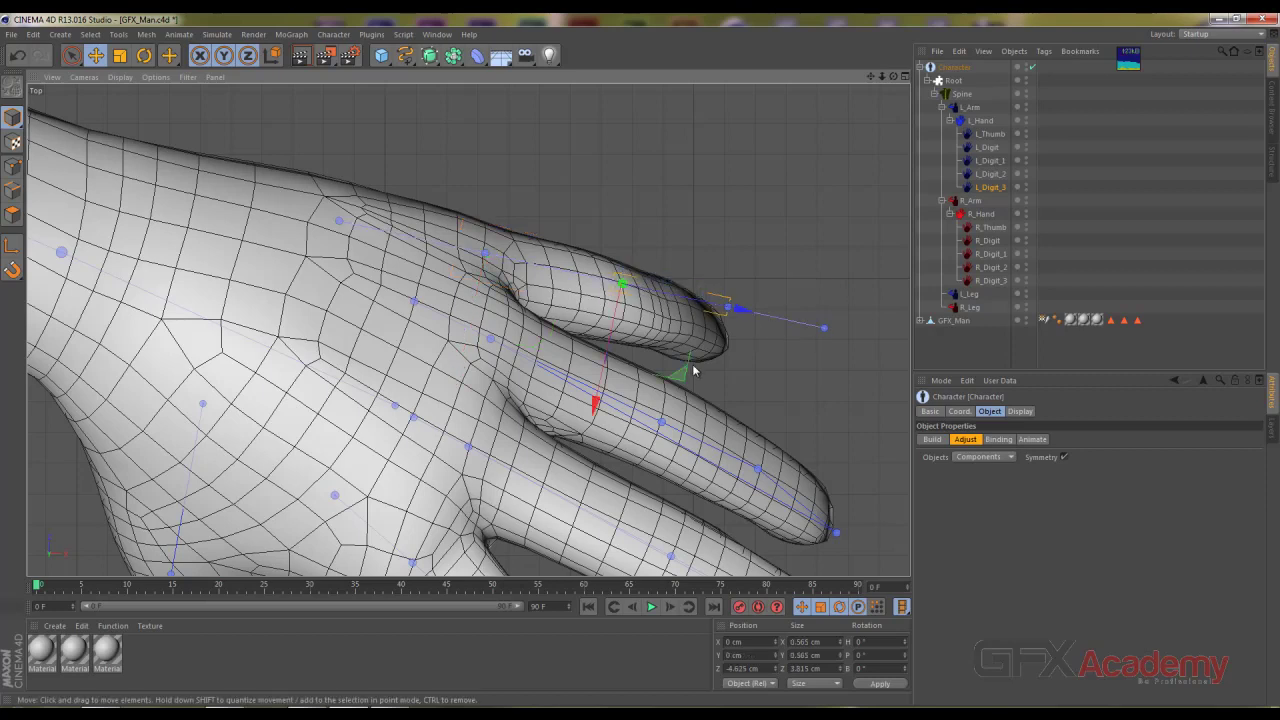
pyautogui.moveTo(690, 372); pyautogui.dragTo(677, 393)
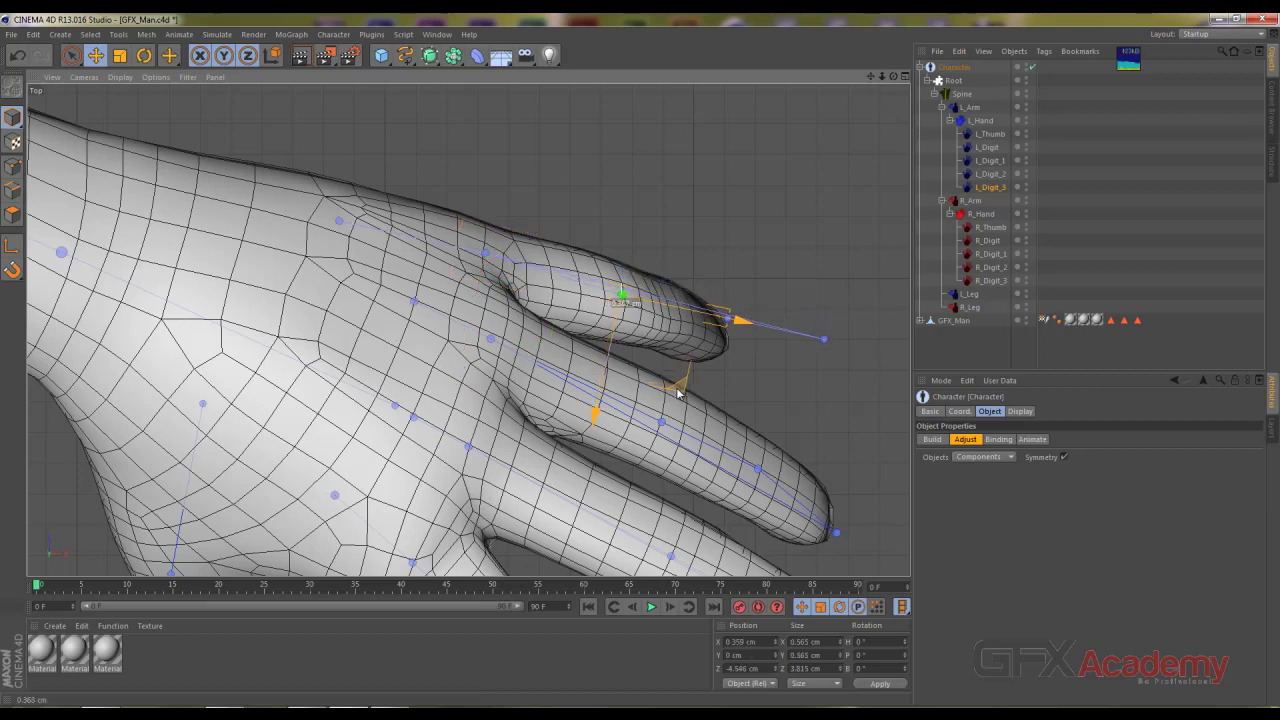
pyautogui.click(725, 317)
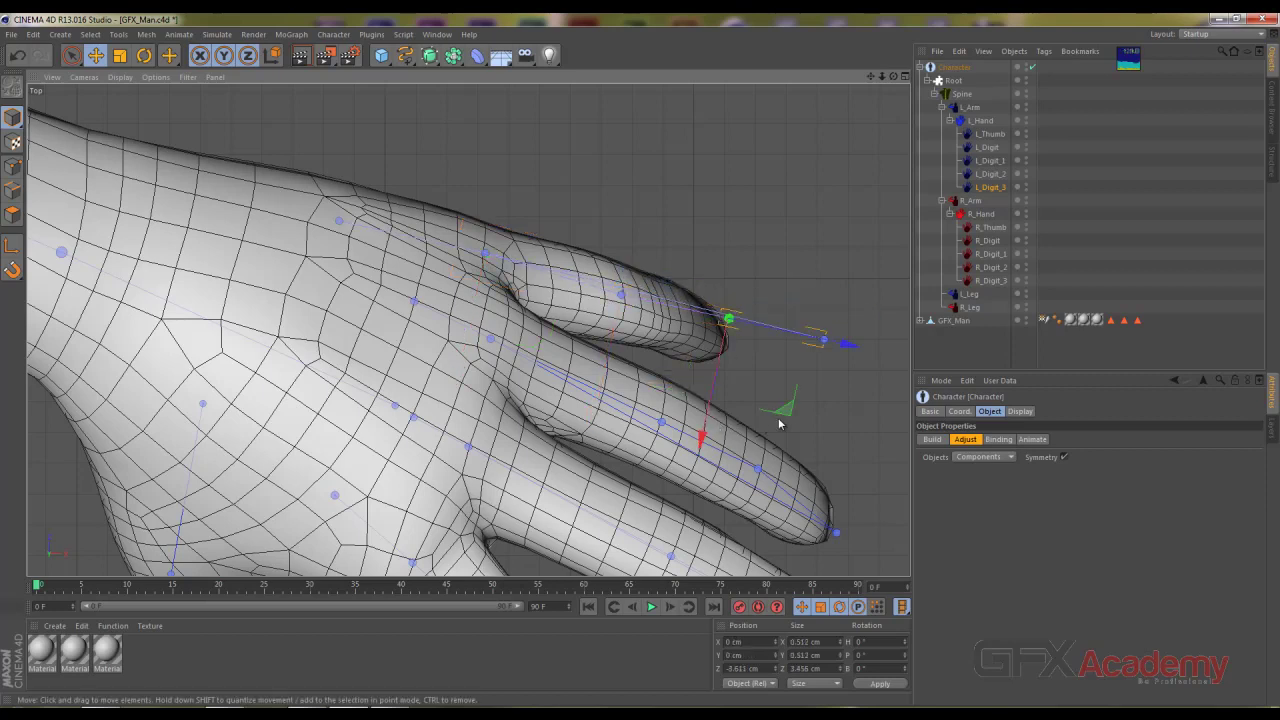
pyautogui.moveTo(779, 424)
pyautogui.mouseDown()
pyautogui.moveTo(742, 413)
pyautogui.moveTo(779, 388)
pyautogui.mouseUp()
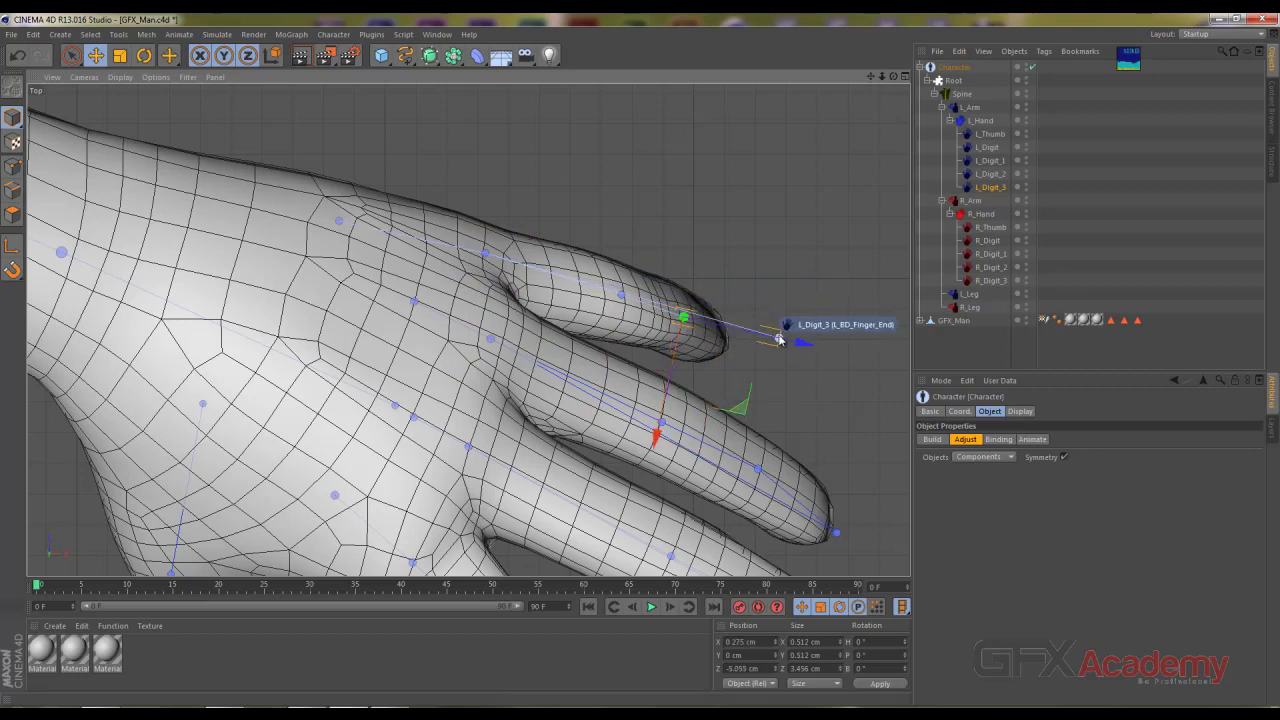
pyautogui.moveTo(875, 286)
pyautogui.mouseDown()
pyautogui.moveTo(851, 280)
pyautogui.moveTo(825, 296)
pyautogui.mouseUp()
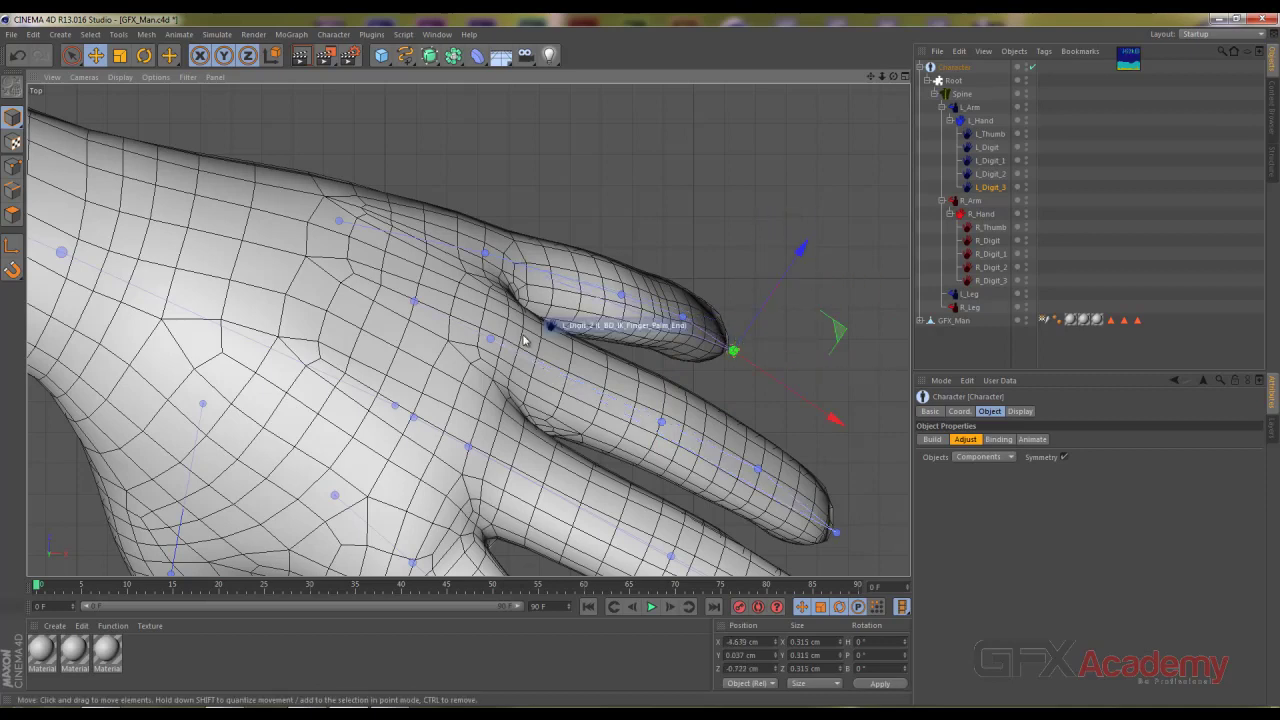
pyautogui.press('F1')
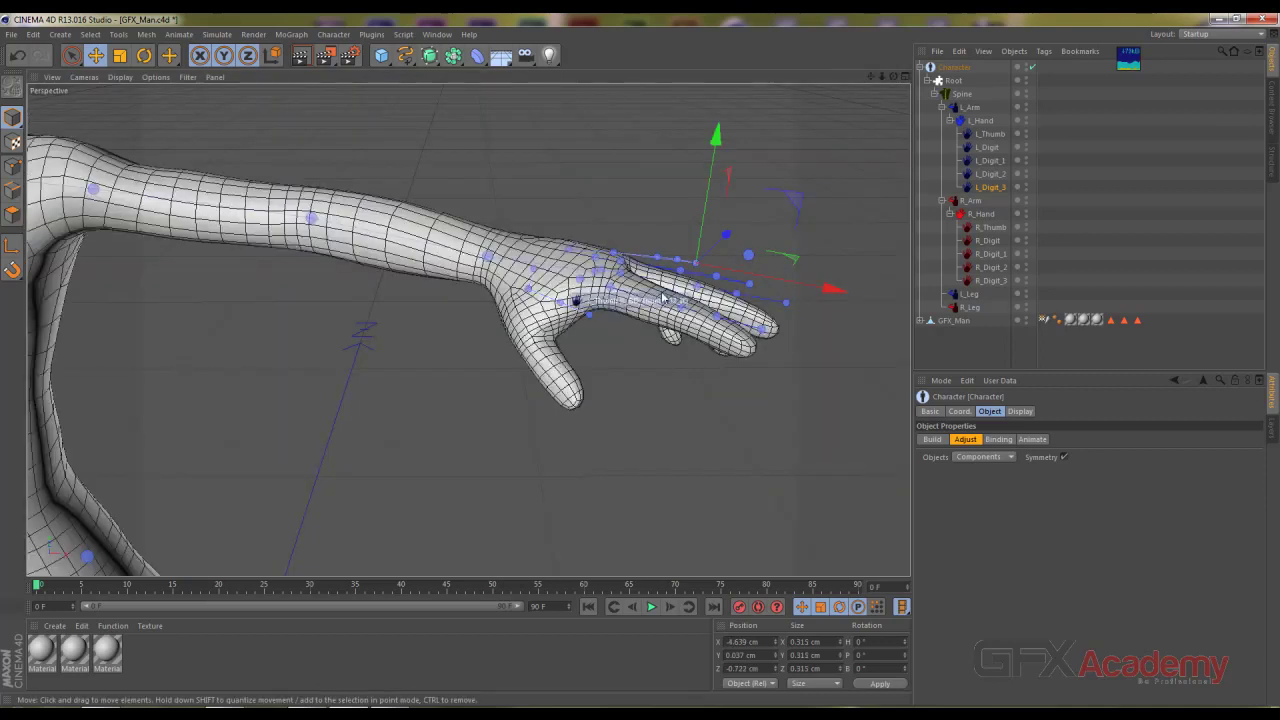
# Step: Select the L_Thumb joint and nudge the nearby L_Digit joint slightly upward
pyautogui.moveTo(626, 380)
pyautogui.keyDown('alt'); pyautogui.mouseDown()
pyautogui.moveTo(104, 314)
pyautogui.moveTo(172, 326)
pyautogui.mouseUp(); pyautogui.keyUp('alt')
pyautogui.moveTo(625, 362)
pyautogui.keyDown('alt'); pyautogui.mouseDown()
pyautogui.moveTo(774, 360)
pyautogui.moveTo(766, 320)
pyautogui.moveTo(655, 385)
pyautogui.mouseUp(); pyautogui.keyUp('alt')
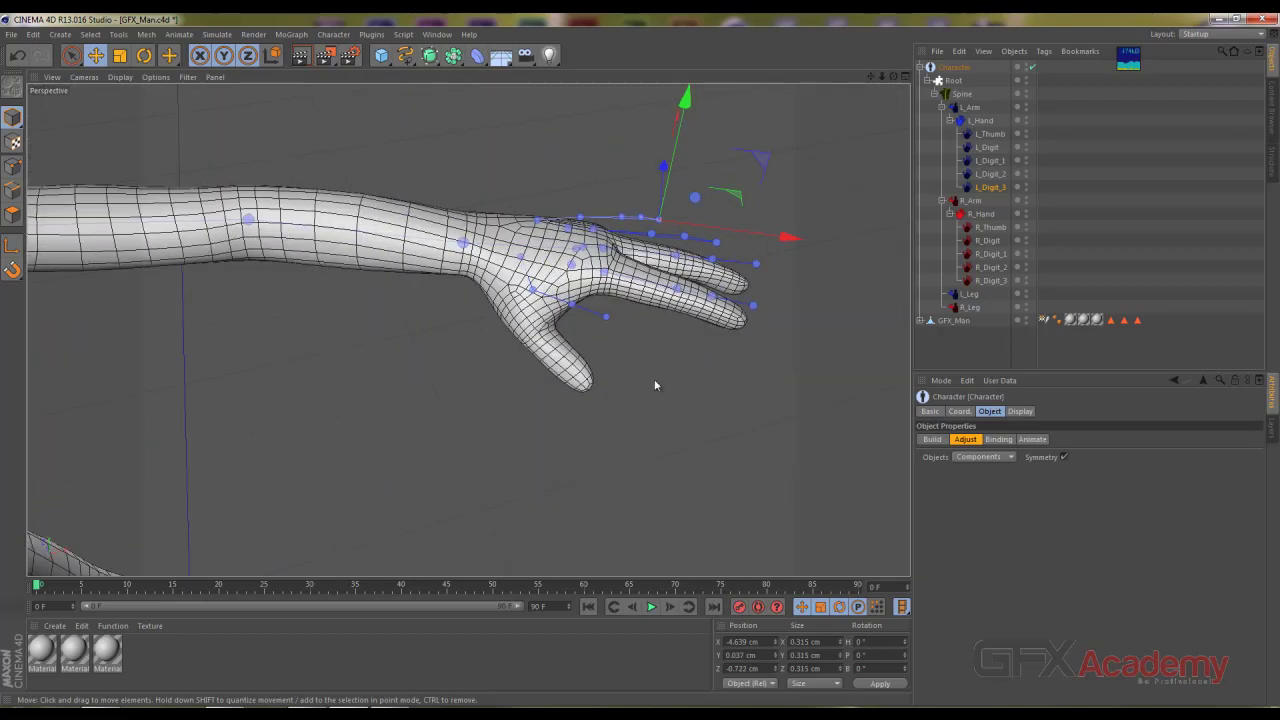
pyautogui.click(532, 290)
pyautogui.moveTo(435, 385)
pyautogui.keyDown('alt'); pyautogui.mouseDown()
pyautogui.moveTo(544, 190)
pyautogui.moveTo(528, 203)
pyautogui.moveTo(560, 300)
pyautogui.mouseUp(); pyautogui.keyUp('alt')
pyautogui.scroll(3, 574, 331)
pyautogui.scroll(4, 574, 331)
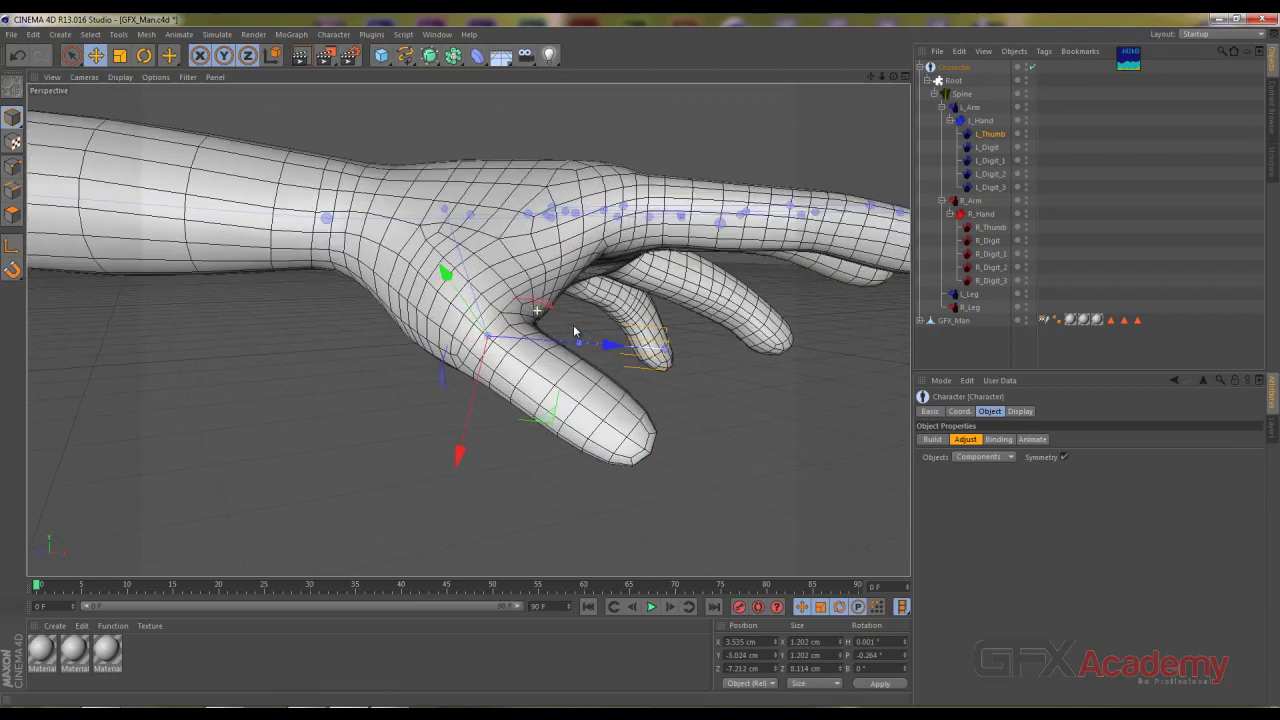
pyautogui.moveTo(452, 330)
pyautogui.keyDown('alt'); pyautogui.mouseDown()
pyautogui.moveTo(700, 271)
pyautogui.moveTo(498, 287)
pyautogui.moveTo(492, 256)
pyautogui.mouseUp(); pyautogui.keyUp('alt')
pyautogui.moveTo(563, 363)
pyautogui.keyDown('alt'); pyautogui.mouseDown()
pyautogui.moveTo(400, 375)
pyautogui.moveTo(229, 363)
pyautogui.moveTo(177, 401)
pyautogui.moveTo(468, 384)
pyautogui.mouseUp(); pyautogui.keyUp('alt')
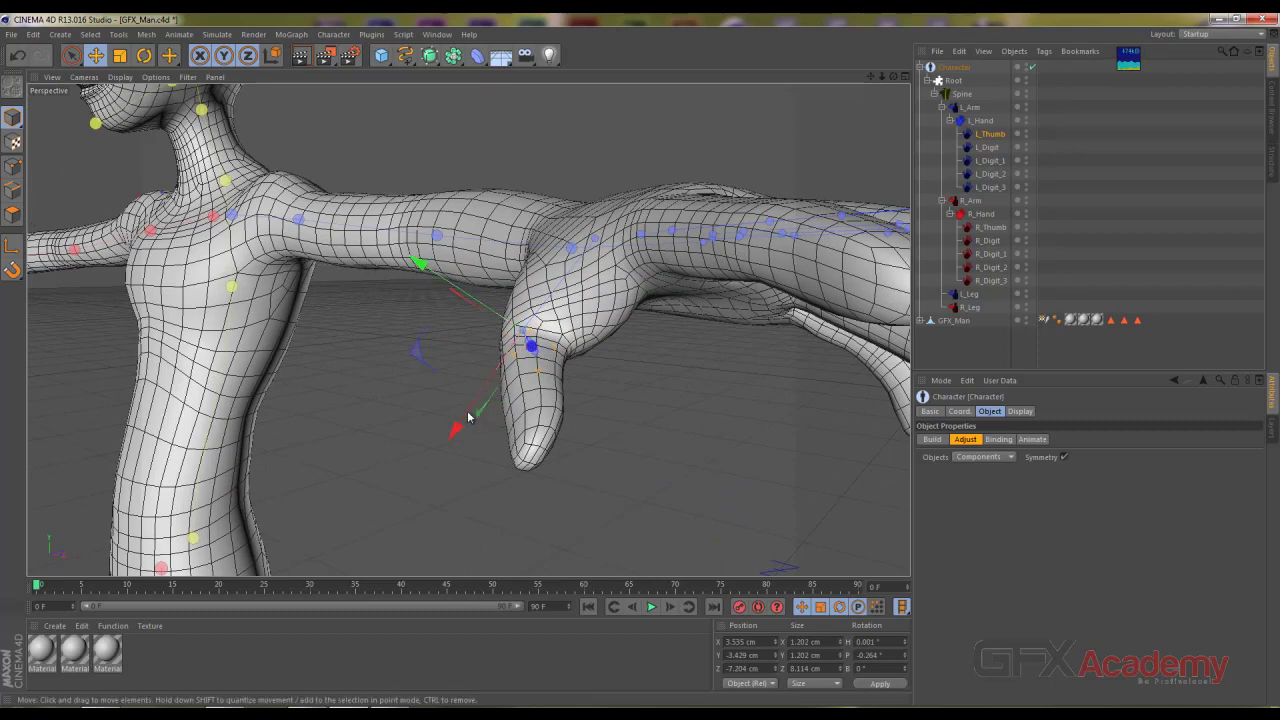
pyautogui.moveTo(468, 418)
pyautogui.keyDown('alt'); pyautogui.mouseDown()
pyautogui.moveTo(658, 387)
pyautogui.moveTo(486, 375)
pyautogui.mouseUp(); pyautogui.keyUp('alt')
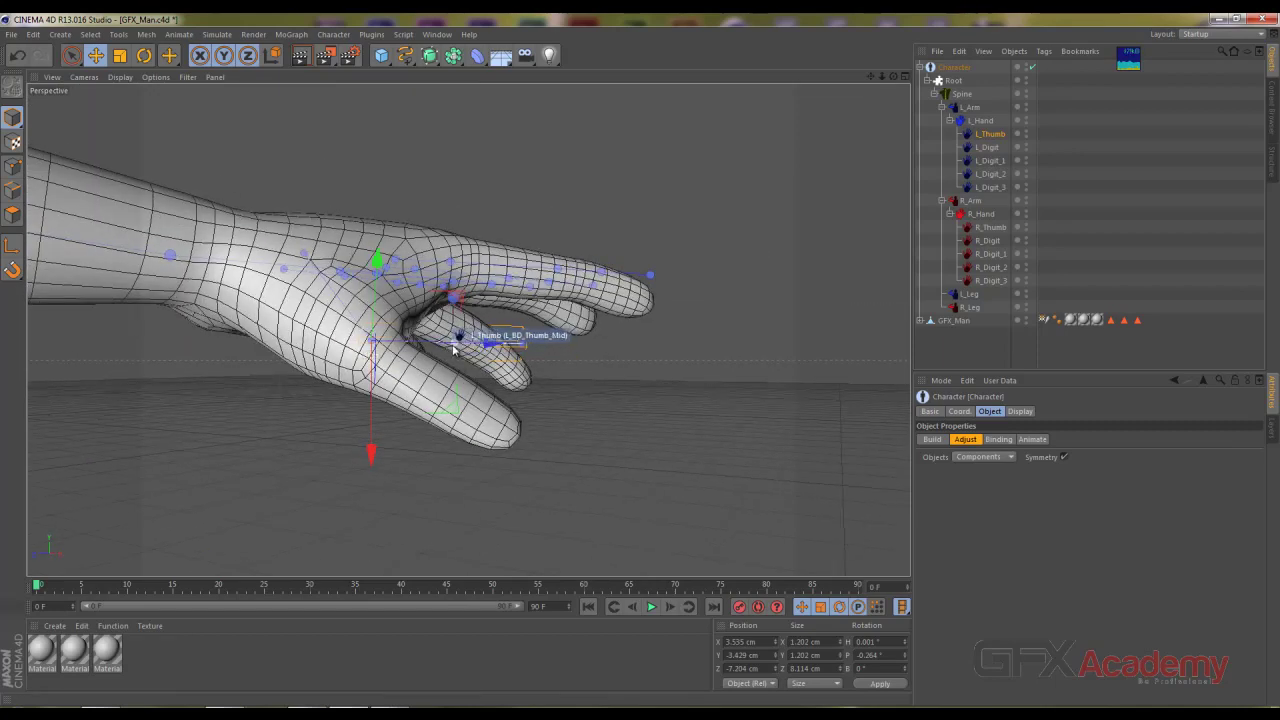
# Step: Lower the thumb controller by about 1.5 cm
pyautogui.click(454, 348)
pyautogui.moveTo(462, 216); pyautogui.dragTo(462, 255)
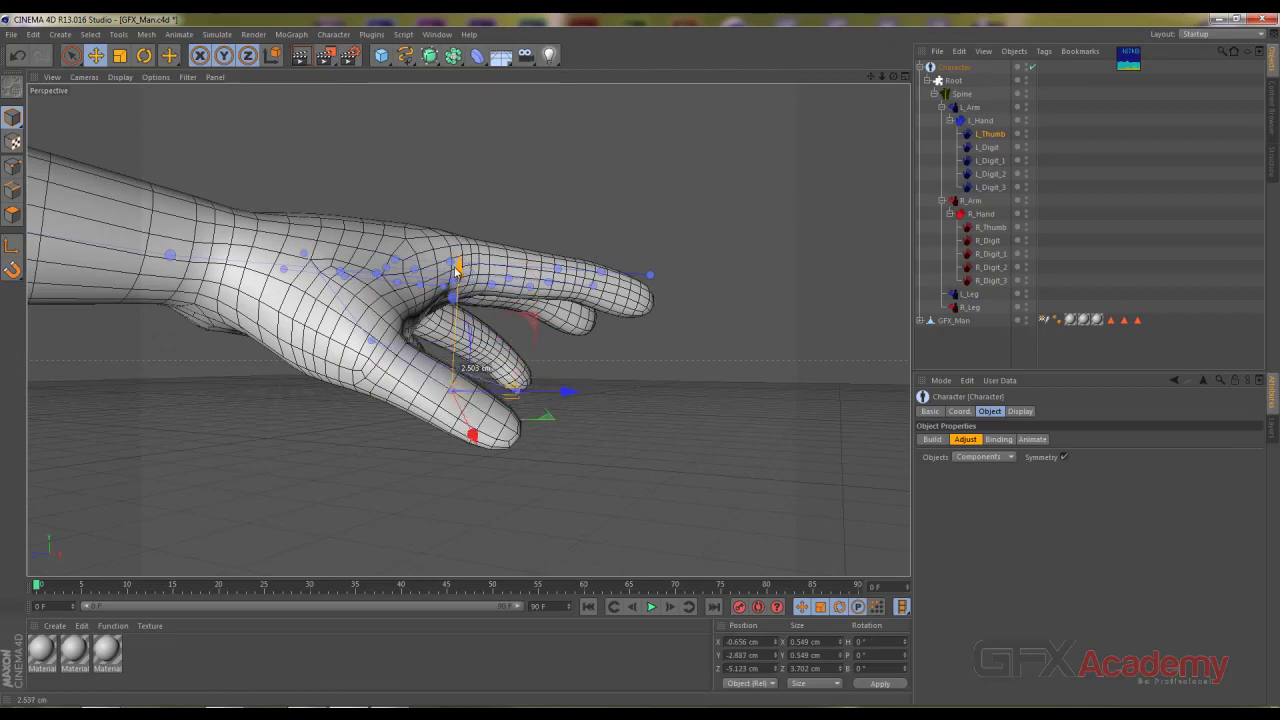
pyautogui.moveTo(456, 268)
pyautogui.keyDown('alt'); pyautogui.mouseDown()
pyautogui.moveTo(338, 404)
pyautogui.moveTo(235, 406)
pyautogui.mouseUp(); pyautogui.keyUp('alt')
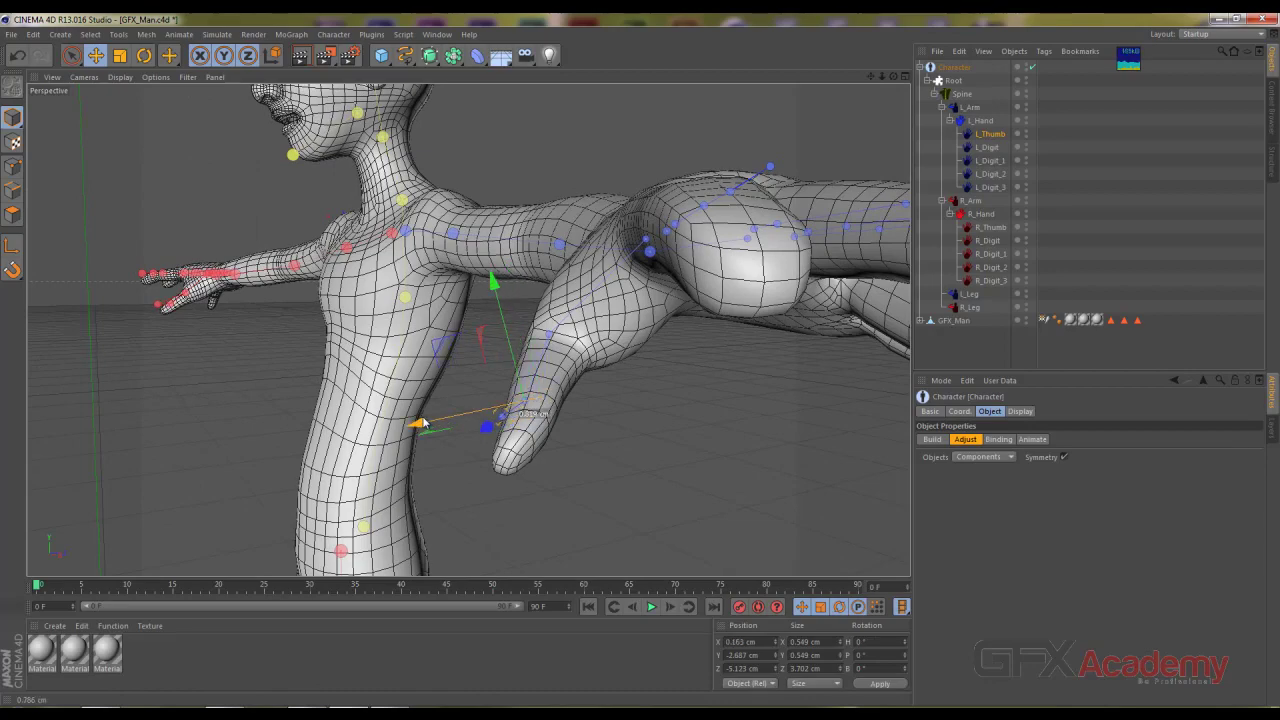
pyautogui.moveTo(449, 430)
pyautogui.keyDown('alt'); pyautogui.mouseDown()
pyautogui.moveTo(700, 431)
pyautogui.moveTo(487, 486)
pyautogui.moveTo(364, 398)
pyautogui.moveTo(351, 312)
pyautogui.moveTo(432, 352)
pyautogui.mouseUp(); pyautogui.keyUp('alt')
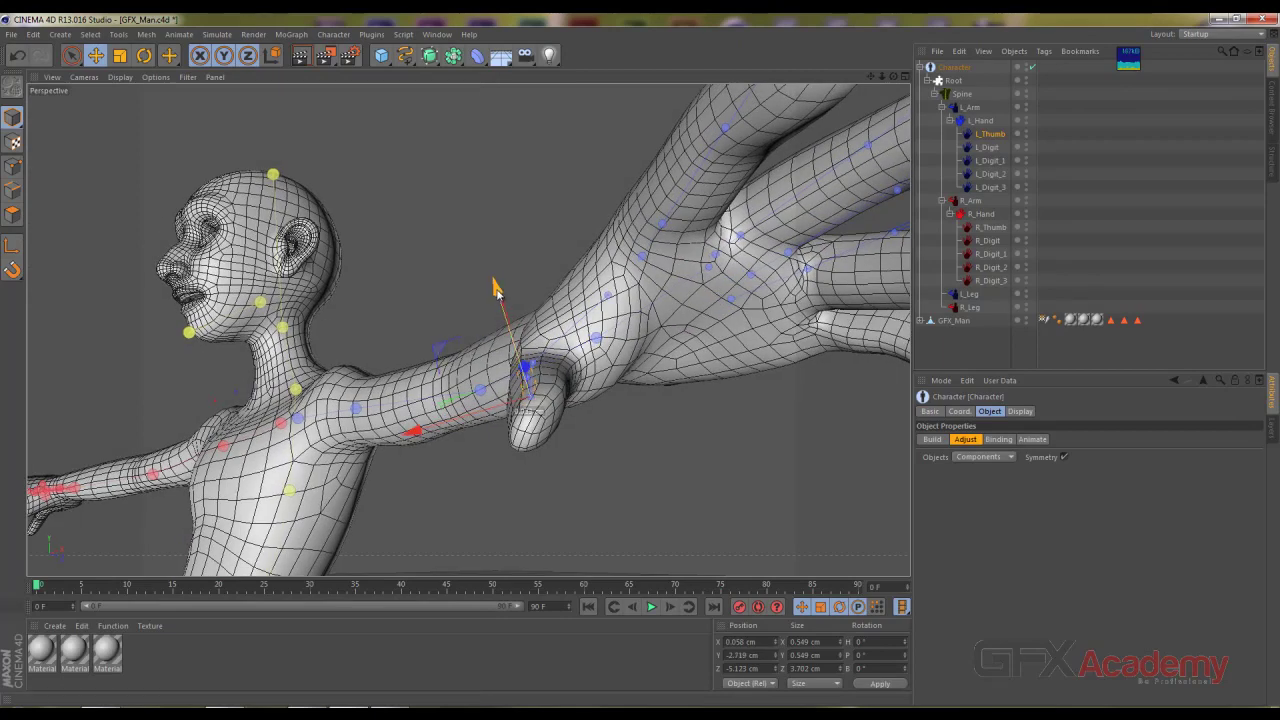
pyautogui.moveTo(497, 293)
pyautogui.keyDown('alt'); pyautogui.mouseDown()
pyautogui.moveTo(620, 441)
pyautogui.moveTo(654, 417)
pyautogui.moveTo(600, 431)
pyautogui.mouseUp(); pyautogui.keyUp('alt')
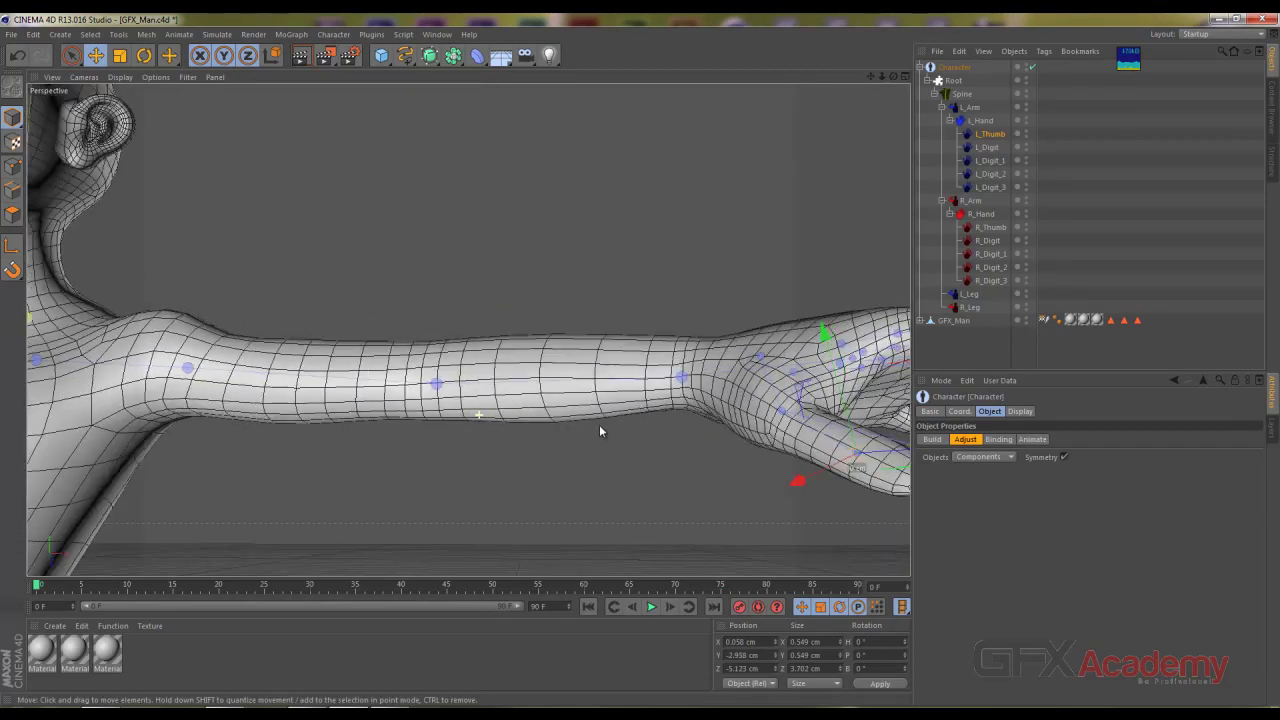
pyautogui.moveTo(780, 457)
pyautogui.keyDown('alt'); pyautogui.mouseDown()
pyautogui.moveTo(471, 391)
pyautogui.moveTo(493, 401)
pyautogui.moveTo(708, 186)
pyautogui.moveTo(626, 283)
pyautogui.moveTo(609, 366)
pyautogui.moveTo(634, 363)
pyautogui.moveTo(576, 355)
pyautogui.moveTo(562, 400)
pyautogui.moveTo(579, 425)
pyautogui.moveTo(691, 443)
pyautogui.moveTo(674, 371)
pyautogui.moveTo(607, 318)
pyautogui.mouseUp(); pyautogui.keyUp('alt')
# Step: Shift the thumb joint down toward the thumbtip inside the thumb mesh
pyautogui.moveTo(669, 371); pyautogui.dragTo(686, 404)
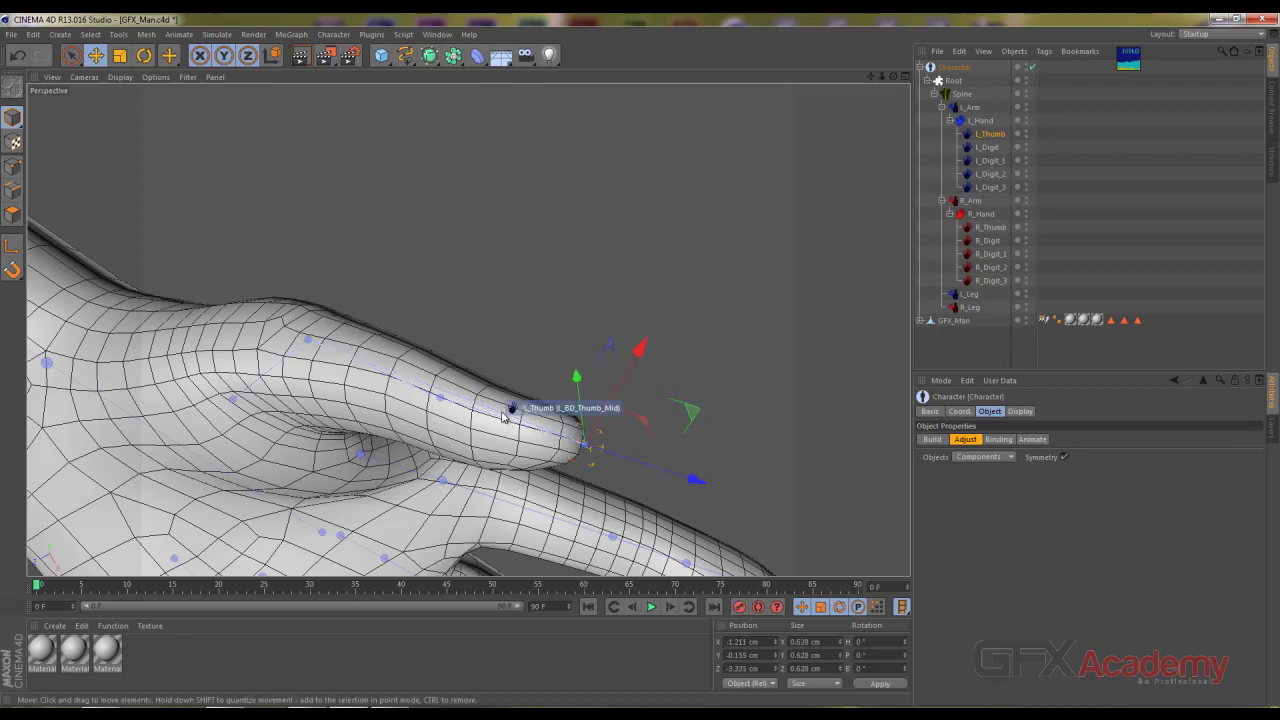
pyautogui.moveTo(446, 365)
pyautogui.keyDown('alt'); pyautogui.mouseDown()
pyautogui.moveTo(323, 540)
pyautogui.moveTo(482, 377)
pyautogui.moveTo(431, 413)
pyautogui.moveTo(703, 230)
pyautogui.mouseUp(); pyautogui.keyUp('alt')
pyautogui.moveTo(746, 158)
pyautogui.keyDown('alt'); pyautogui.mouseDown()
pyautogui.moveTo(682, 332)
pyautogui.moveTo(786, 341)
pyautogui.moveTo(766, 237)
pyautogui.mouseUp(); pyautogui.keyUp('alt')
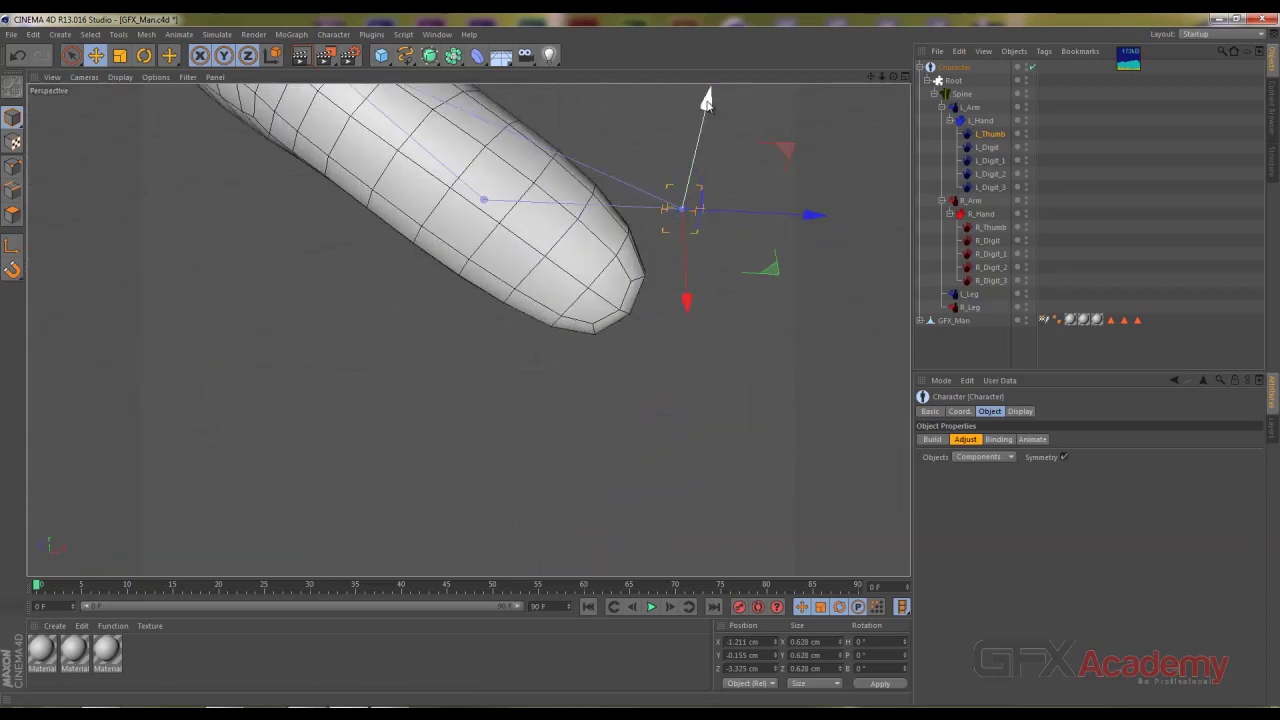
pyautogui.moveTo(710, 104); pyautogui.dragTo(680, 261)
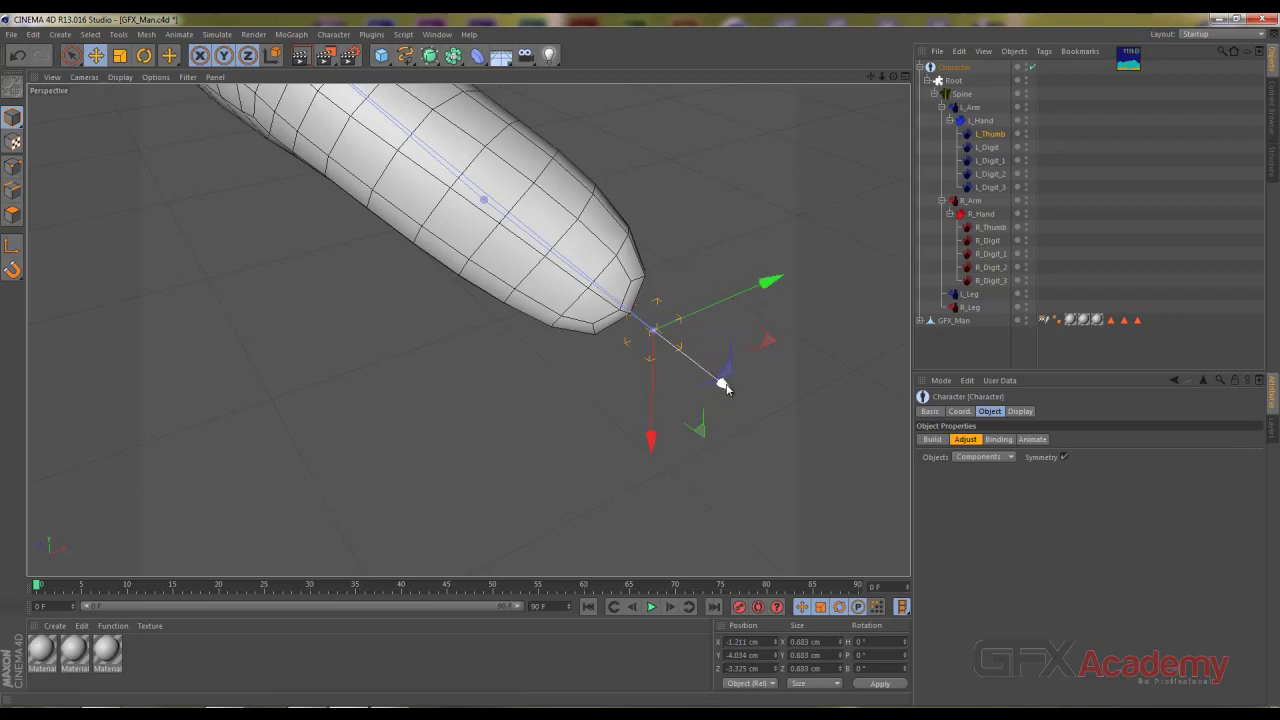
pyautogui.moveTo(723, 380); pyautogui.dragTo(707, 374)
# Step: Adjust the L_Thumb end joint sideways, up and down until it sits in the thumbtip
pyautogui.moveTo(592, 371)
pyautogui.keyDown('alt'); pyautogui.mouseDown()
pyautogui.moveTo(410, 238)
pyautogui.moveTo(331, 250)
pyautogui.moveTo(450, 350)
pyautogui.mouseUp(); pyautogui.keyUp('alt')
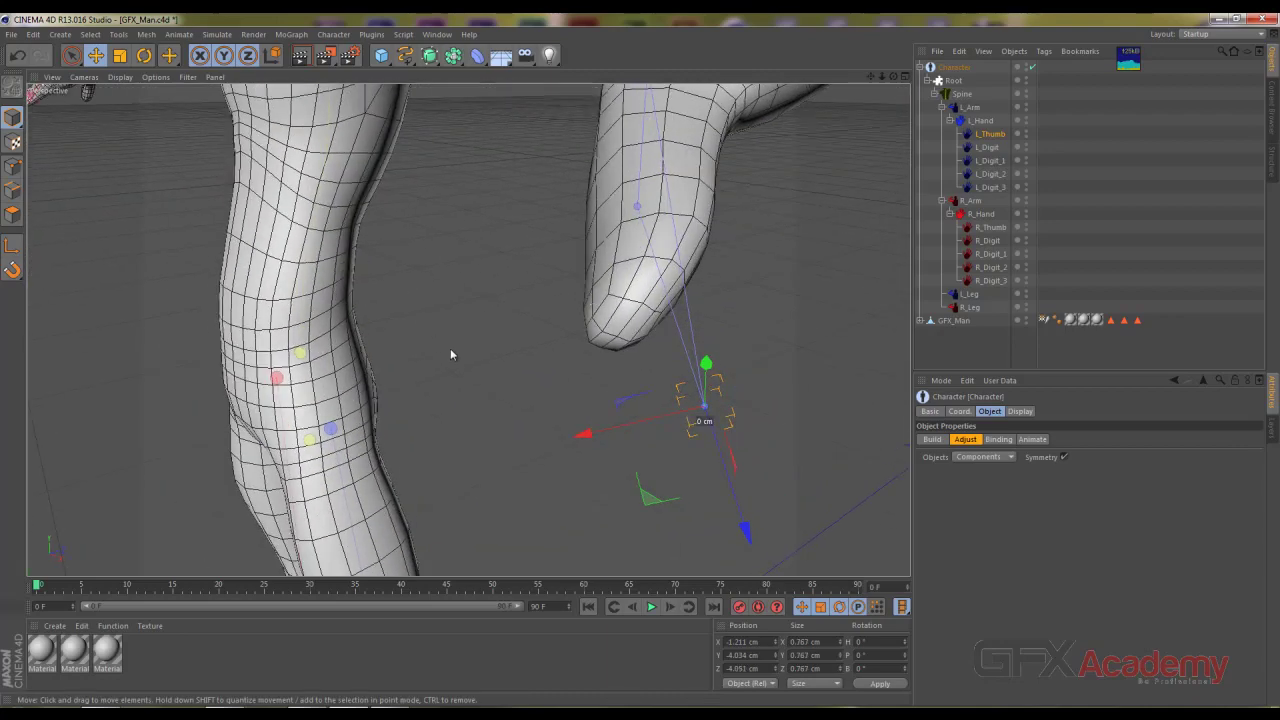
pyautogui.moveTo(655, 509)
pyautogui.mouseDown()
pyautogui.moveTo(543, 449)
pyautogui.moveTo(552, 415)
pyautogui.moveTo(678, 393)
pyautogui.moveTo(804, 392)
pyautogui.moveTo(806, 414)
pyautogui.moveTo(539, 293)
pyautogui.mouseUp()
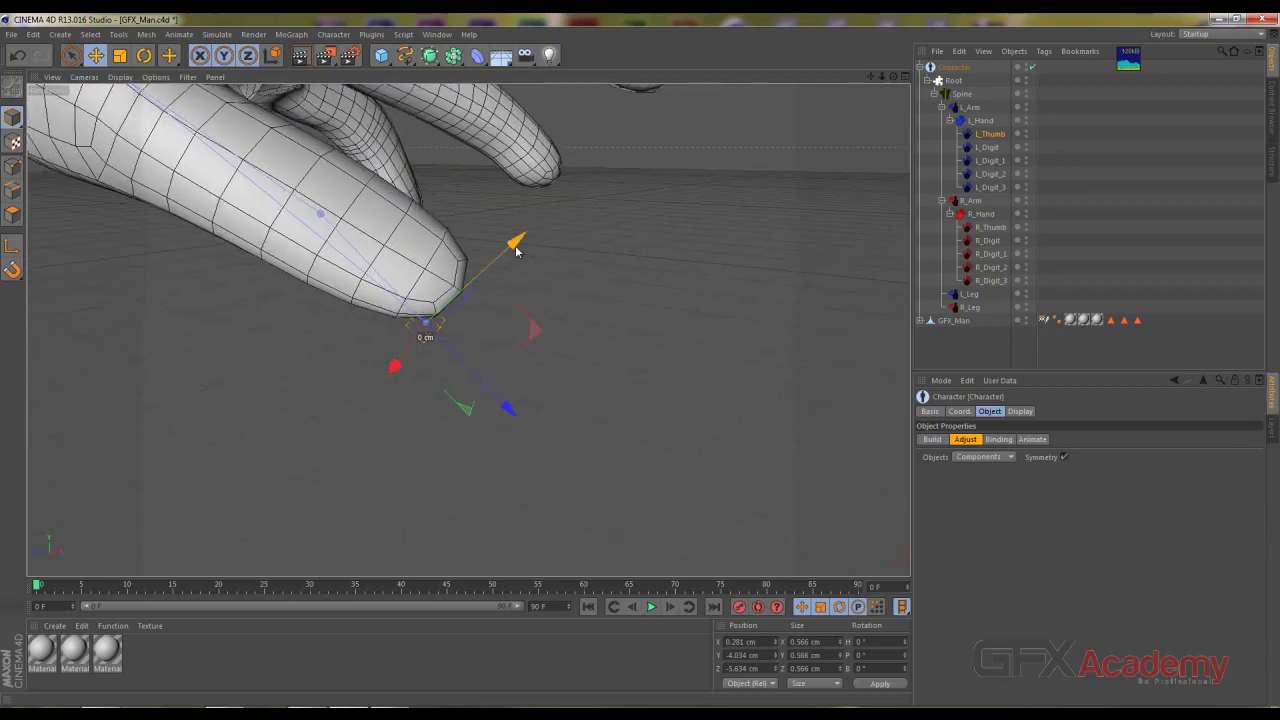
pyautogui.moveTo(516, 250); pyautogui.dragTo(553, 213)
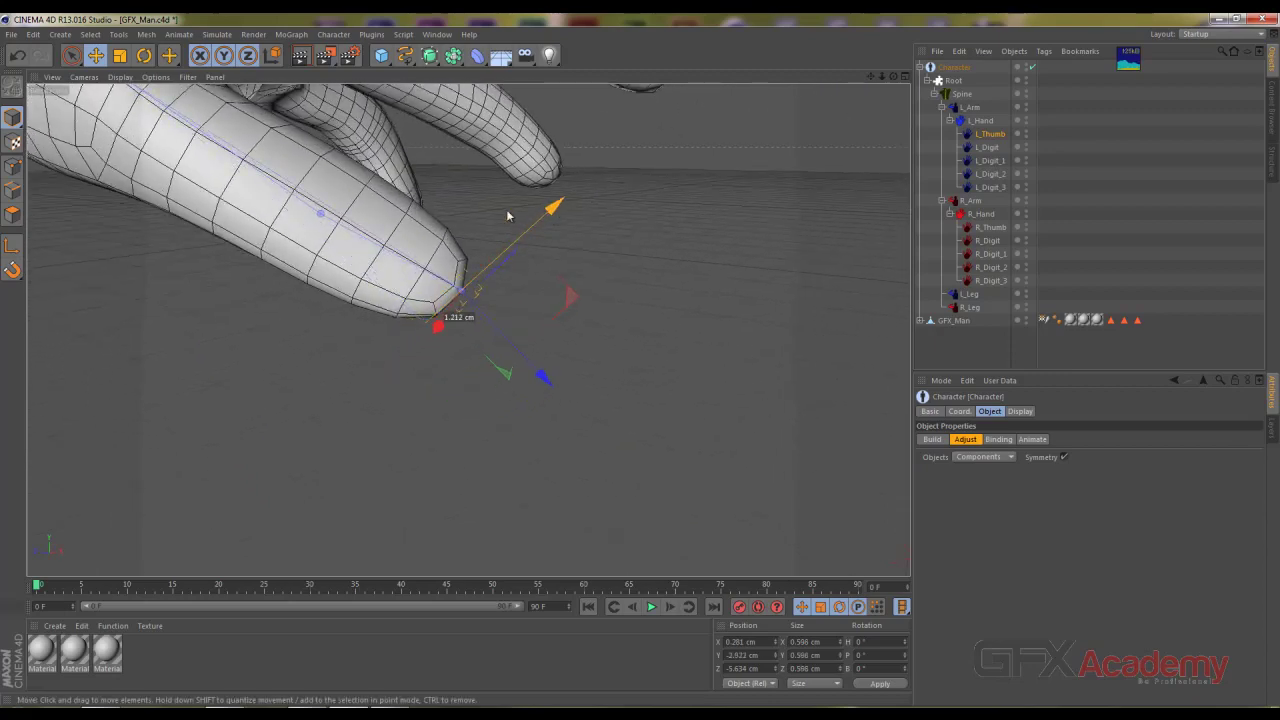
pyautogui.keyDown('alt'); pyautogui.moveTo(555, 387); pyautogui.dragTo(225, 372); pyautogui.keyUp('alt')
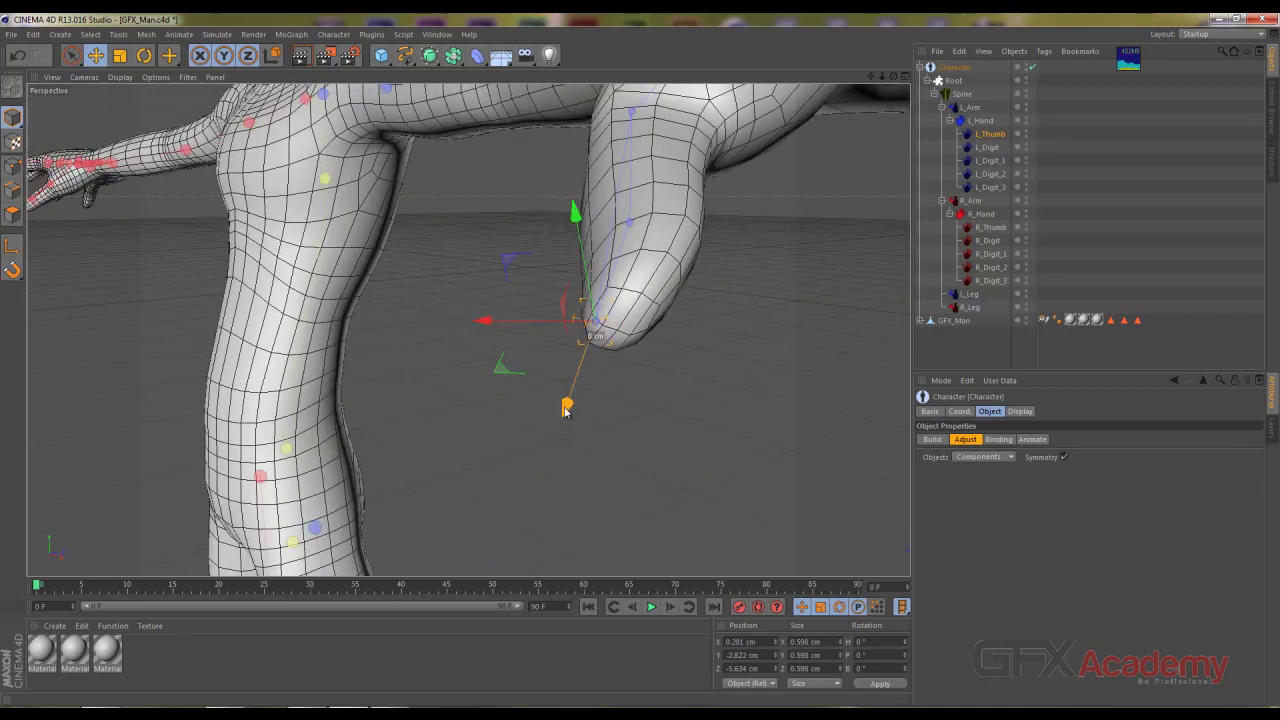
pyautogui.moveTo(478, 332)
pyautogui.mouseDown()
pyautogui.moveTo(600, 390)
pyautogui.moveTo(708, 383)
pyautogui.moveTo(620, 357)
pyautogui.mouseUp()
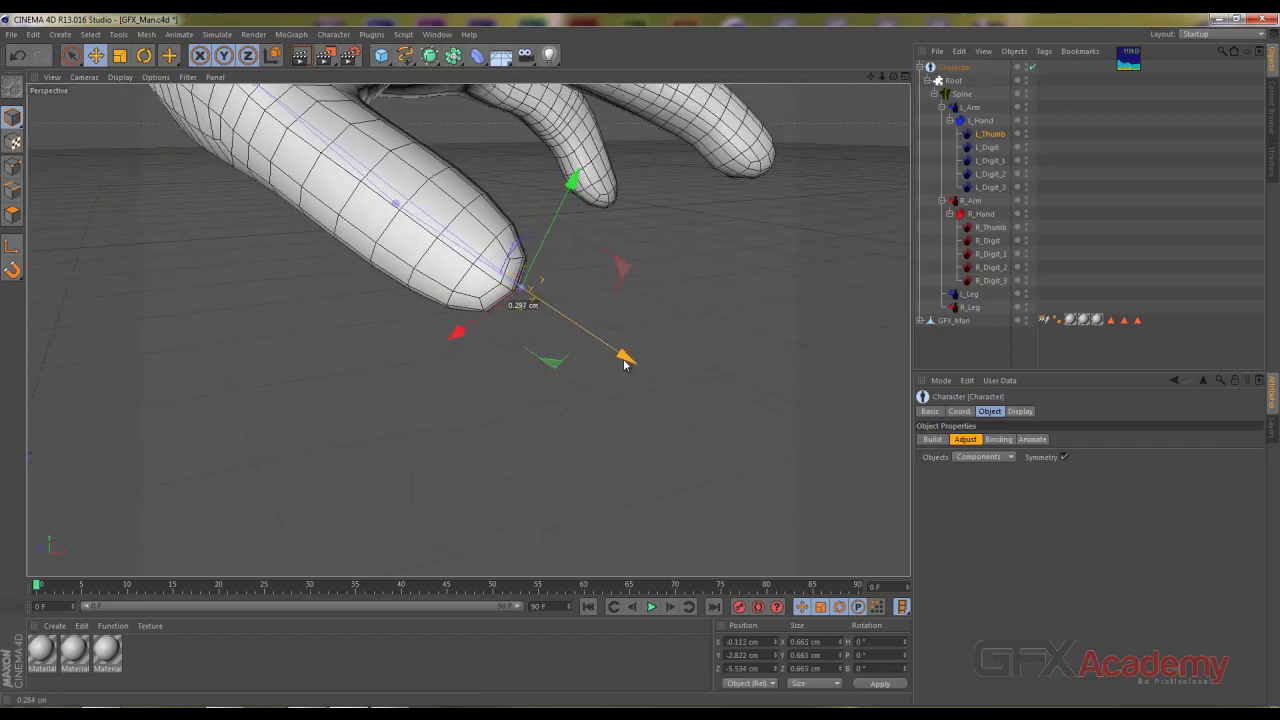
pyautogui.moveTo(578, 198); pyautogui.dragTo(563, 212)
pyautogui.moveTo(534, 337)
pyautogui.keyDown('alt'); pyautogui.mouseDown()
pyautogui.moveTo(327, 316)
pyautogui.moveTo(194, 280)
pyautogui.moveTo(189, 317)
pyautogui.moveTo(196, 348)
pyautogui.moveTo(400, 367)
pyautogui.moveTo(457, 223)
pyautogui.moveTo(449, 194)
pyautogui.moveTo(428, 312)
pyautogui.moveTo(478, 397)
pyautogui.moveTo(525, 256)
pyautogui.moveTo(713, 166)
pyautogui.moveTo(706, 144)
pyautogui.mouseUp(); pyautogui.keyUp('alt')
pyautogui.moveTo(600, 250)
pyautogui.keyDown('alt'); pyautogui.mouseDown()
pyautogui.moveTo(510, 245)
pyautogui.moveTo(490, 205)
pyautogui.mouseUp(); pyautogui.keyUp('alt')
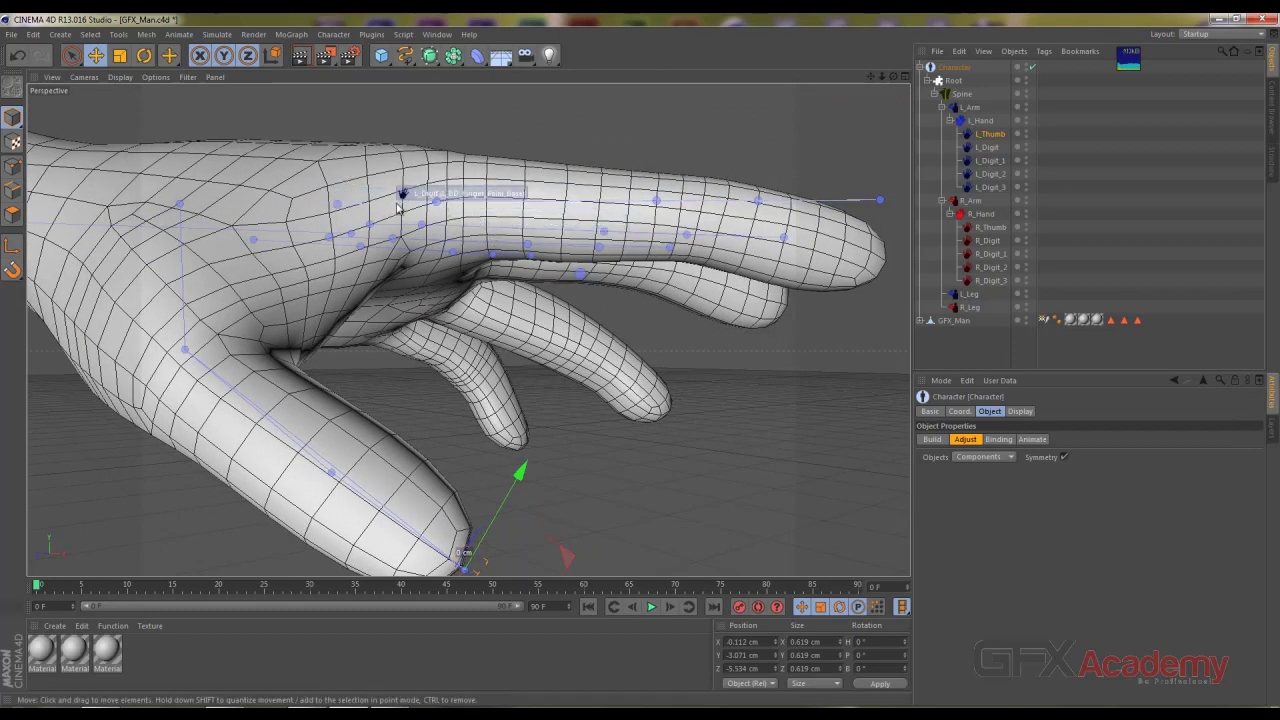
# Step: Centre the L_Digit and L_Digit_1 joints in the first finger and lower the end joint into its tip
pyautogui.click(340, 205)
pyautogui.moveTo(337, 113); pyautogui.dragTo(337, 103)
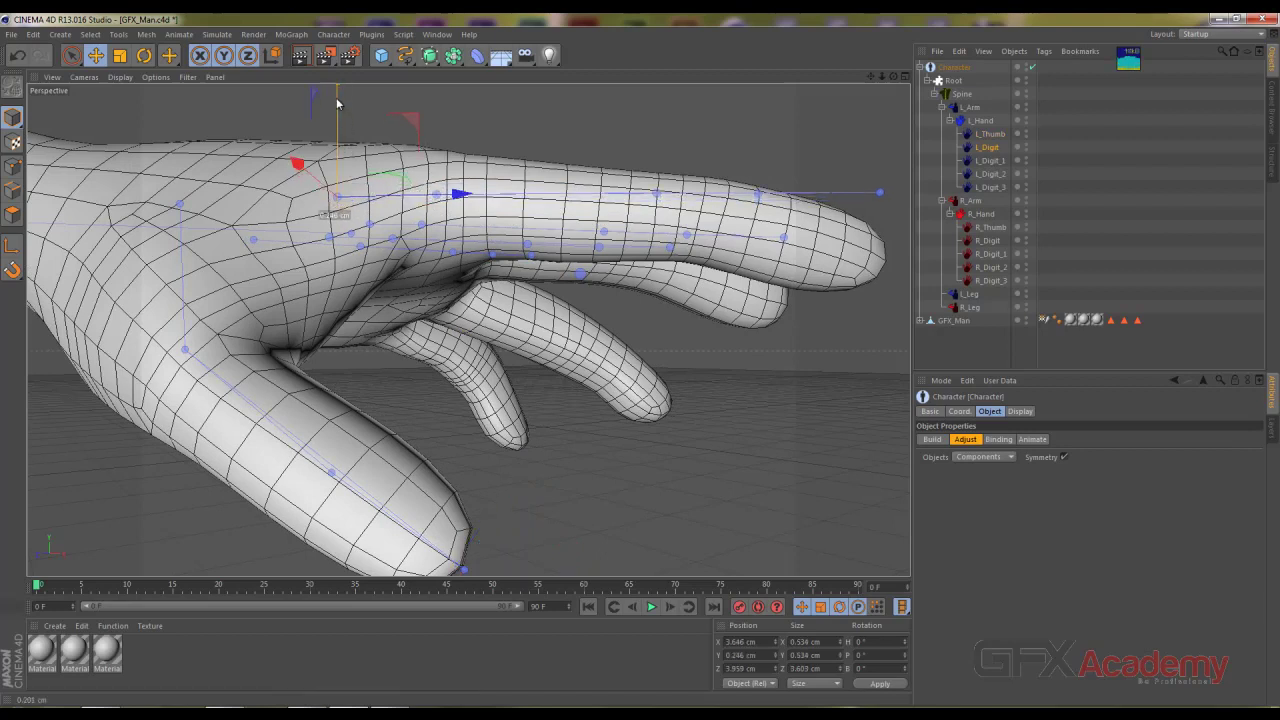
pyautogui.click(437, 206)
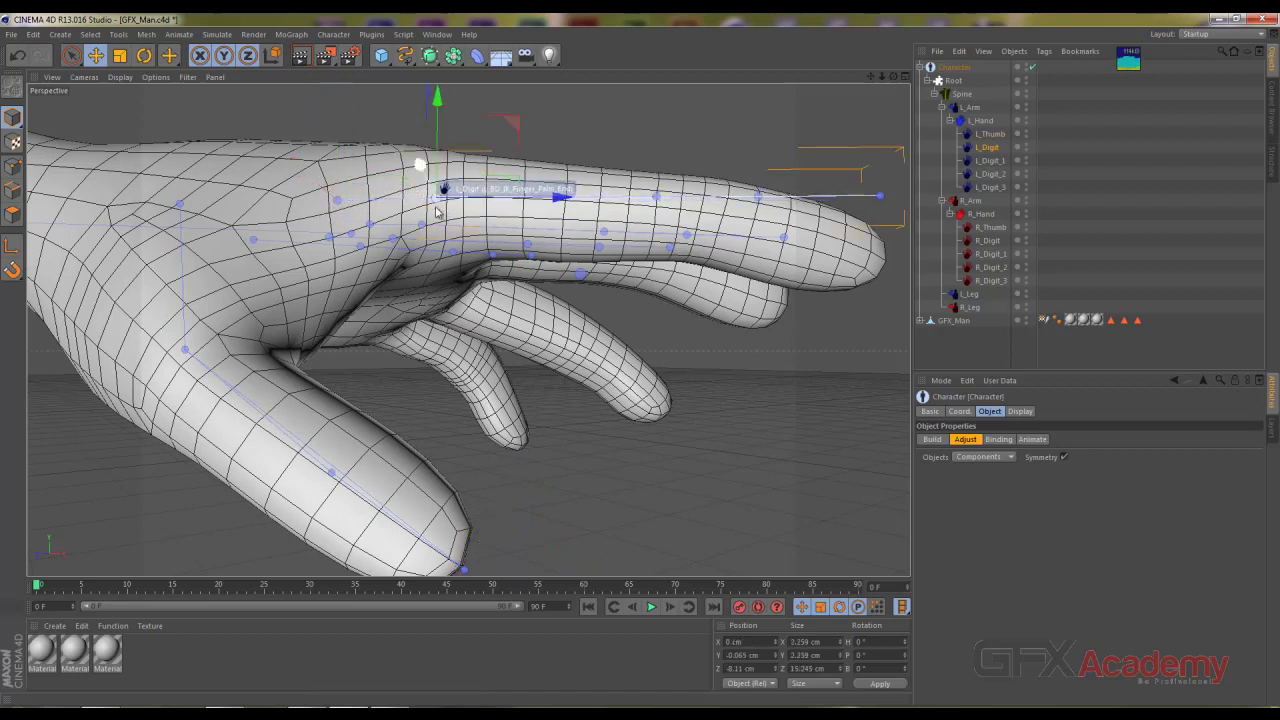
pyautogui.click(662, 195)
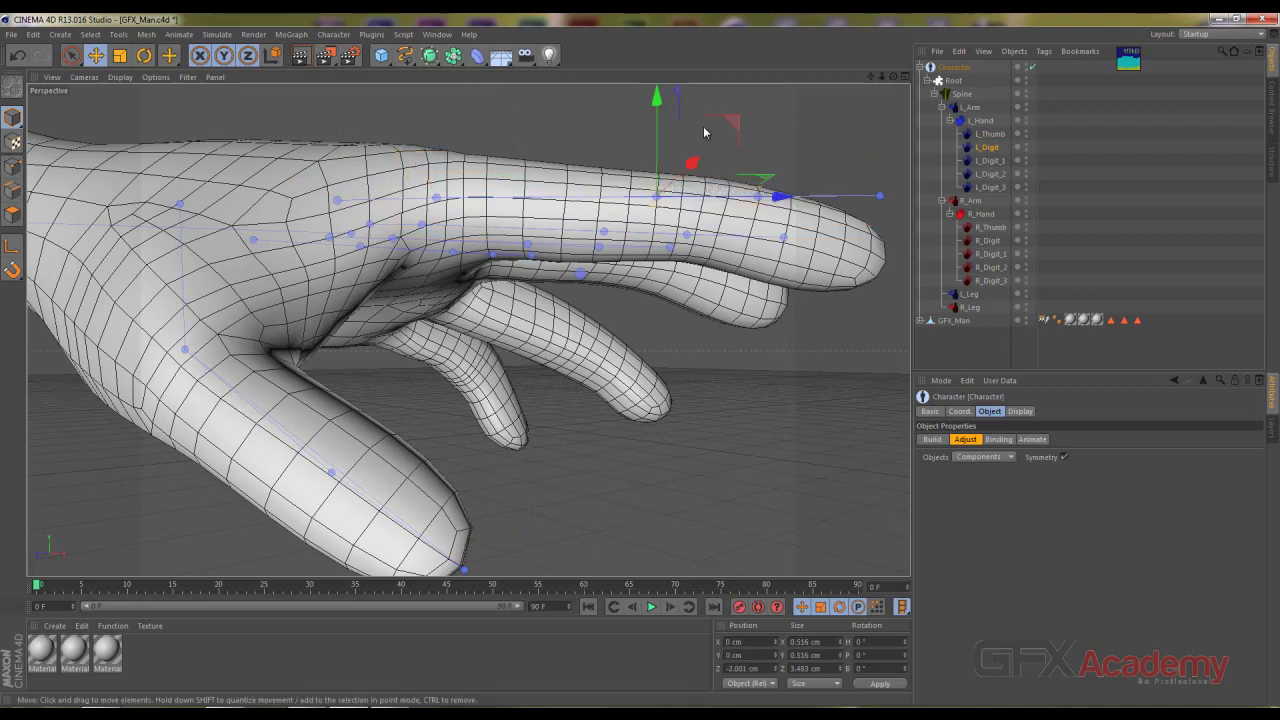
pyautogui.moveTo(657, 108); pyautogui.dragTo(659, 116)
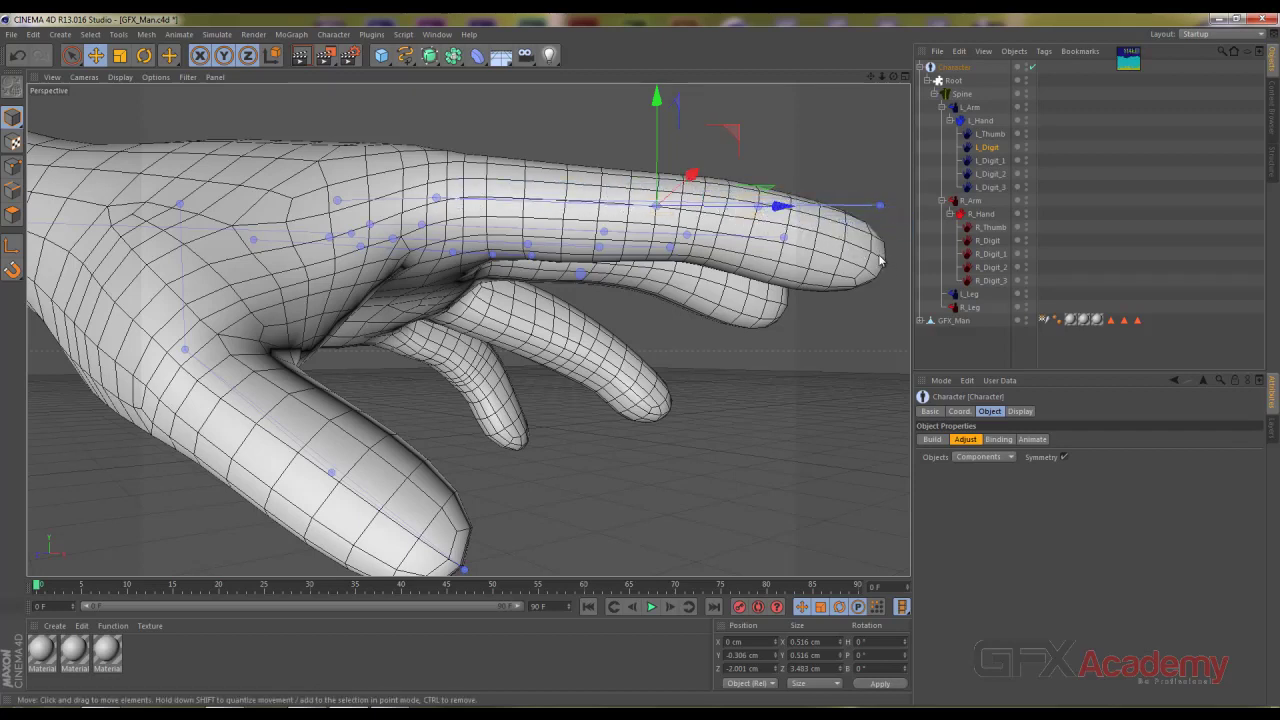
pyautogui.click(889, 203)
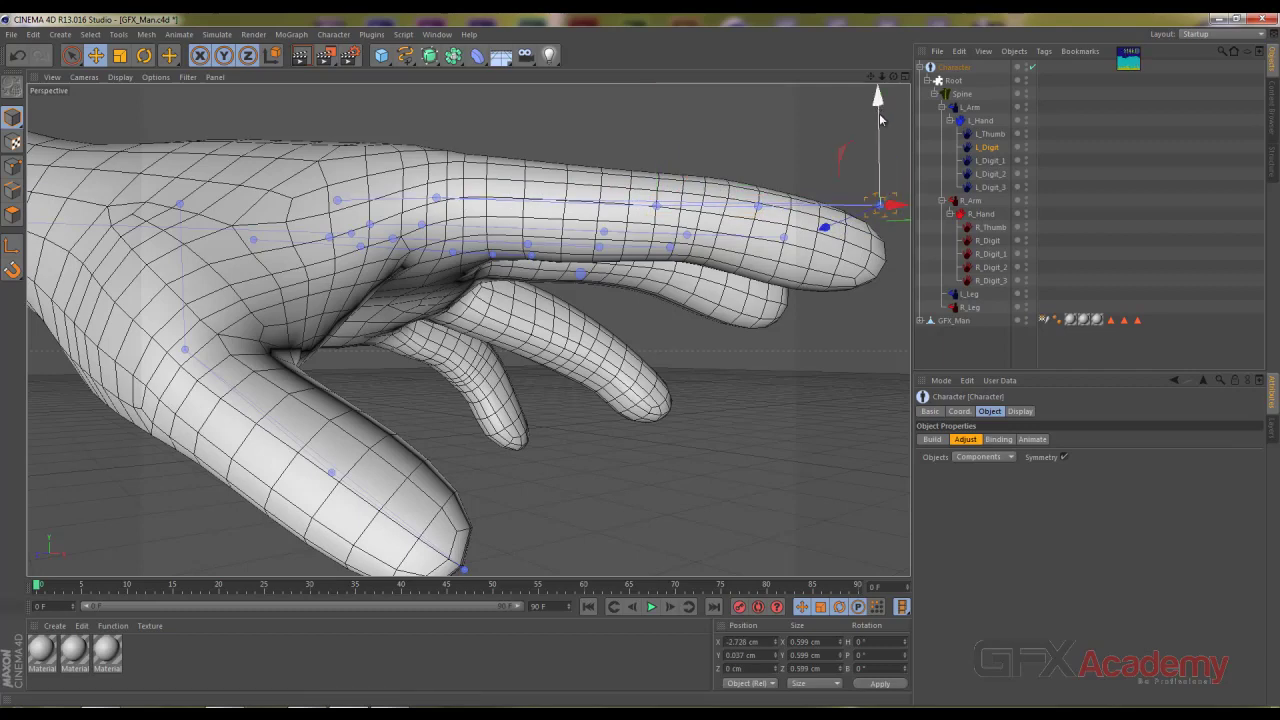
pyautogui.moveTo(884, 112); pyautogui.dragTo(887, 172)
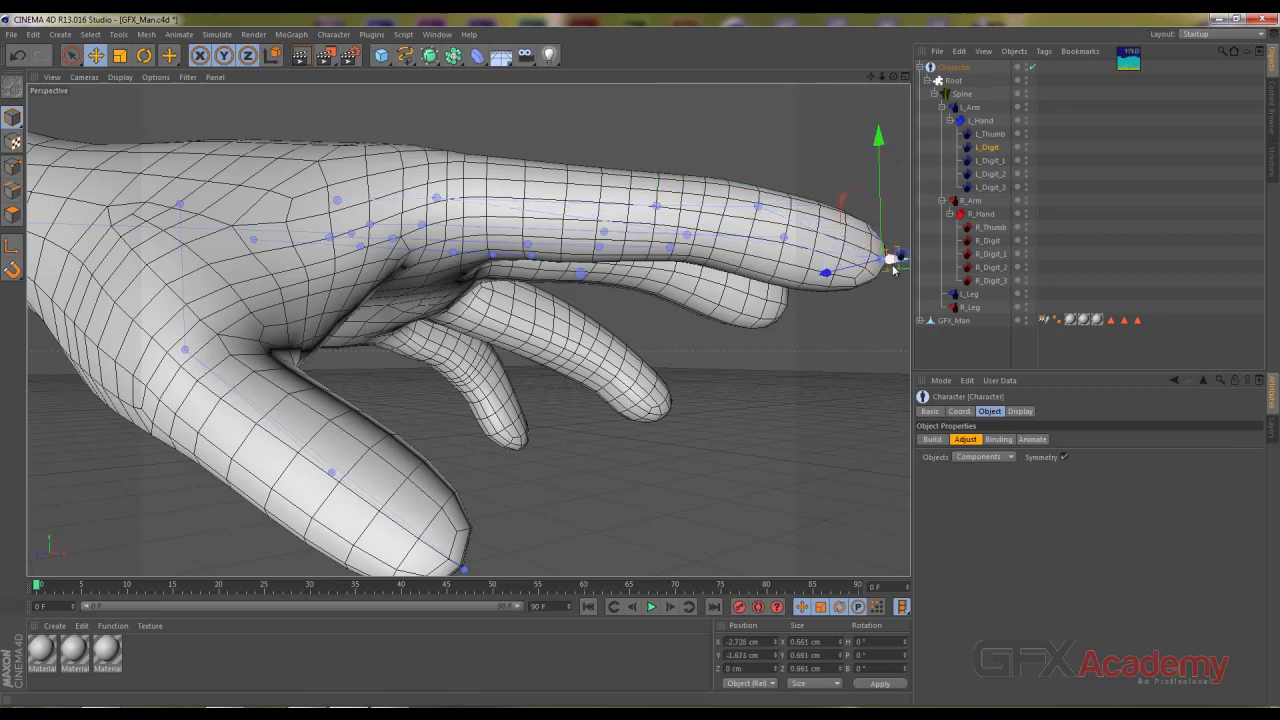
pyautogui.keyDown('alt'); pyautogui.moveTo(744, 263); pyautogui.dragTo(639, 263, button='middle'); pyautogui.keyUp('alt')
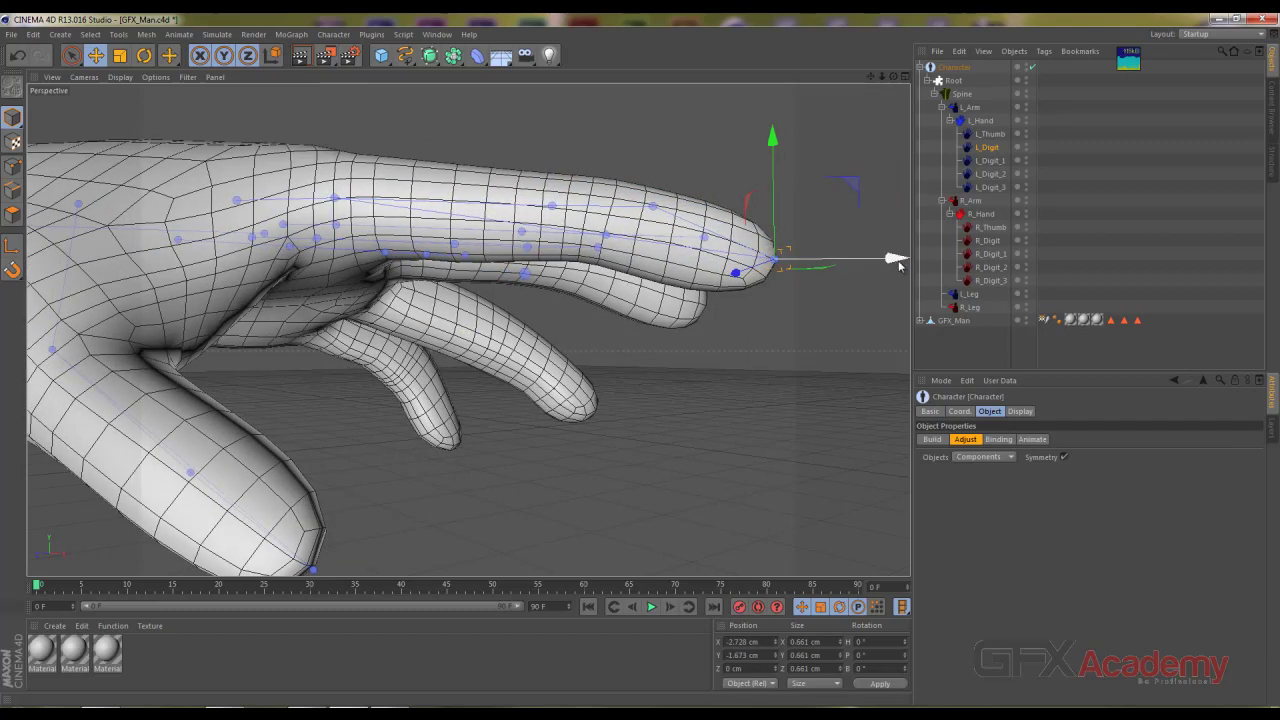
pyautogui.moveTo(899, 265); pyautogui.dragTo(903, 263)
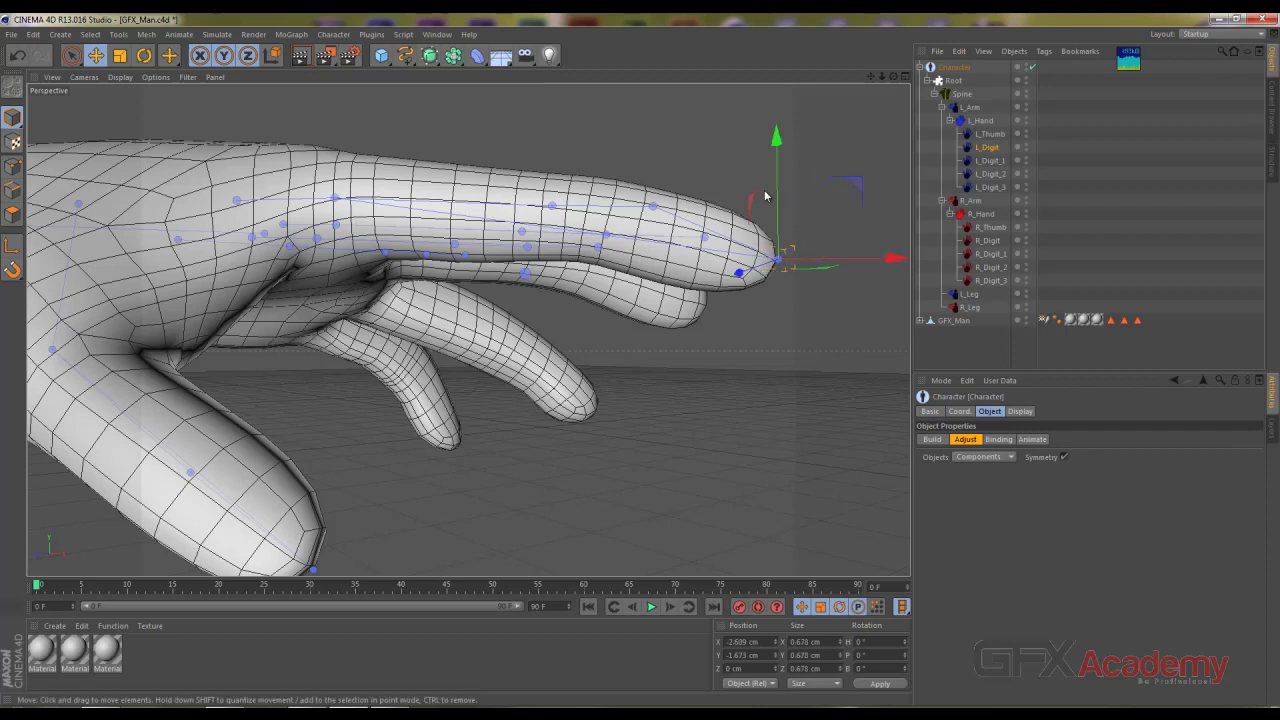
# Step: Lower two L_Digit finger joints down into the finger mesh
pyautogui.click(657, 195)
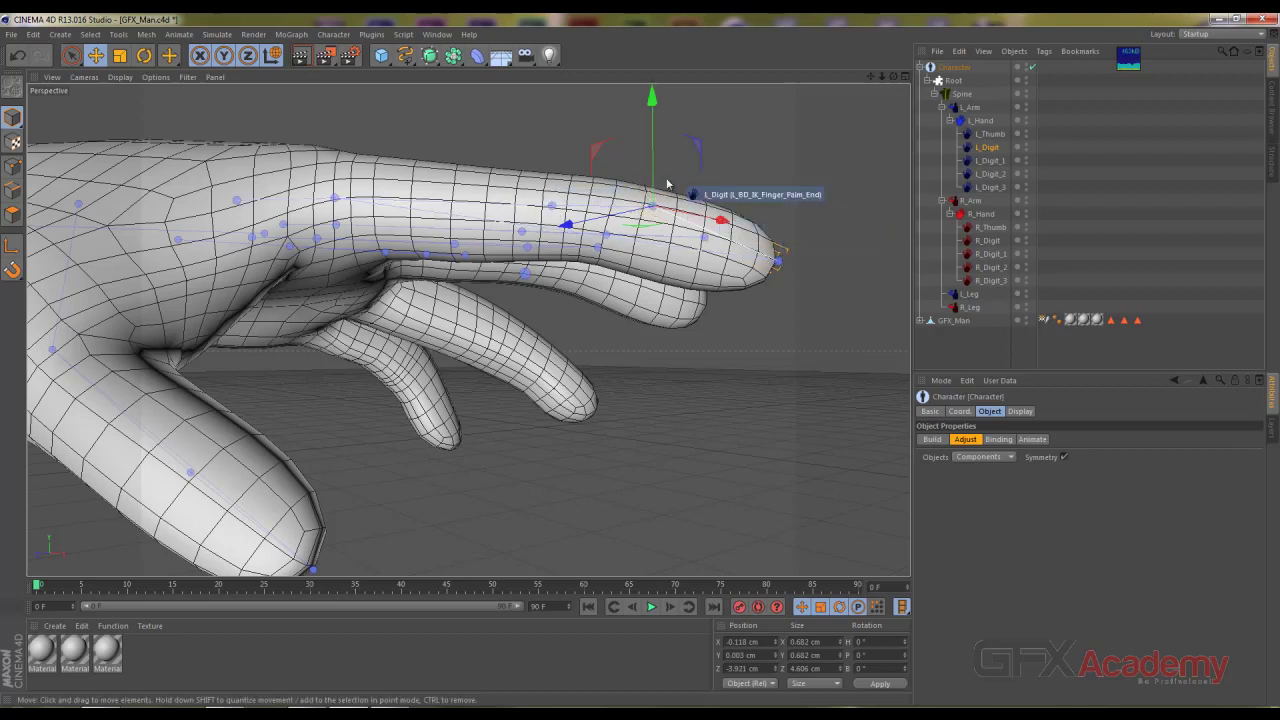
pyautogui.click(556, 197)
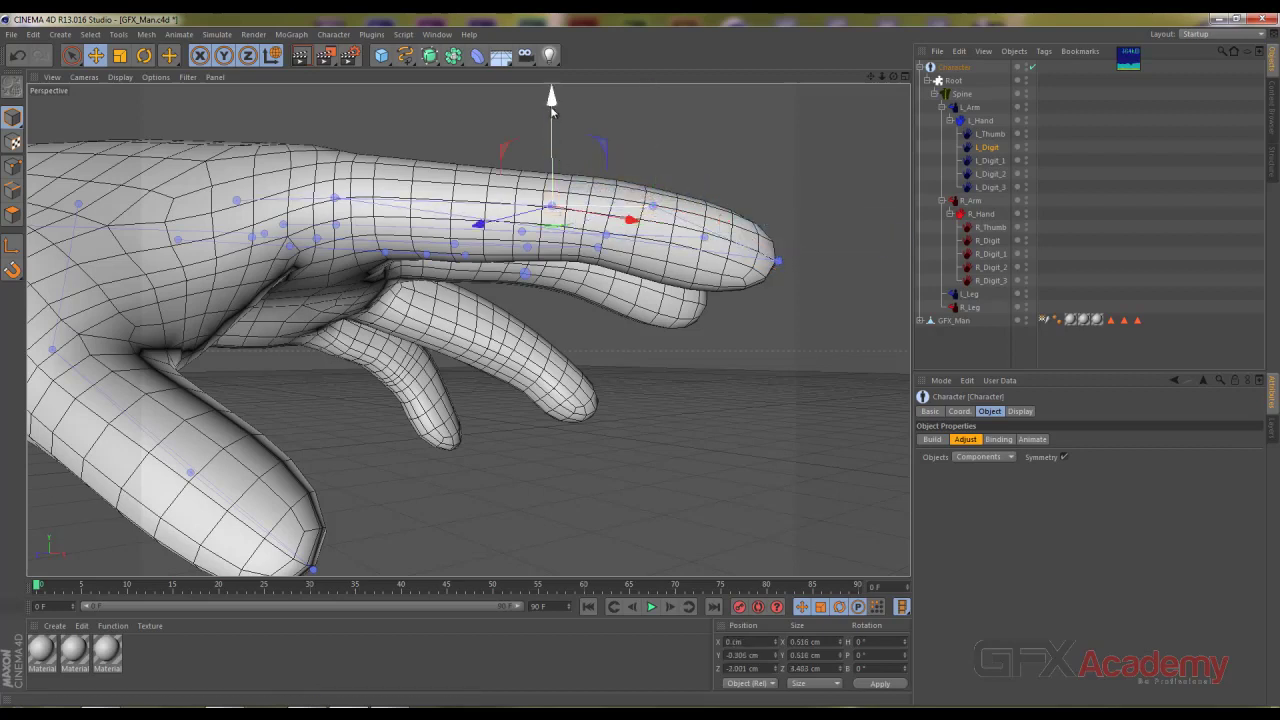
pyautogui.moveTo(555, 105); pyautogui.dragTo(562, 118)
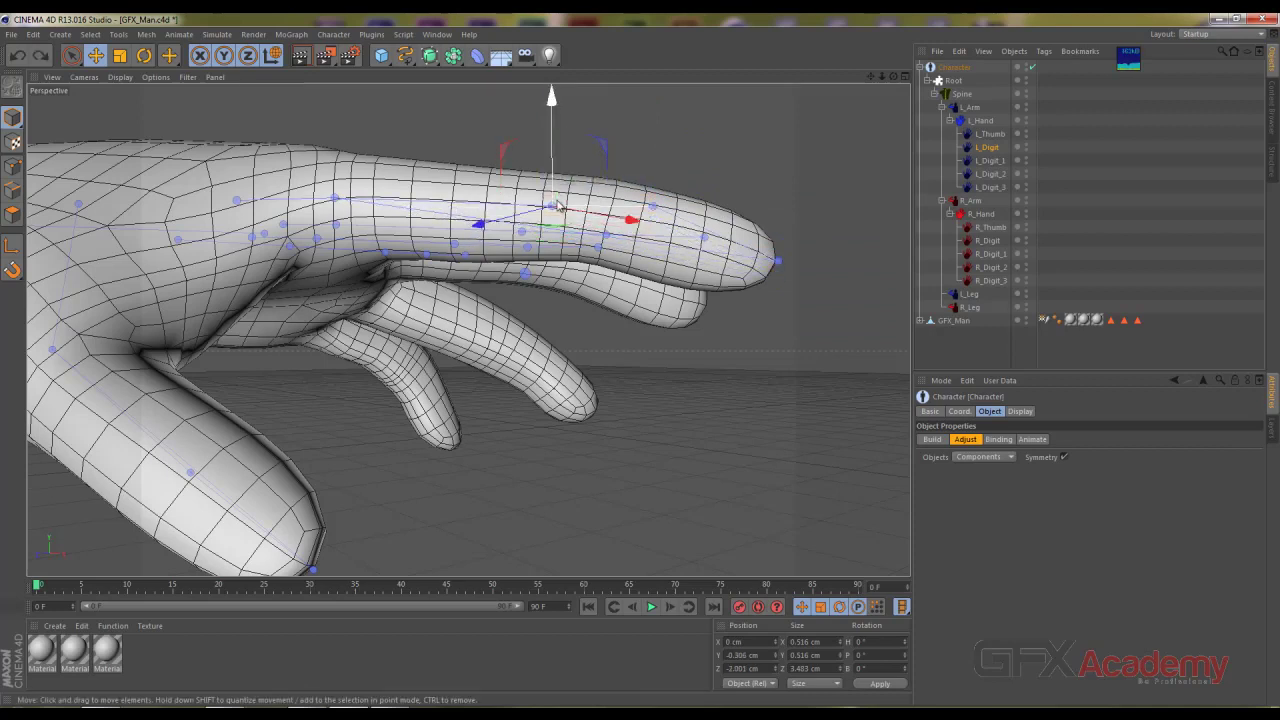
pyautogui.click(656, 212)
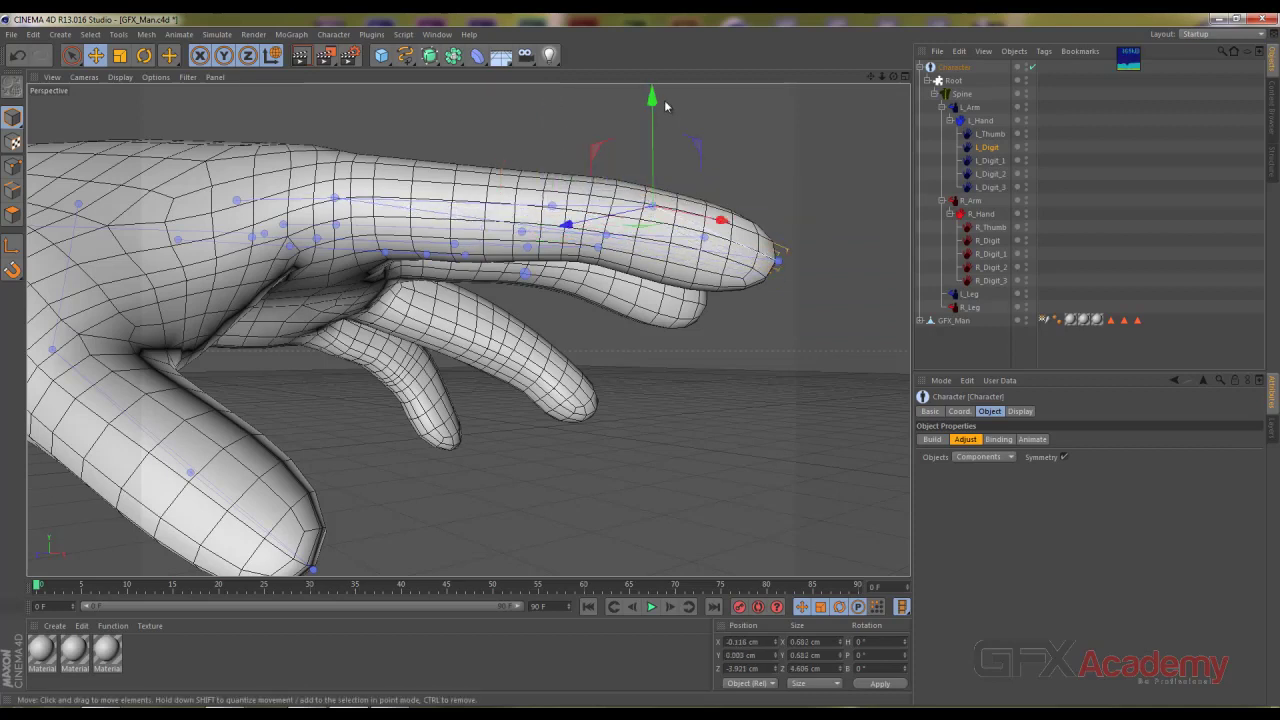
pyautogui.moveTo(653, 113); pyautogui.dragTo(653, 120)
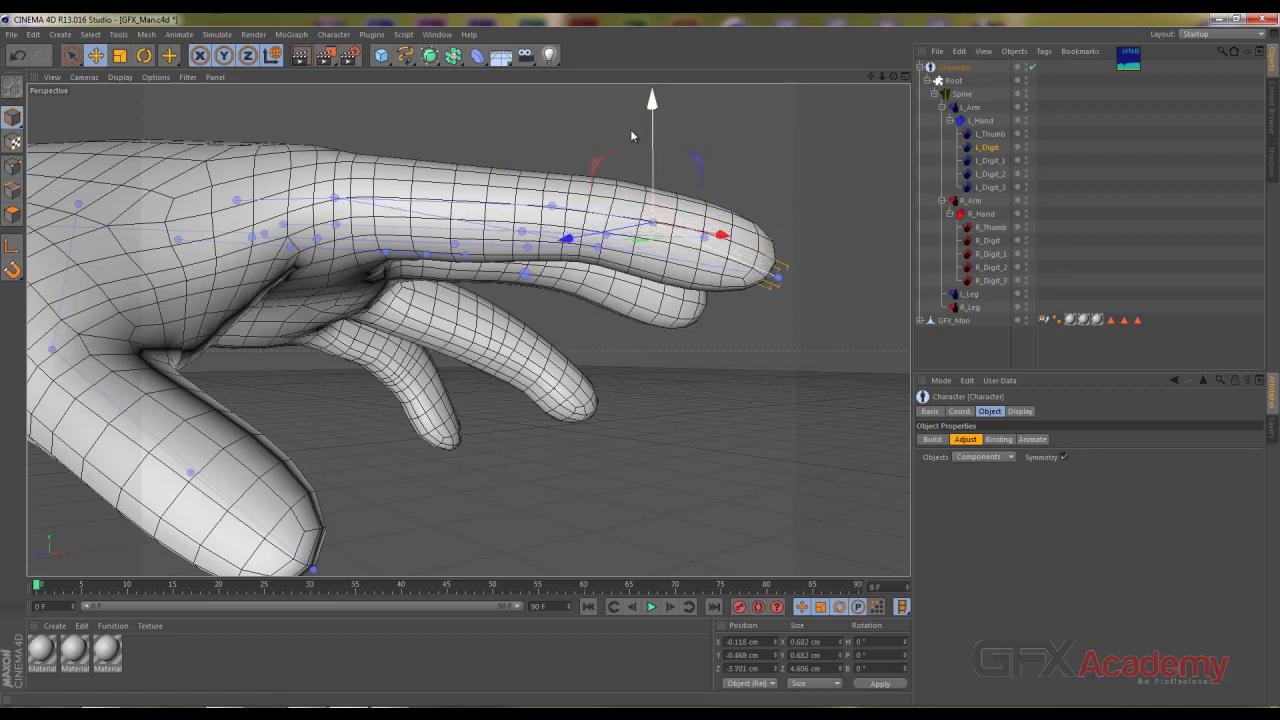
# Step: Toggle the move axes between world and object space and select the finger's palm-end joint
pyautogui.click(552, 207)
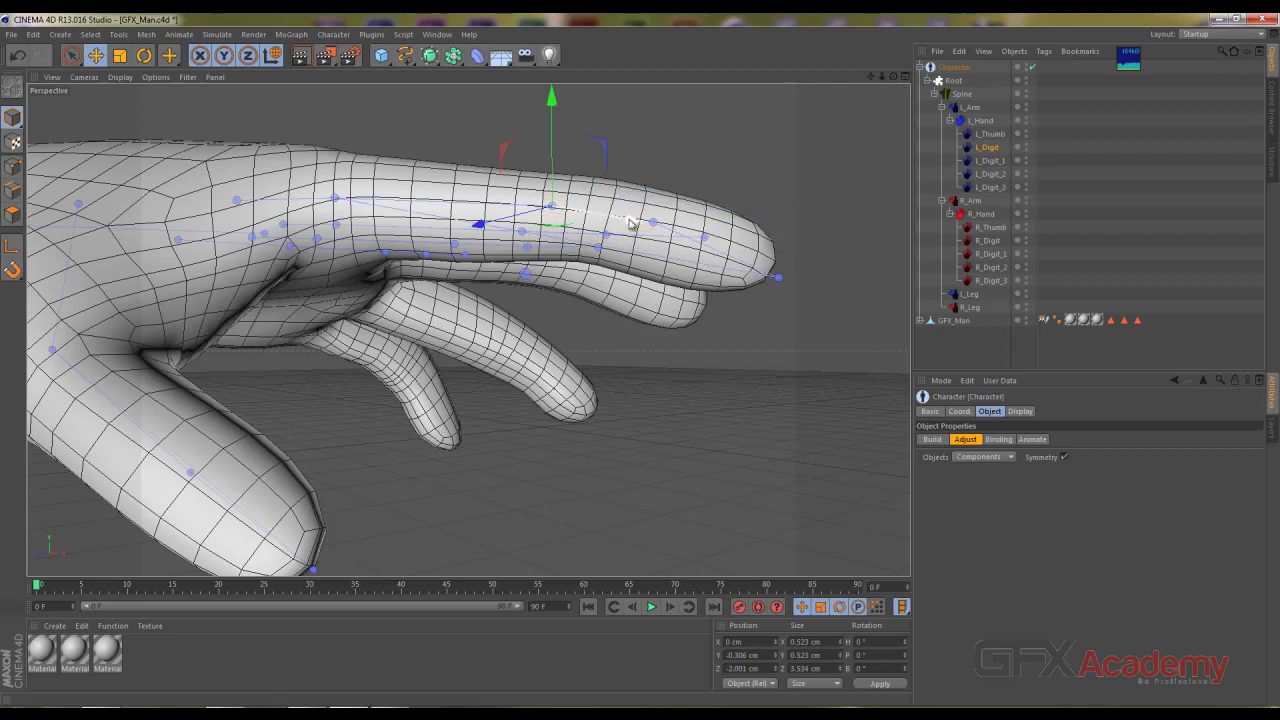
pyautogui.click(280, 61)
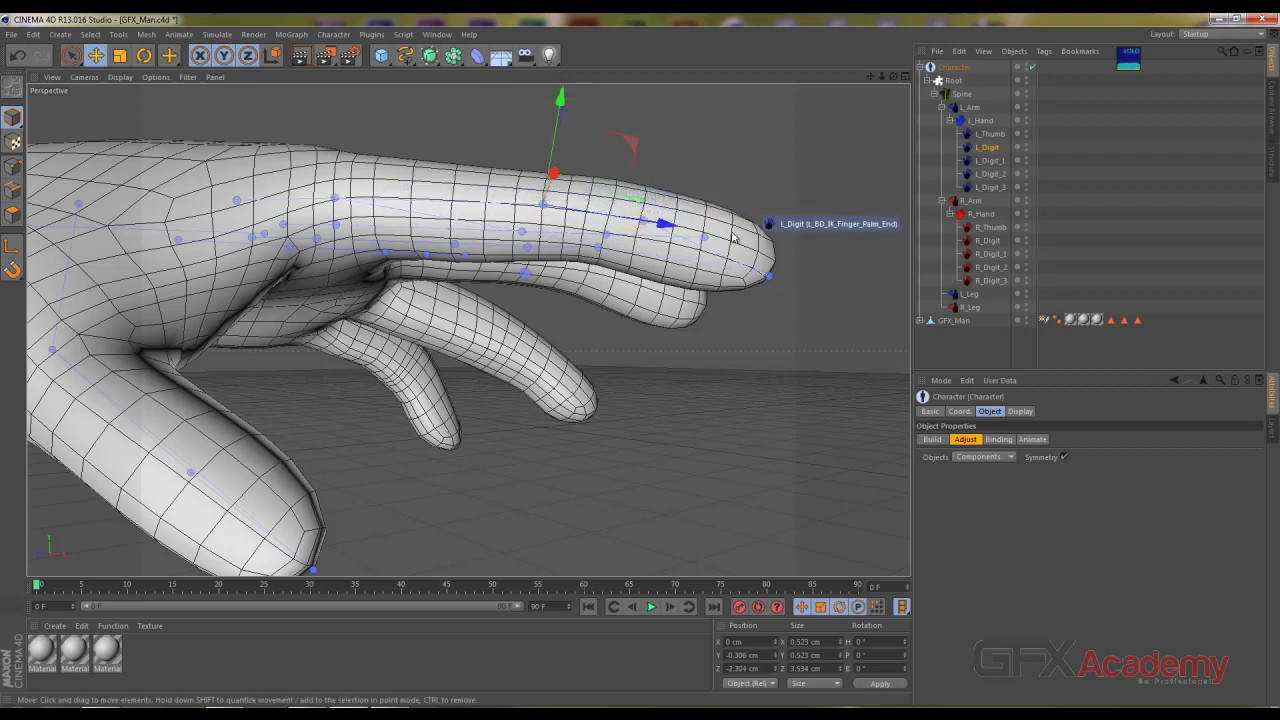
pyautogui.moveTo(670, 246)
pyautogui.keyDown('alt'); pyautogui.mouseDown()
pyautogui.moveTo(498, 292)
pyautogui.moveTo(415, 383)
pyautogui.moveTo(448, 414)
pyautogui.moveTo(614, 426)
pyautogui.moveTo(624, 258)
pyautogui.moveTo(646, 230)
pyautogui.mouseUp(); pyautogui.keyUp('alt')
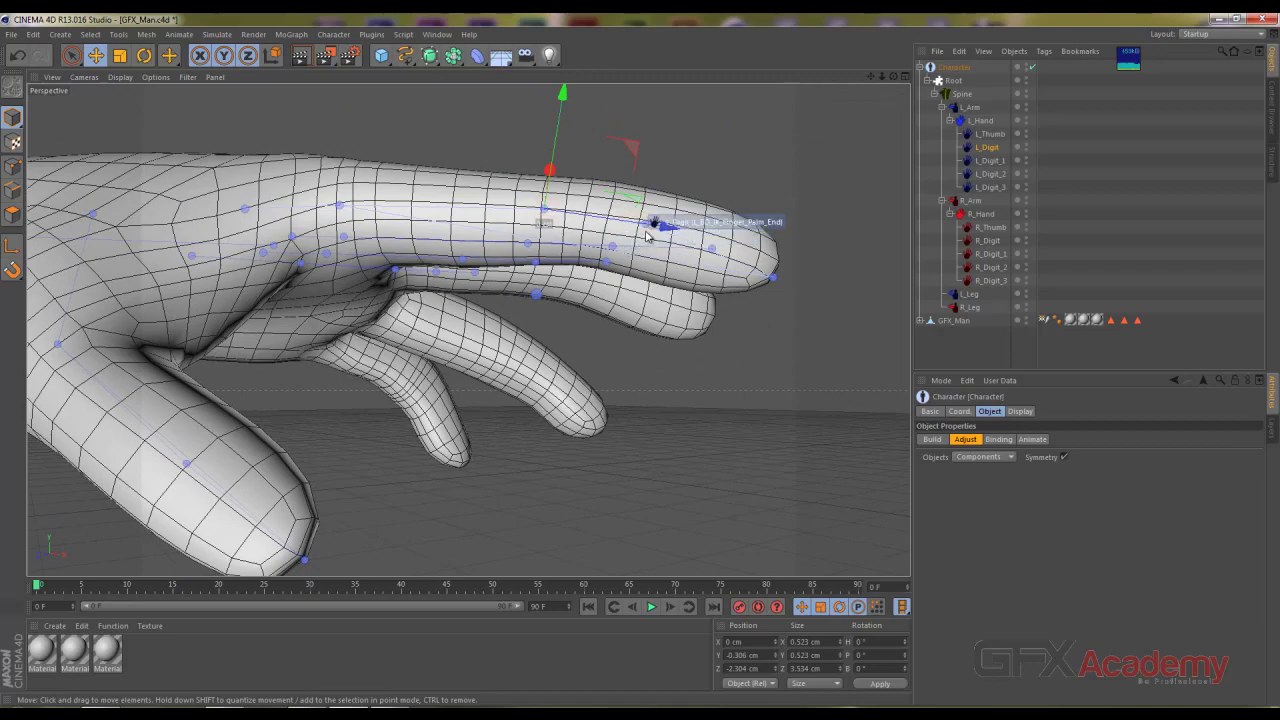
pyautogui.click(670, 211)
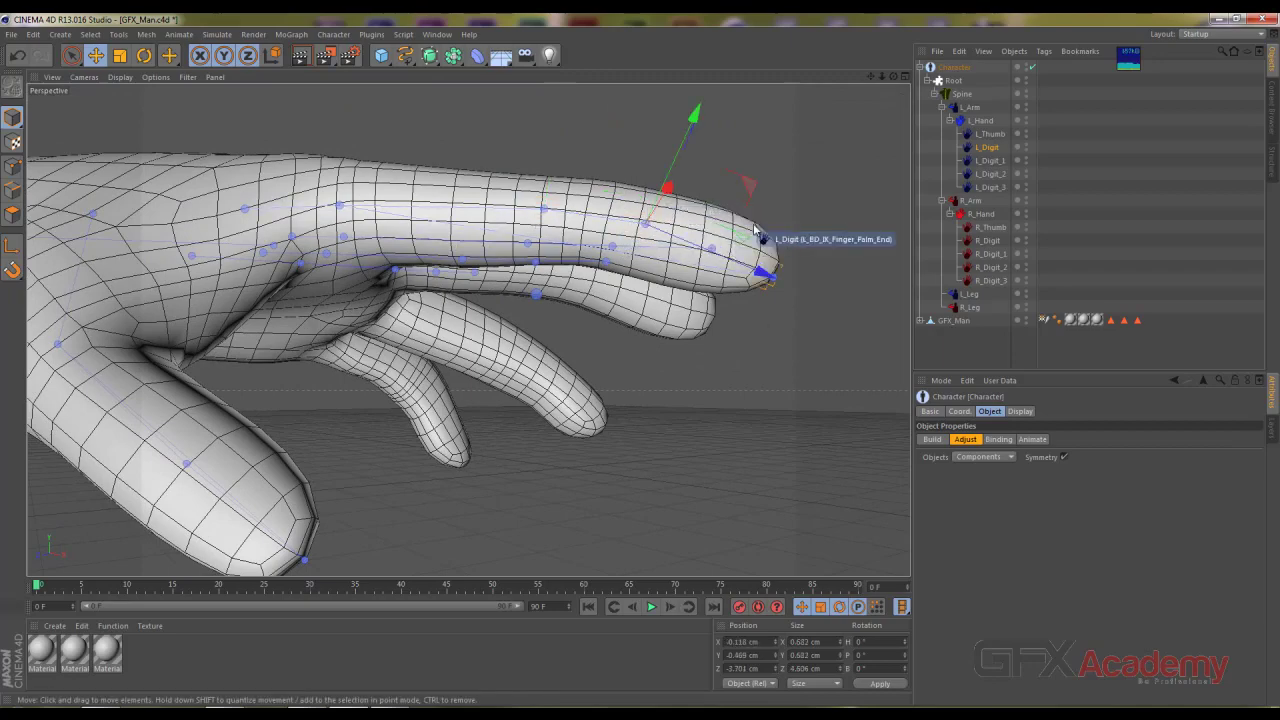
pyautogui.moveTo(707, 240)
pyautogui.keyDown('alt'); pyautogui.mouseDown()
pyautogui.moveTo(640, 347)
pyautogui.moveTo(680, 369)
pyautogui.moveTo(406, 388)
pyautogui.moveTo(194, 371)
pyautogui.moveTo(304, 396)
pyautogui.moveTo(328, 420)
pyautogui.moveTo(308, 420)
pyautogui.mouseUp(); pyautogui.keyUp('alt')
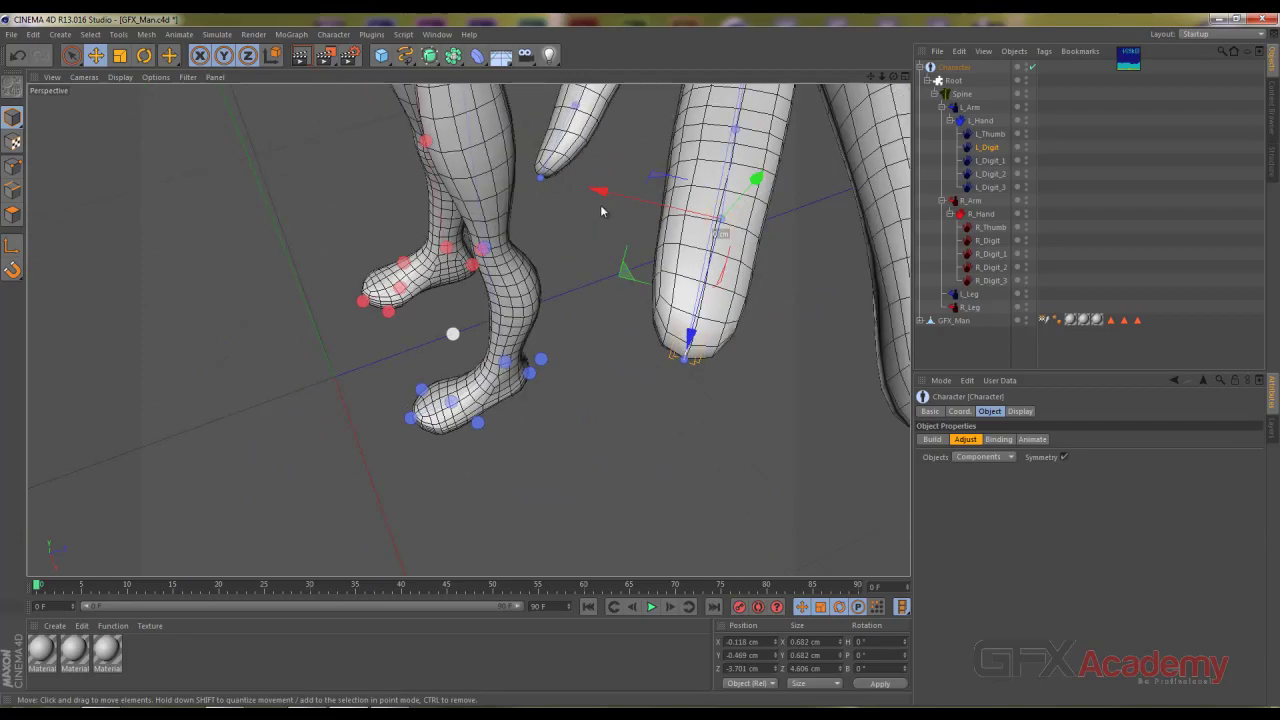
# Step: Move the L_Digit end joint to the fingertip and centre it within the finger's width from below
pyautogui.moveTo(601, 211)
pyautogui.keyDown('alt'); pyautogui.mouseDown()
pyautogui.moveTo(359, 328)
pyautogui.moveTo(562, 334)
pyautogui.moveTo(700, 137)
pyautogui.moveTo(754, 146)
pyautogui.moveTo(687, 215)
pyautogui.mouseUp(); pyautogui.keyUp('alt')
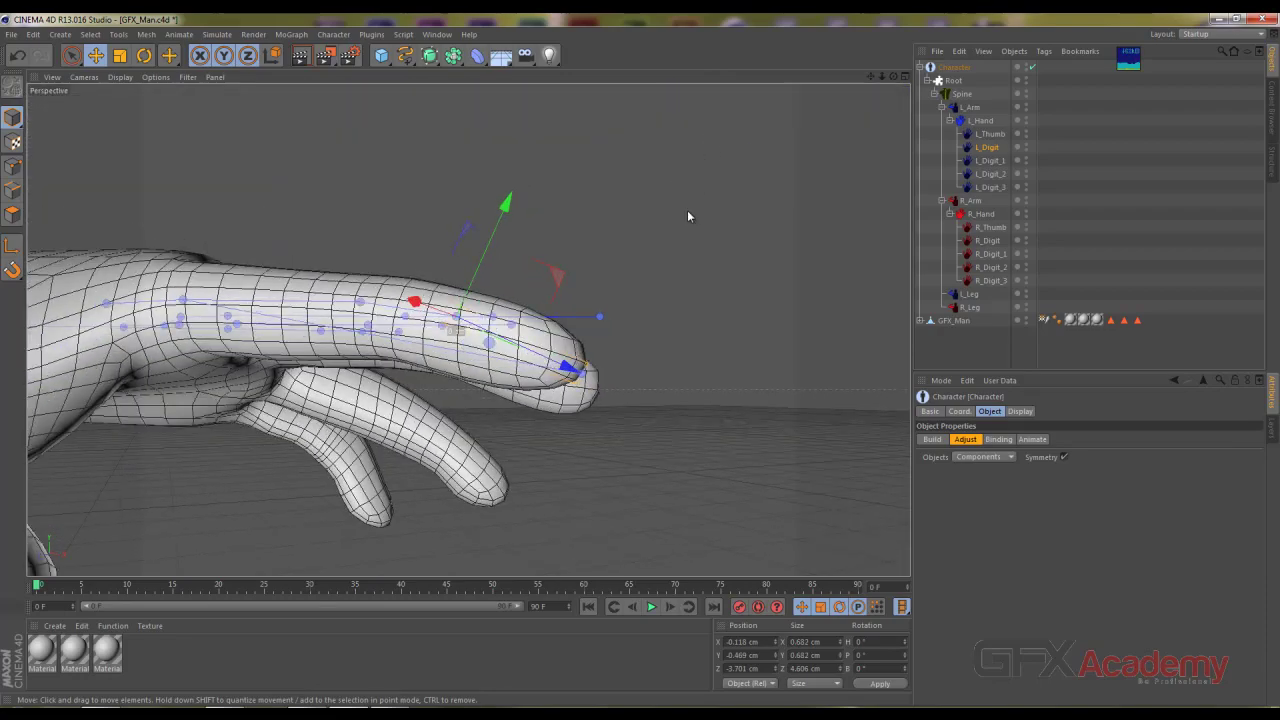
pyautogui.keyDown('alt'); pyautogui.moveTo(642, 298); pyautogui.dragTo(691, 291); pyautogui.keyUp('alt')
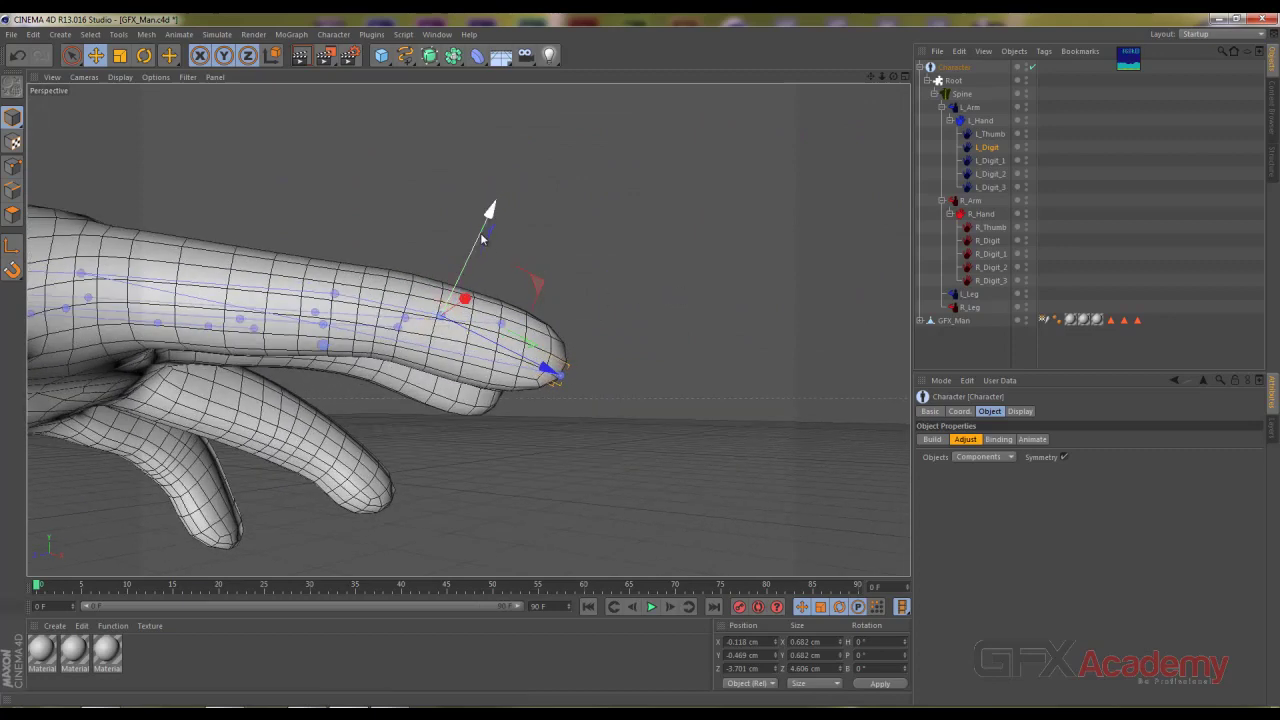
pyautogui.click(562, 380)
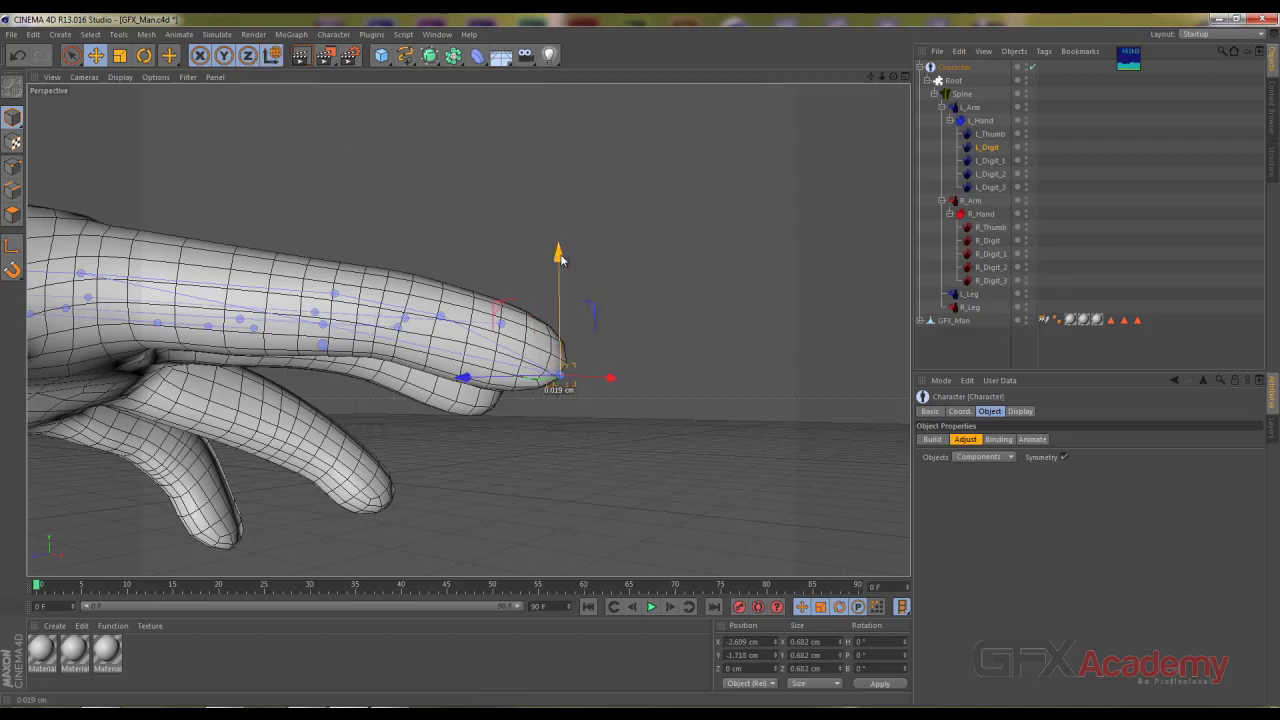
pyautogui.moveTo(567, 311); pyautogui.dragTo(468, 367)
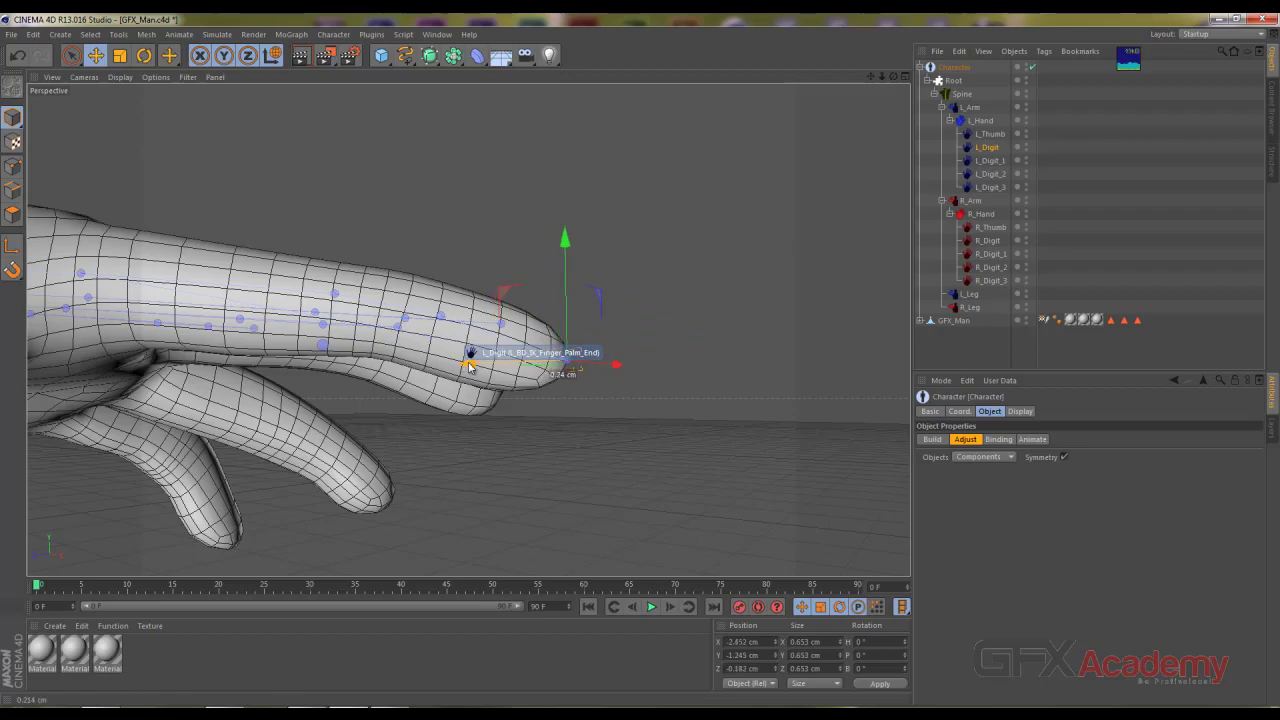
pyautogui.moveTo(472, 362)
pyautogui.keyDown('alt'); pyautogui.mouseDown()
pyautogui.moveTo(282, 452)
pyautogui.moveTo(284, 479)
pyautogui.mouseUp(); pyautogui.keyUp('alt')
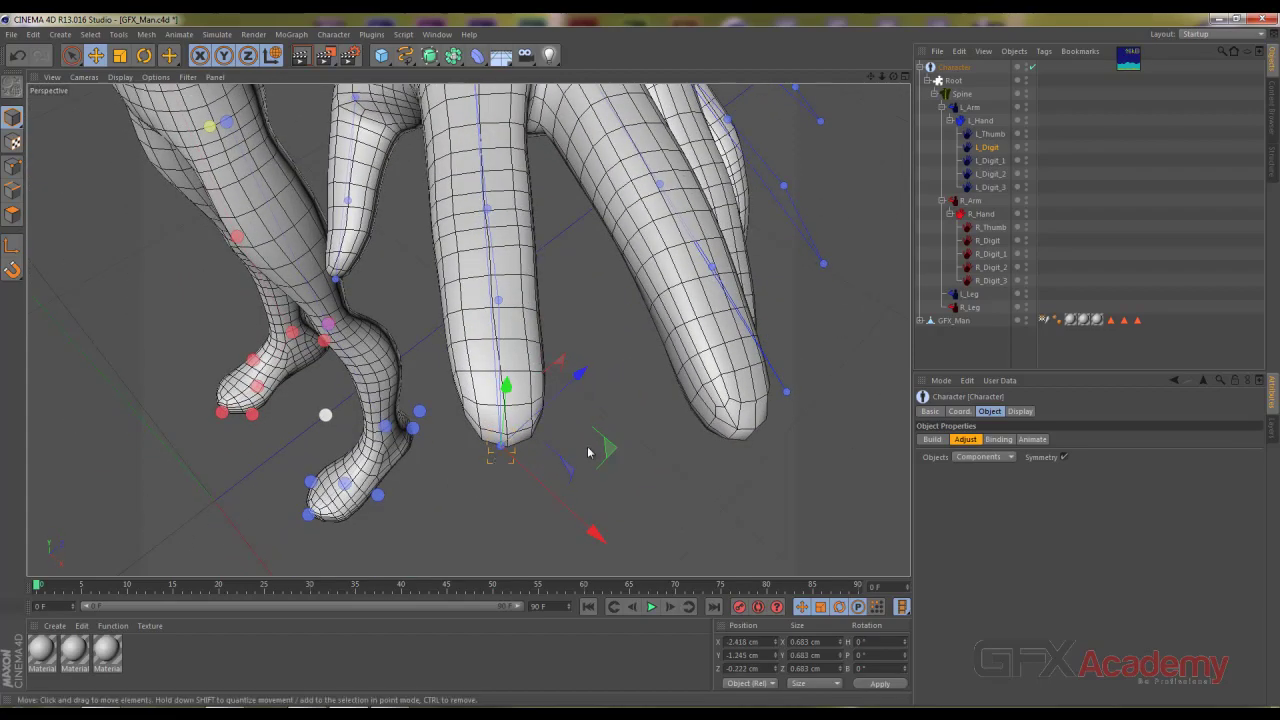
pyautogui.moveTo(616, 460); pyautogui.dragTo(619, 453)
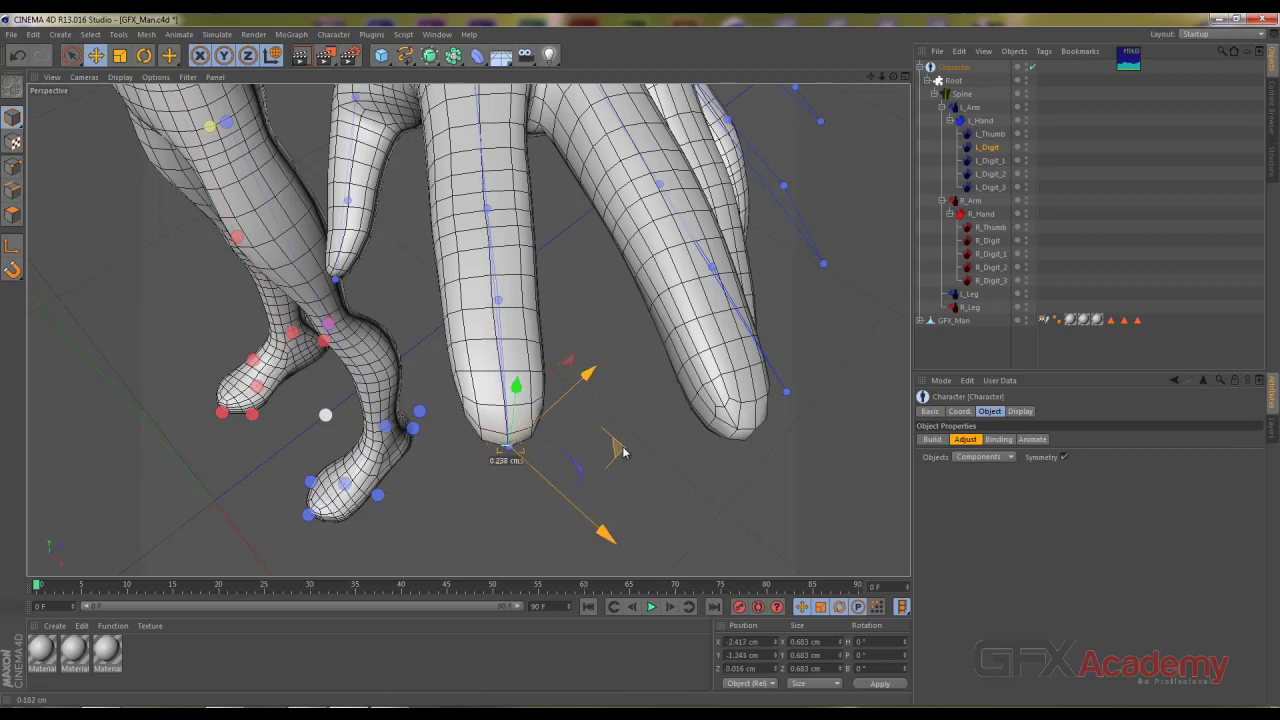
pyautogui.moveTo(622, 453); pyautogui.dragTo(620, 452)
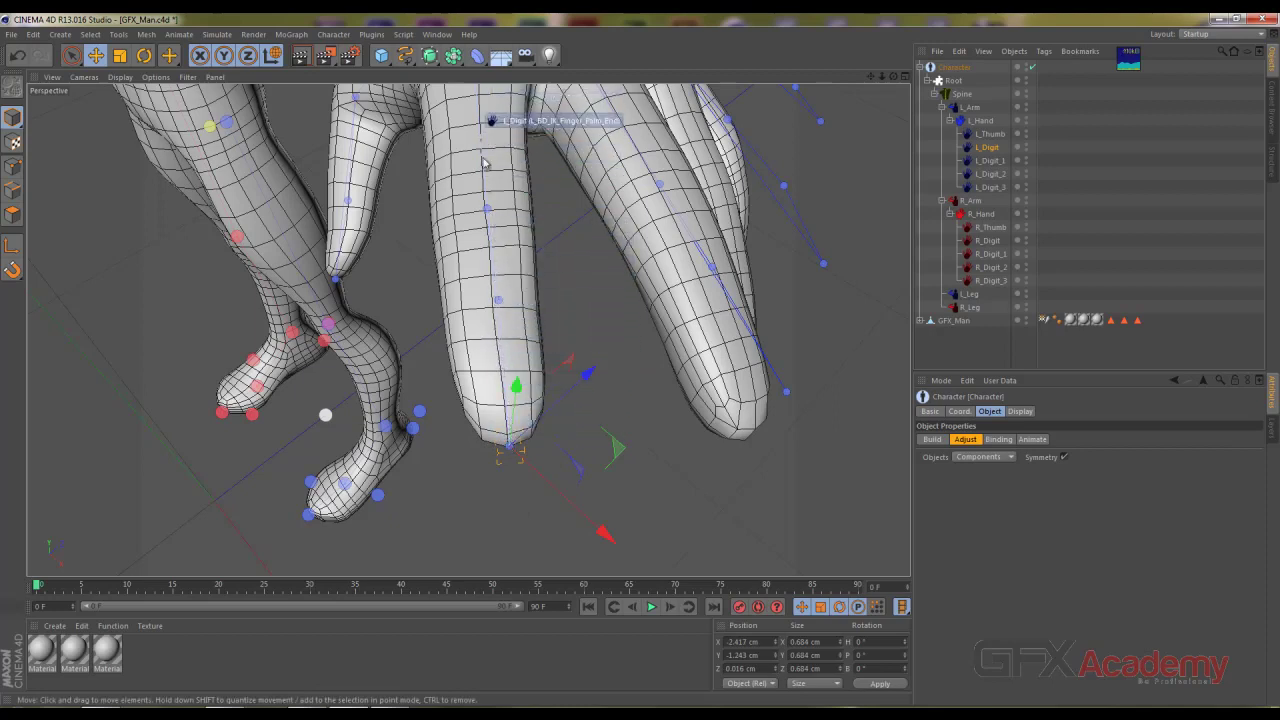
# Step: Centre the mid-finger joint inside the finger and fine-tune the fingertip joint
pyautogui.click(499, 295)
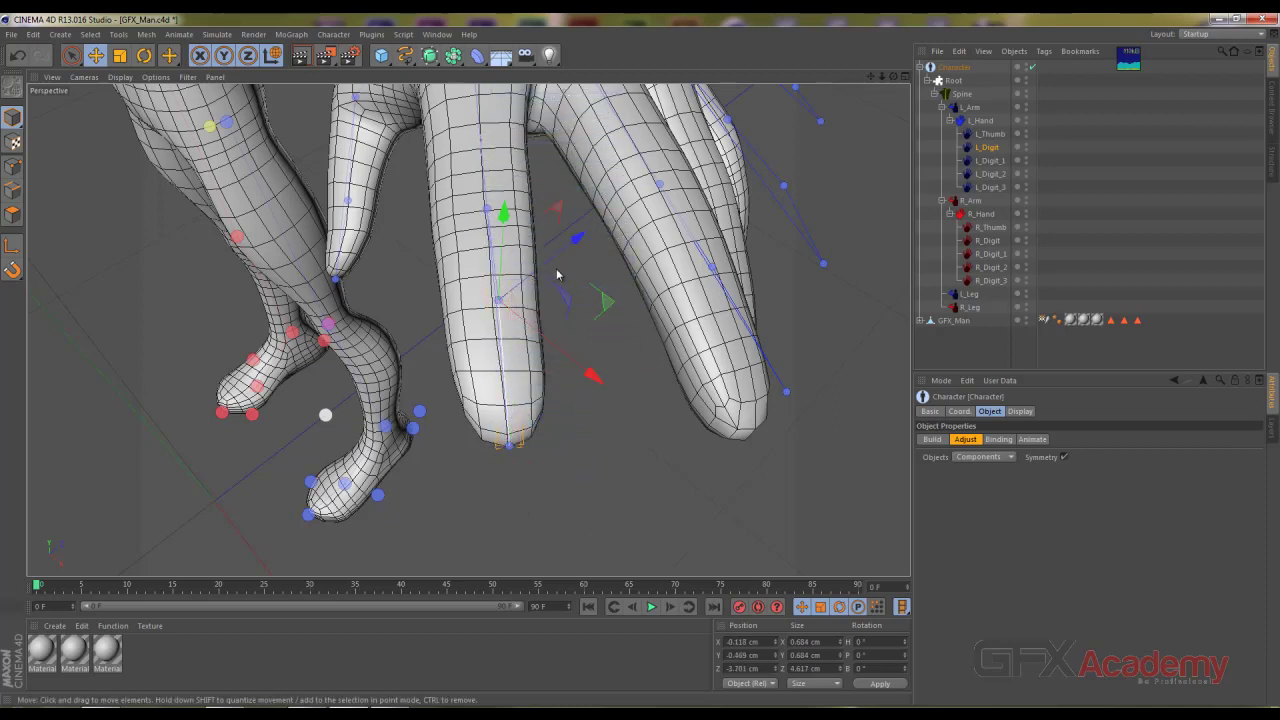
pyautogui.moveTo(607, 305); pyautogui.dragTo(603, 305)
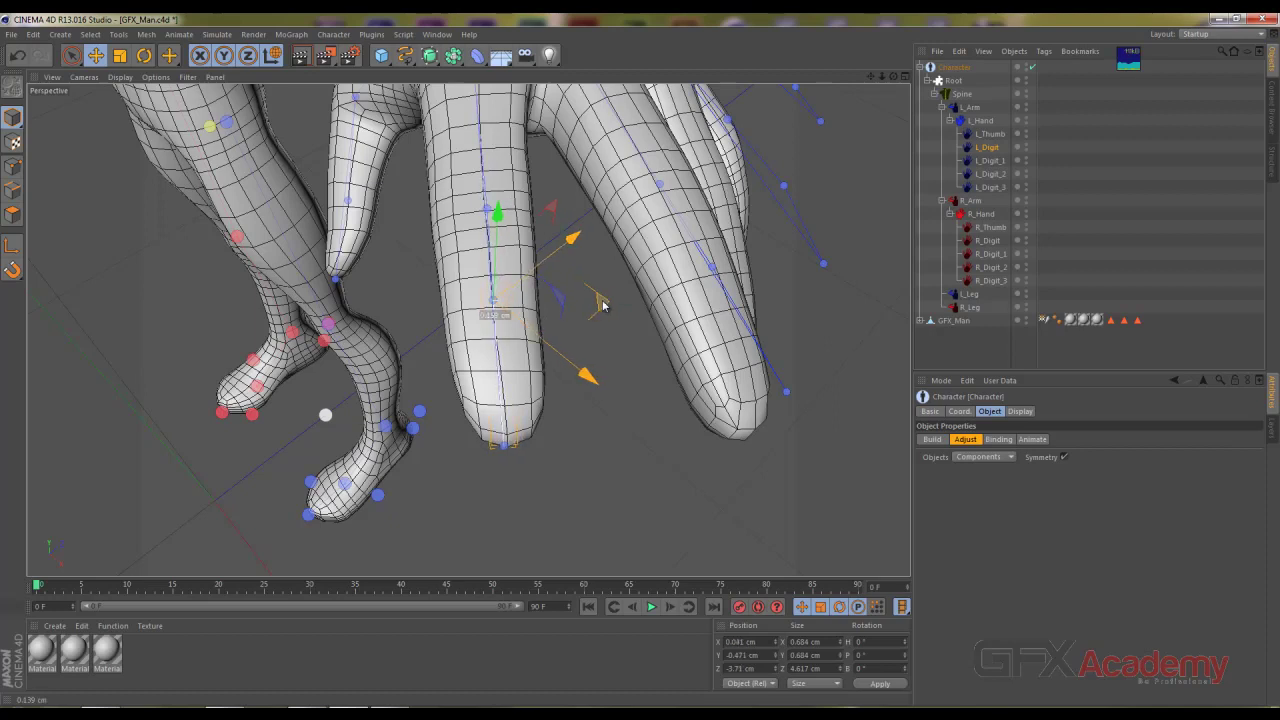
pyautogui.click(506, 445)
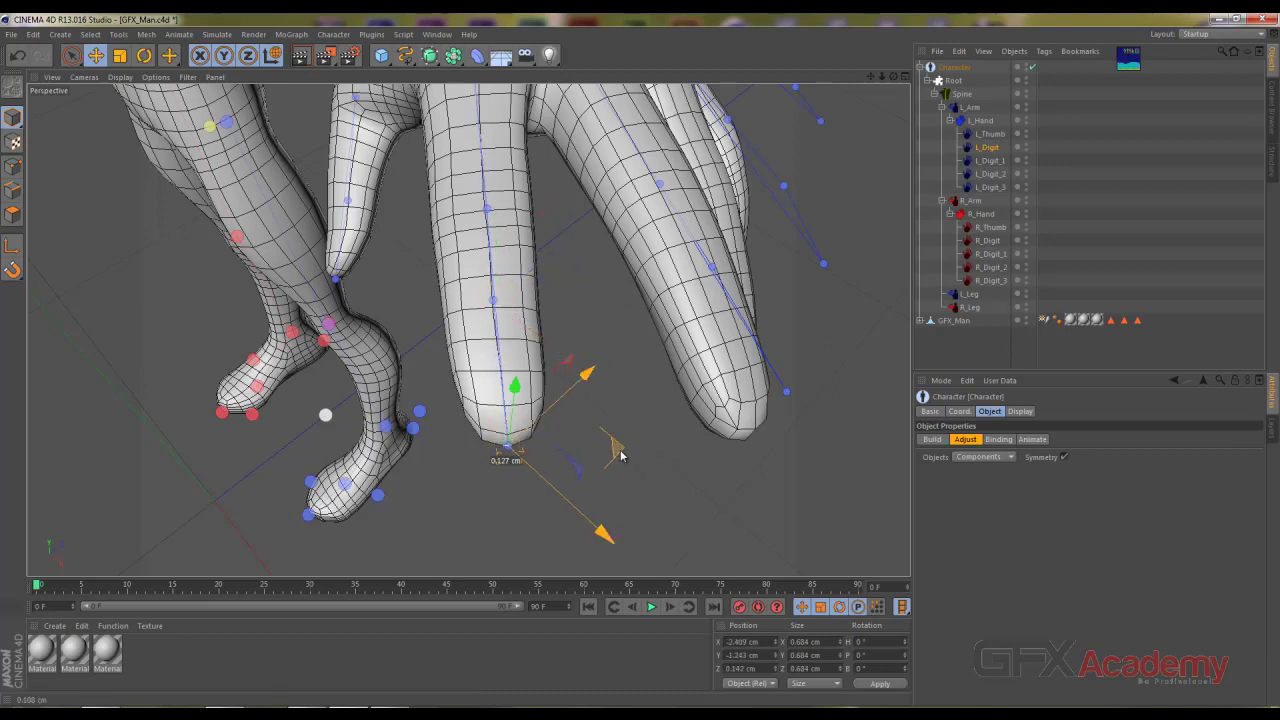
pyautogui.moveTo(620, 455); pyautogui.dragTo(616, 452)
pyautogui.scroll(2, 461, 272)
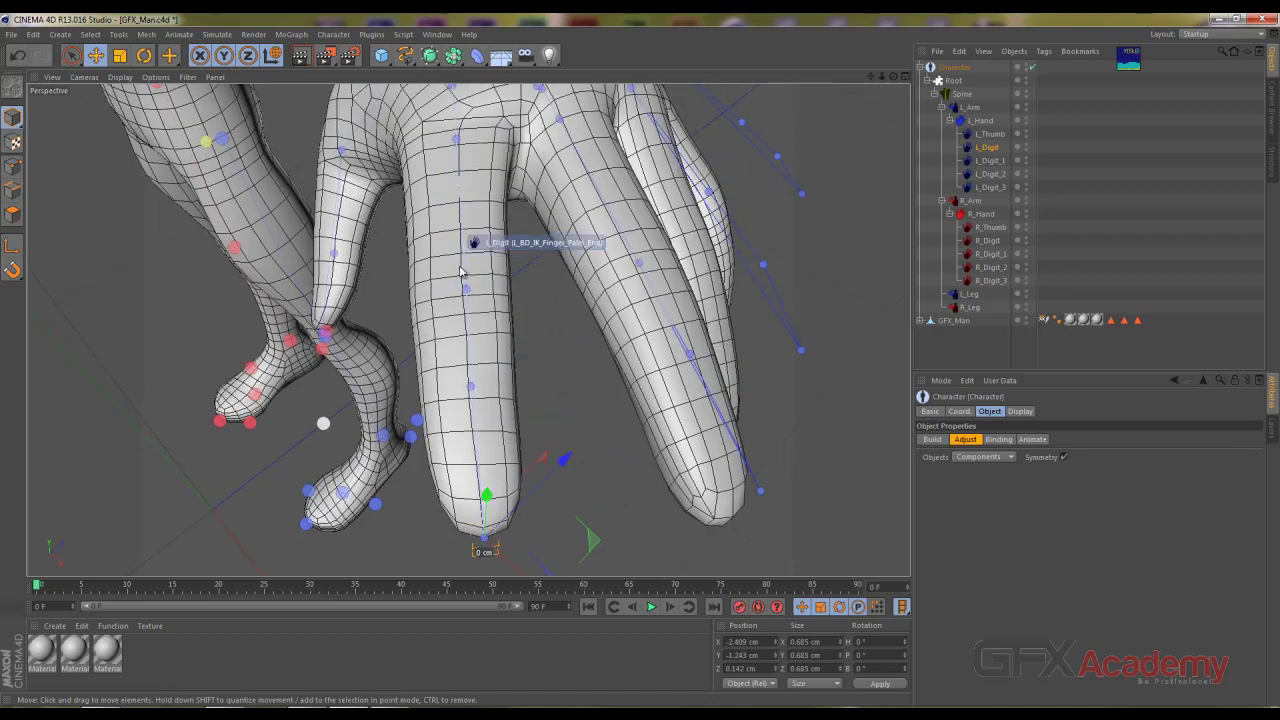
# Step: Orbit around the hand to check the finger joints and select the L_Digit_1 joint
pyautogui.keyDown('alt'); pyautogui.moveTo(460, 272); pyautogui.dragTo(691, 114); pyautogui.keyUp('alt')
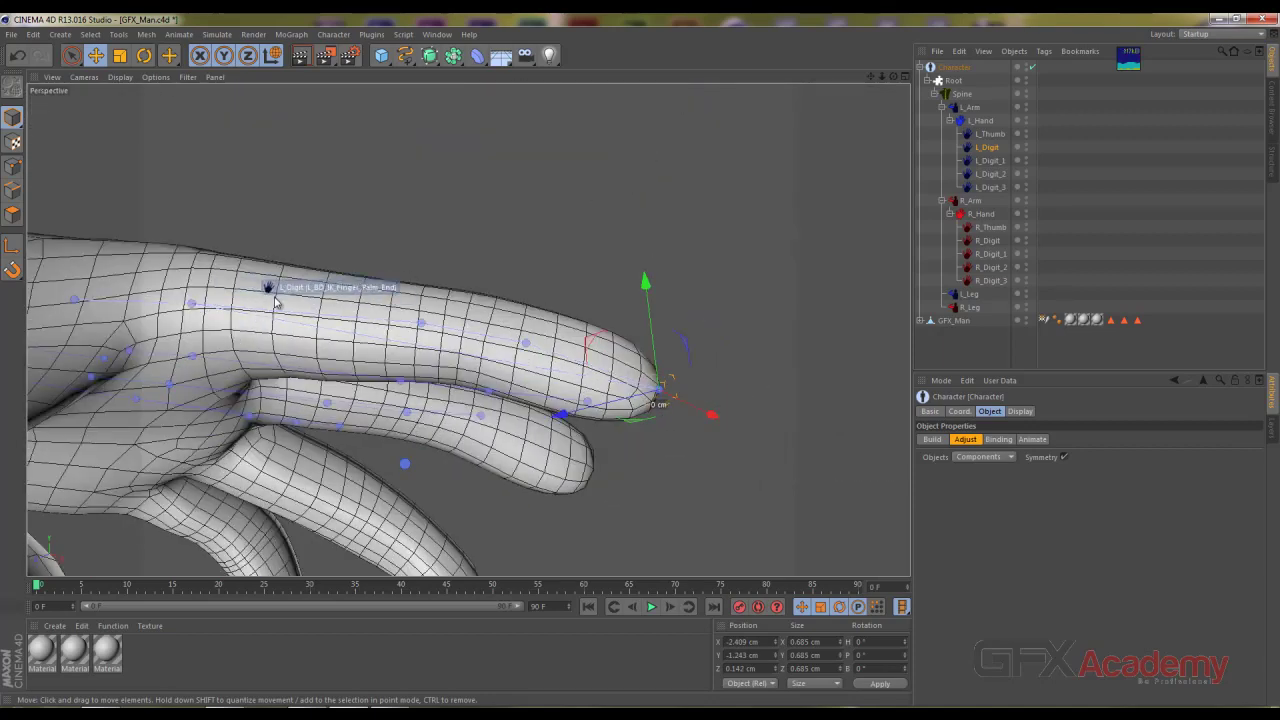
pyautogui.moveTo(218, 256)
pyautogui.keyDown('alt'); pyautogui.mouseDown()
pyautogui.moveTo(188, 280)
pyautogui.moveTo(268, 250)
pyautogui.mouseUp(); pyautogui.keyUp('alt')
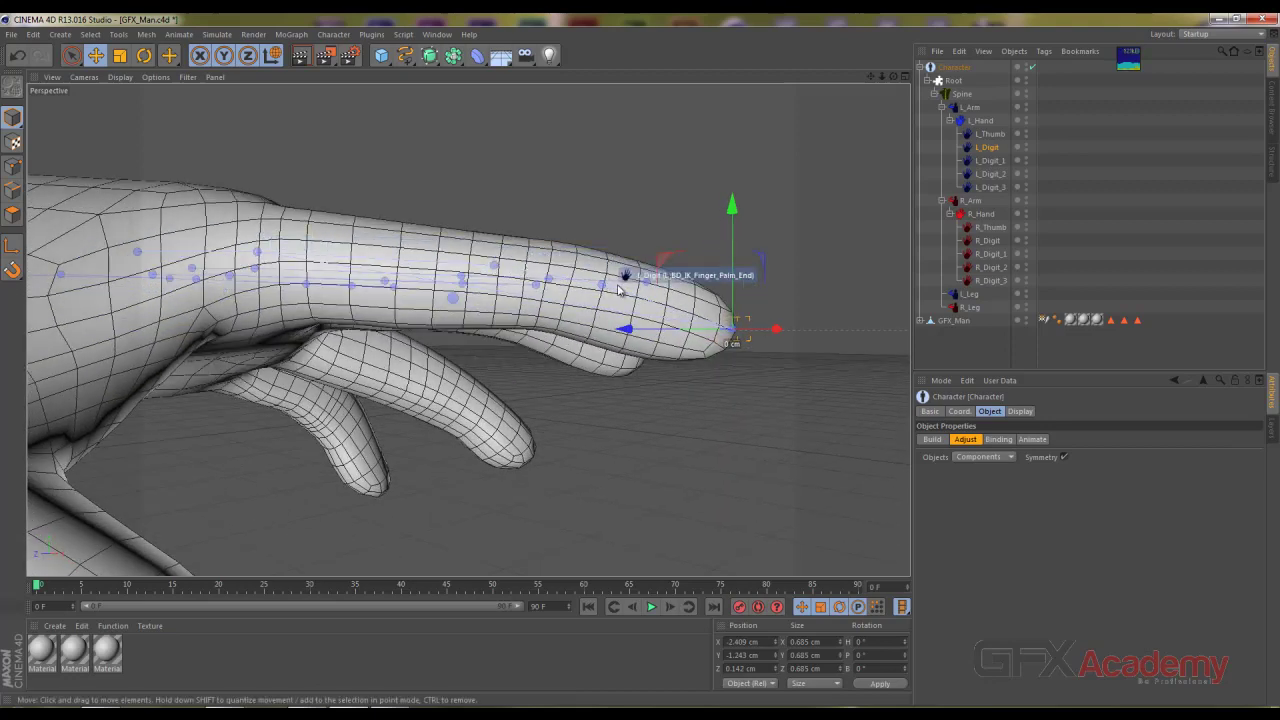
pyautogui.keyDown('alt'); pyautogui.moveTo(540, 268); pyautogui.dragTo(222, 352); pyautogui.keyUp('alt')
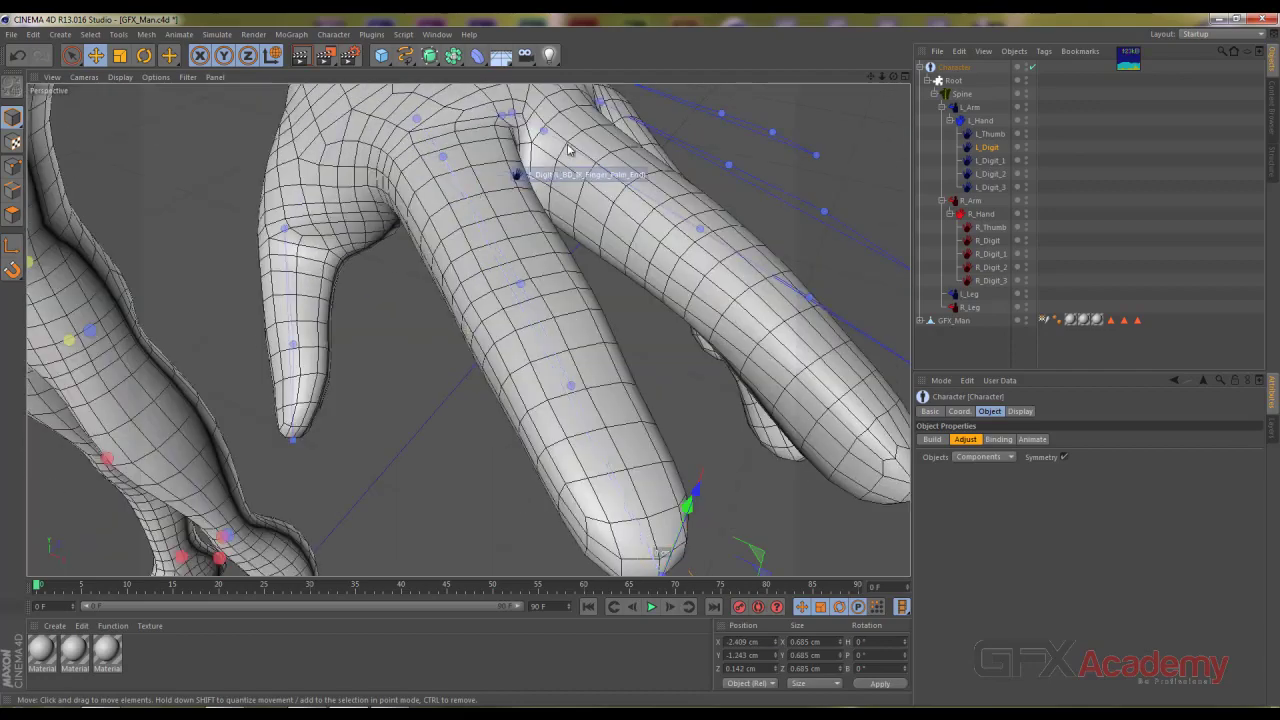
pyautogui.keyDown('alt'); pyautogui.moveTo(568, 149); pyautogui.dragTo(392, 215); pyautogui.keyUp('alt')
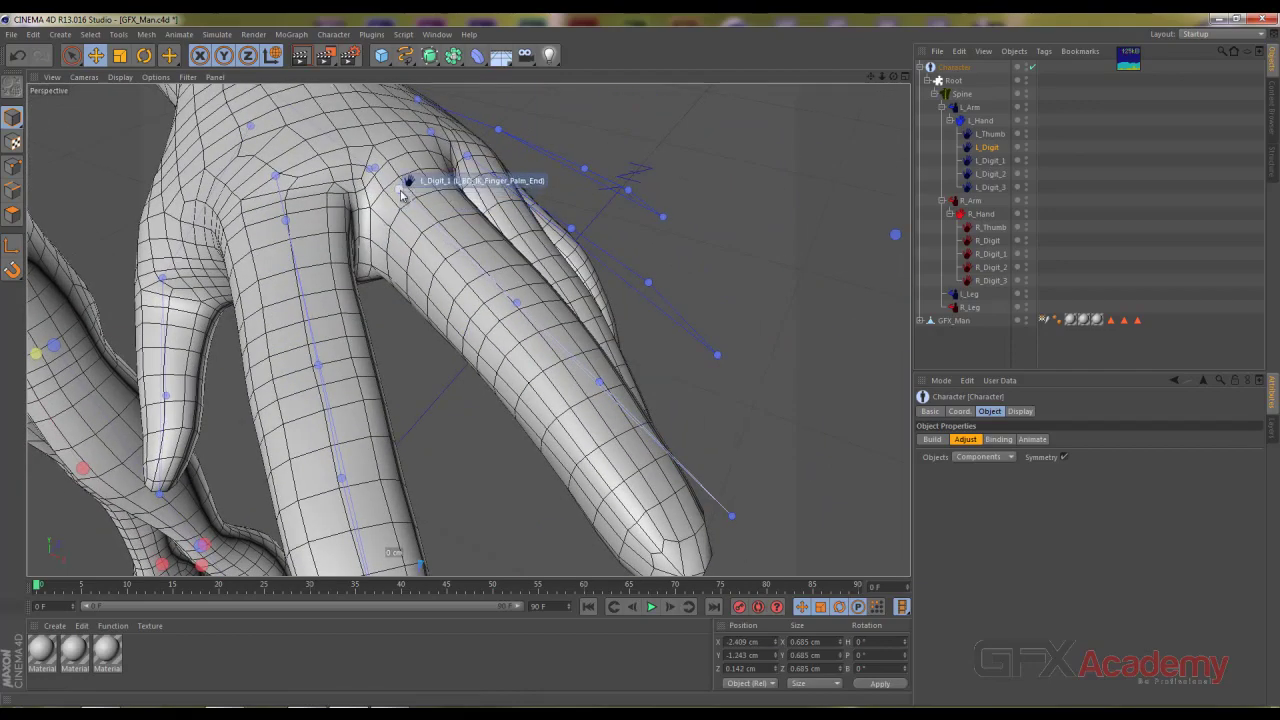
pyautogui.click(402, 193)
pyautogui.moveTo(357, 323)
pyautogui.keyDown('alt'); pyautogui.mouseDown()
pyautogui.moveTo(313, 355)
pyautogui.moveTo(114, 292)
pyautogui.moveTo(90, 265)
pyautogui.moveTo(646, 363)
pyautogui.moveTo(342, 394)
pyautogui.moveTo(405, 305)
pyautogui.mouseUp(); pyautogui.keyUp('alt')
# Step: Move the L_Digit_1 joints along the middle finger, bringing the end joint to the fingertip
pyautogui.click(514, 278)
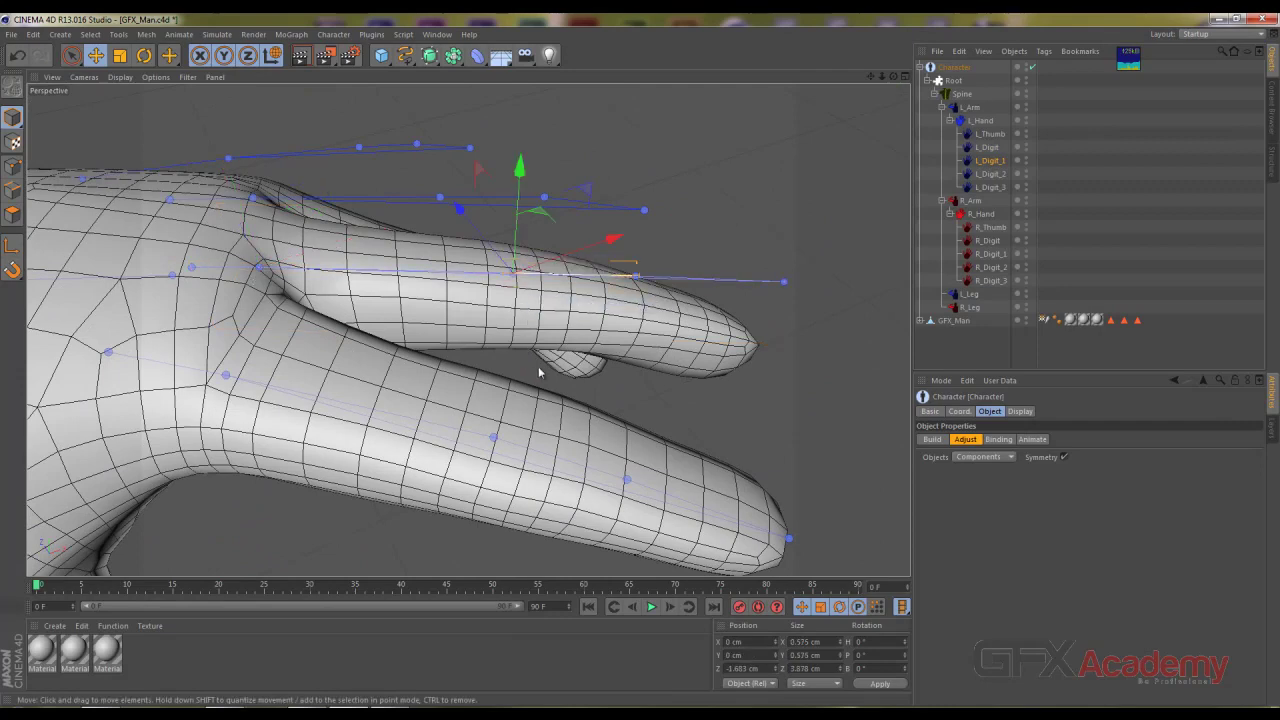
pyautogui.moveTo(562, 364)
pyautogui.keyDown('alt'); pyautogui.mouseDown()
pyautogui.moveTo(443, 297)
pyautogui.moveTo(463, 260)
pyautogui.moveTo(458, 350)
pyautogui.moveTo(449, 337)
pyautogui.mouseUp(); pyautogui.keyUp('alt')
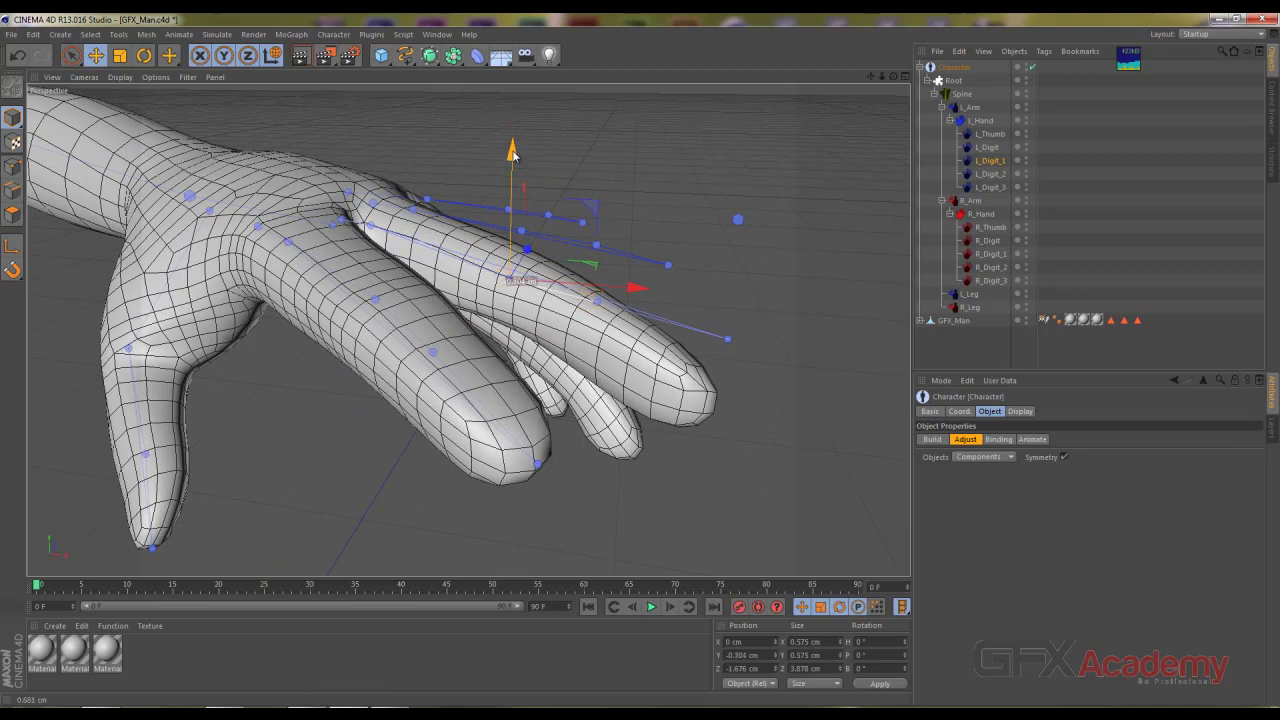
pyautogui.moveTo(512, 152); pyautogui.dragTo(605, 176)
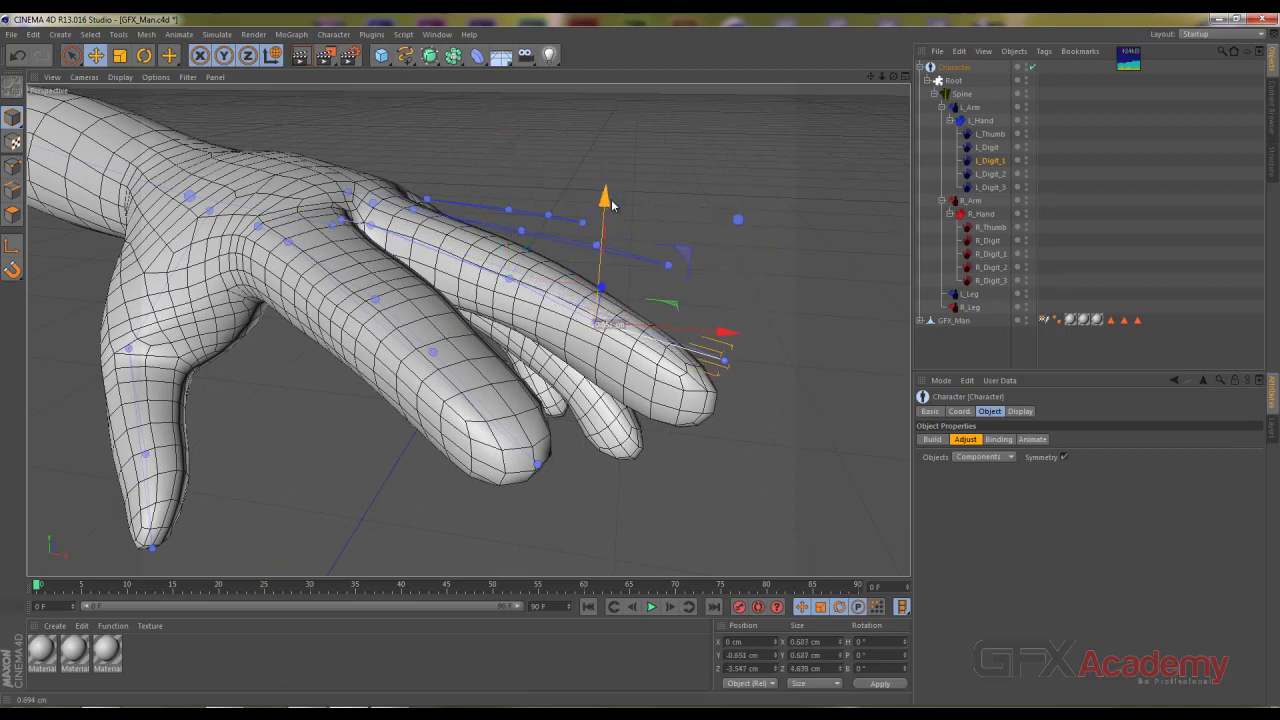
pyautogui.moveTo(612, 207); pyautogui.dragTo(613, 212)
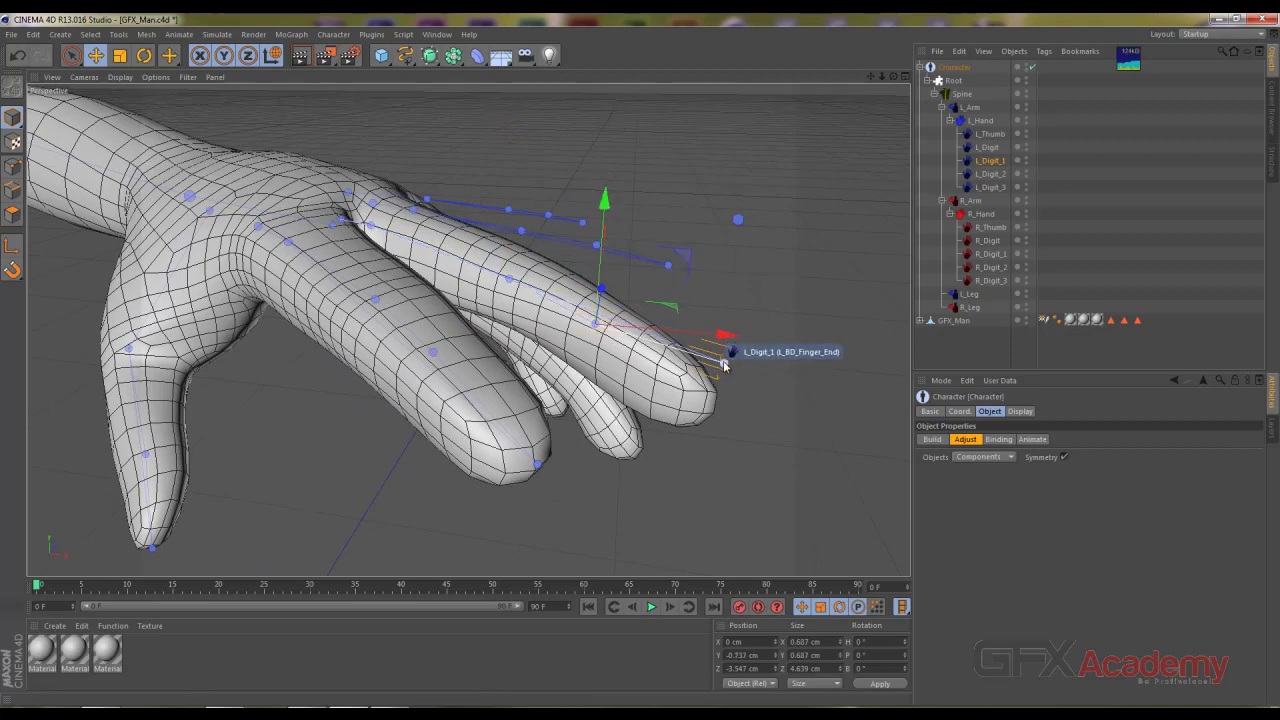
pyautogui.moveTo(724, 362); pyautogui.dragTo(741, 245)
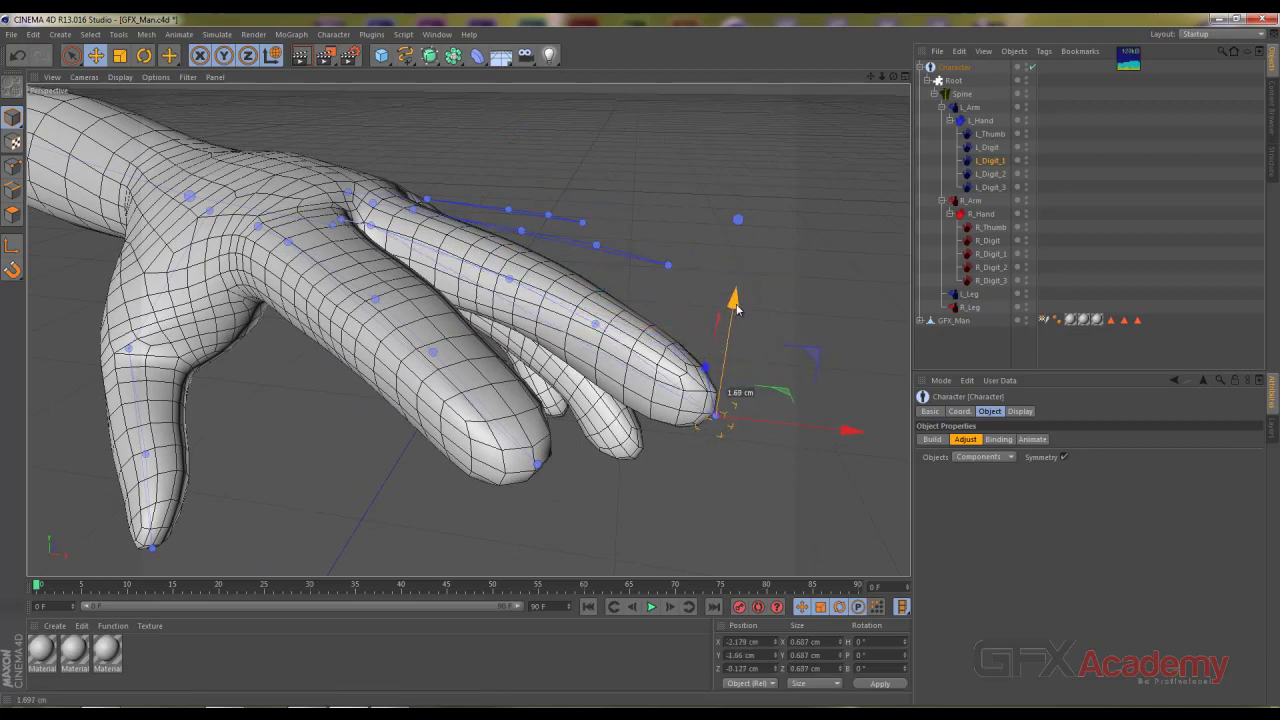
pyautogui.moveTo(735, 308)
pyautogui.keyDown('alt'); pyautogui.mouseDown()
pyautogui.moveTo(453, 248)
pyautogui.moveTo(297, 240)
pyautogui.moveTo(260, 211)
pyautogui.moveTo(494, 214)
pyautogui.moveTo(618, 260)
pyautogui.moveTo(624, 280)
pyautogui.mouseUp(); pyautogui.keyUp('alt')
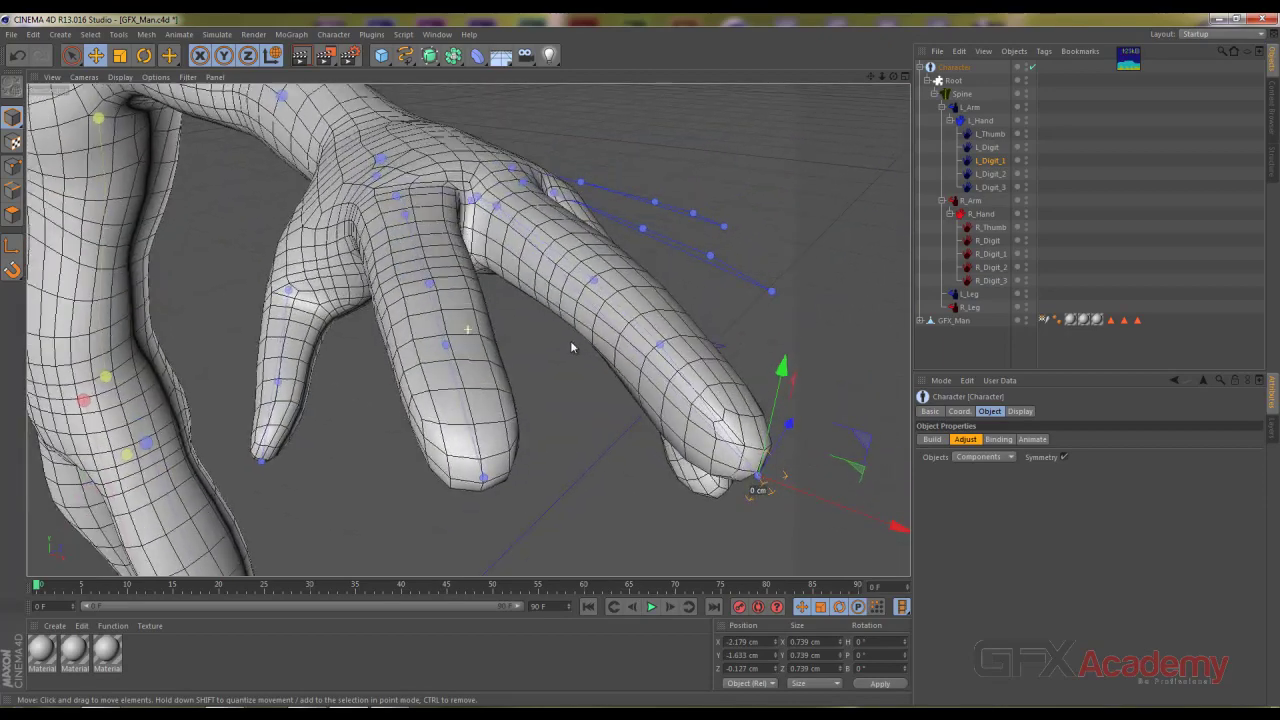
# Step: Return to a full-size Perspective view zoomed on the fingers and select the L_Digit_2 joint
pyautogui.middleClick(622, 180)
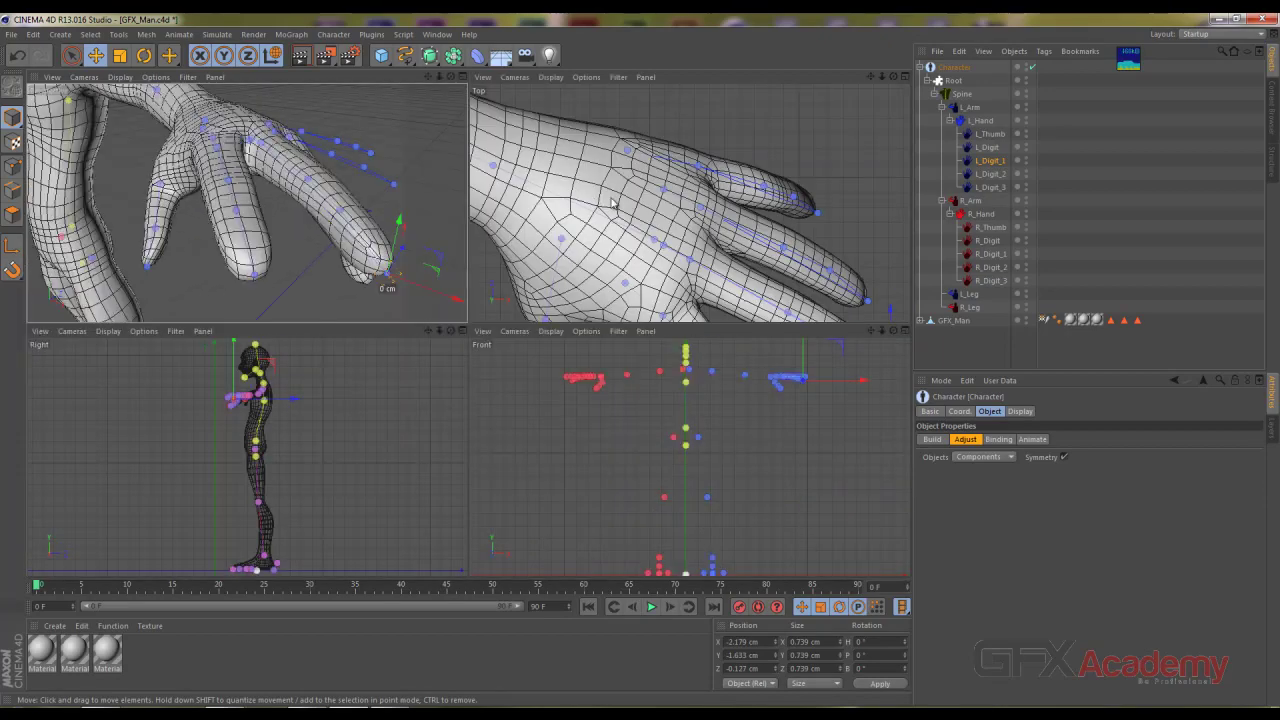
pyautogui.middleClick(370, 203)
pyautogui.scroll(2, 717, 280)
pyautogui.scroll(2, 629, 217)
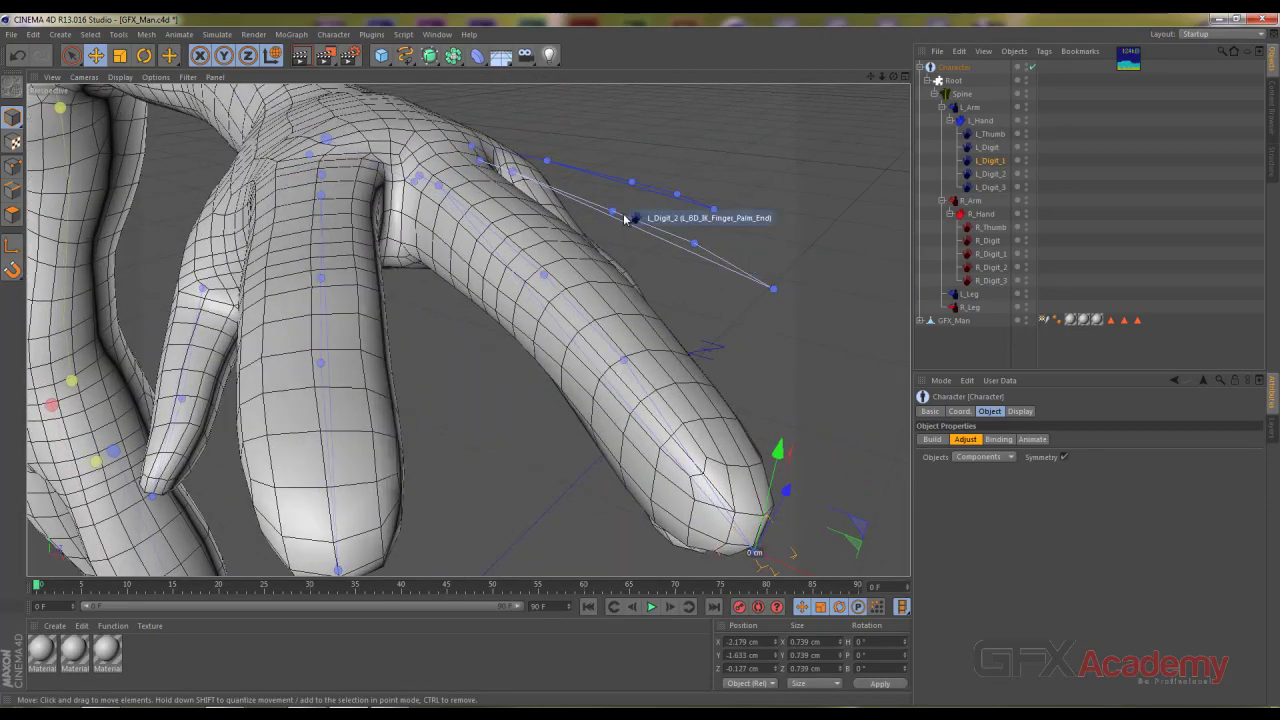
pyautogui.moveTo(629, 217)
pyautogui.keyDown('alt'); pyautogui.mouseDown()
pyautogui.moveTo(558, 272)
pyautogui.moveTo(590, 332)
pyautogui.moveTo(341, 314)
pyautogui.mouseUp(); pyautogui.keyUp('alt')
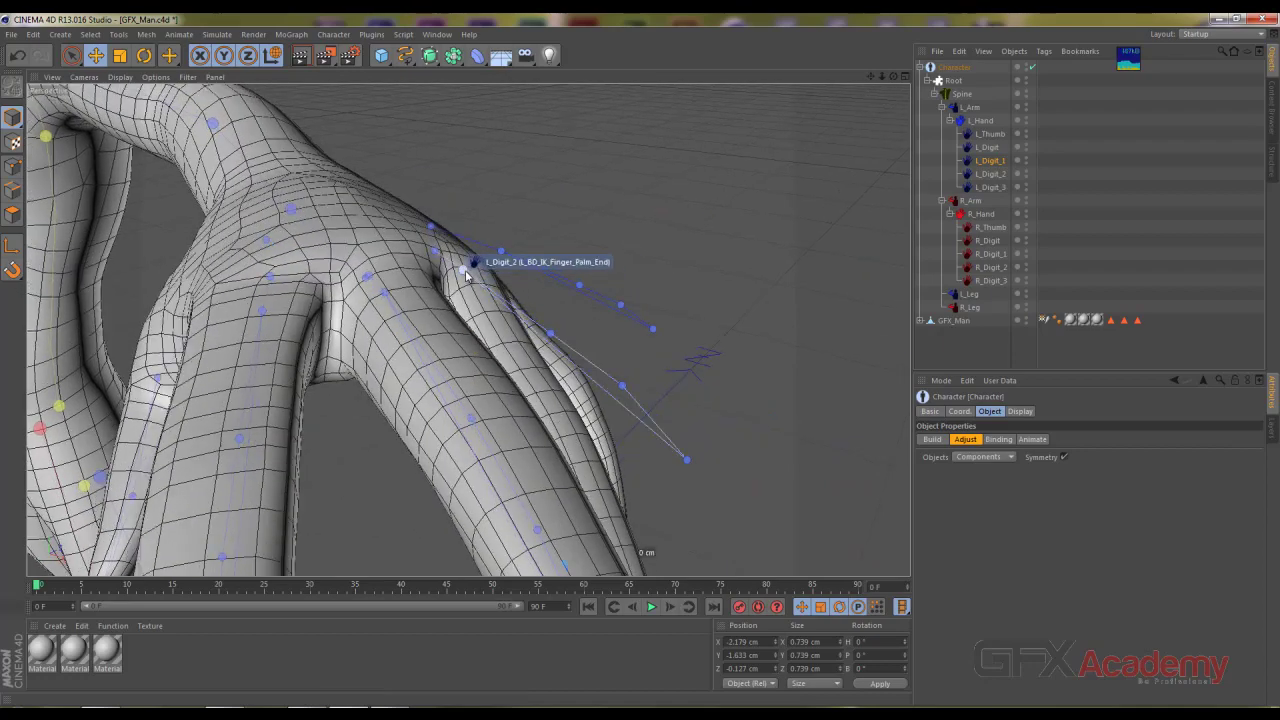
pyautogui.click(465, 270)
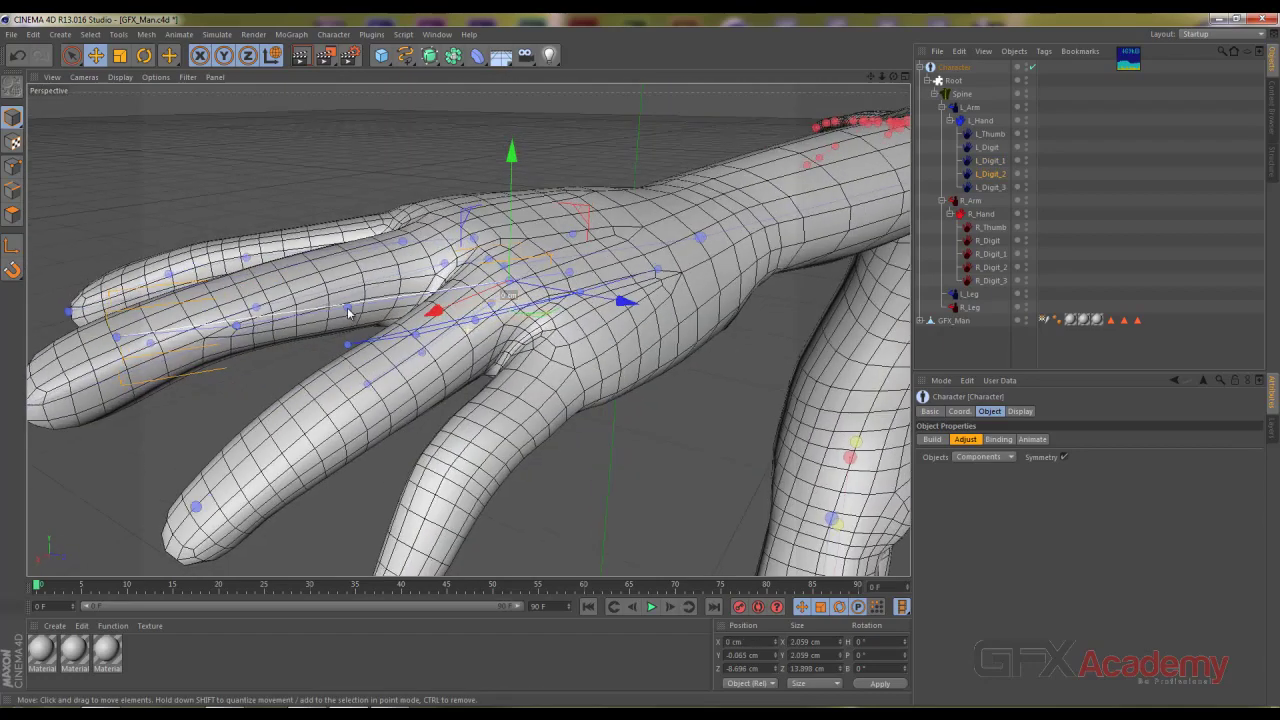
# Step: Lower the first L_Digit_2 fingertip joint along Y into its finger mesh
pyautogui.keyDown('alt'); pyautogui.moveTo(341, 314); pyautogui.dragTo(366, 255); pyautogui.keyUp('alt')
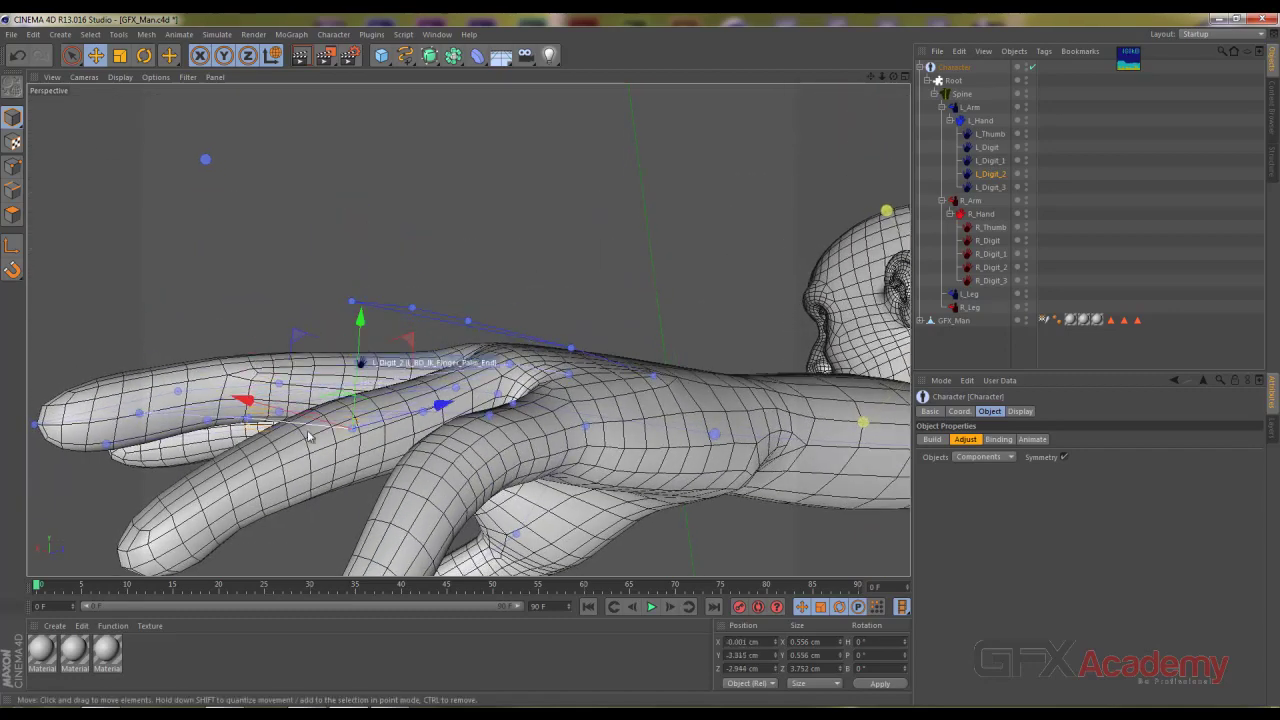
pyautogui.moveTo(369, 326)
pyautogui.keyDown('alt'); pyautogui.mouseDown()
pyautogui.moveTo(443, 514)
pyautogui.moveTo(586, 526)
pyautogui.moveTo(296, 542)
pyautogui.moveTo(250, 510)
pyautogui.mouseUp(); pyautogui.keyUp('alt')
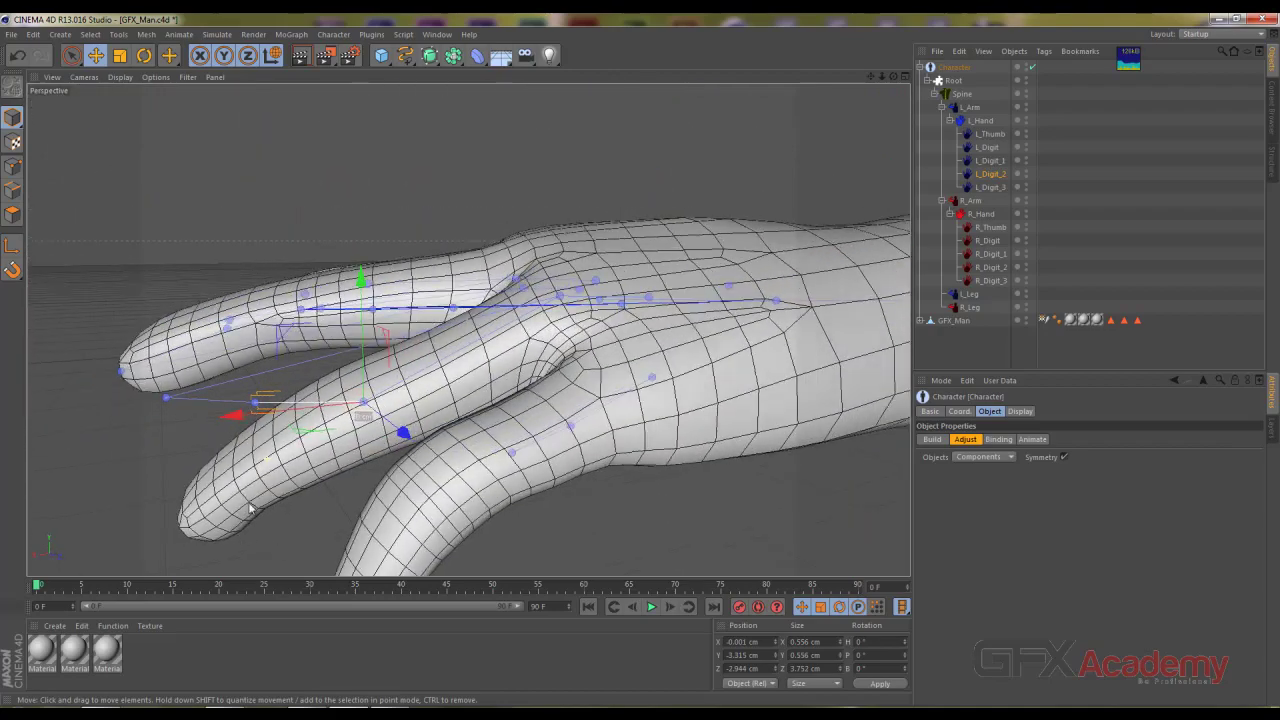
pyautogui.click(255, 405)
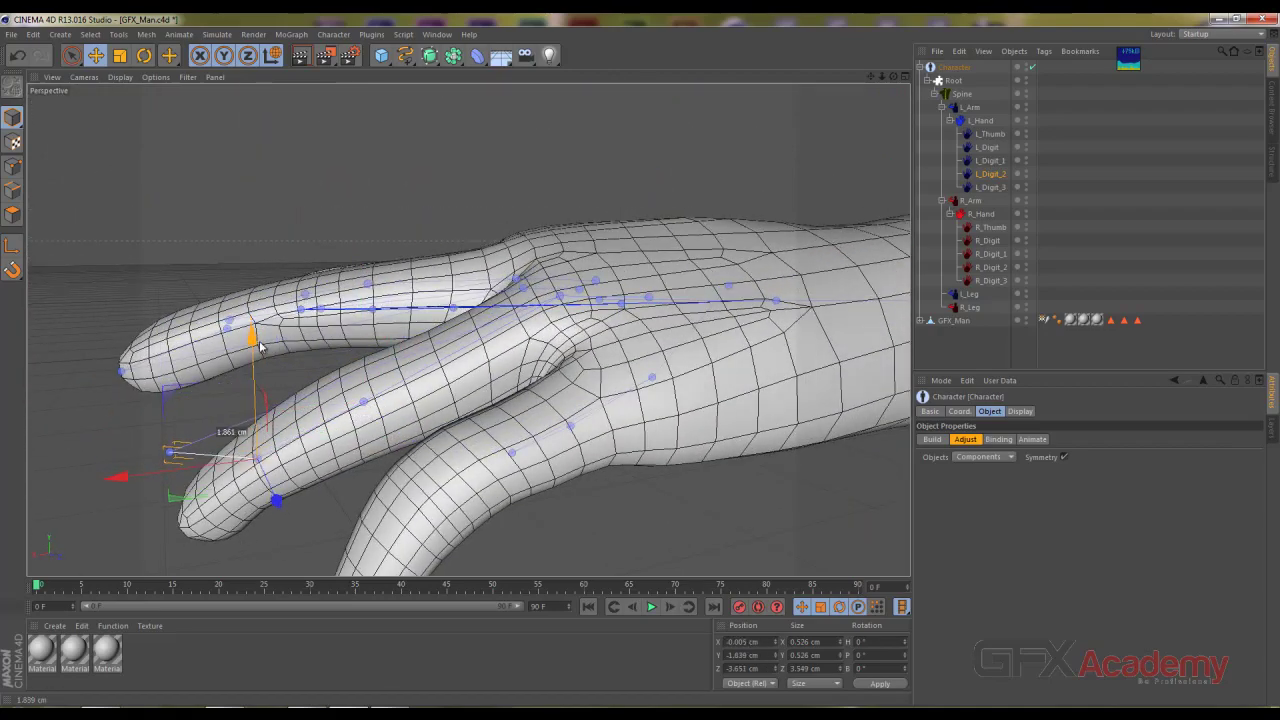
pyautogui.moveTo(260, 346); pyautogui.dragTo(256, 352)
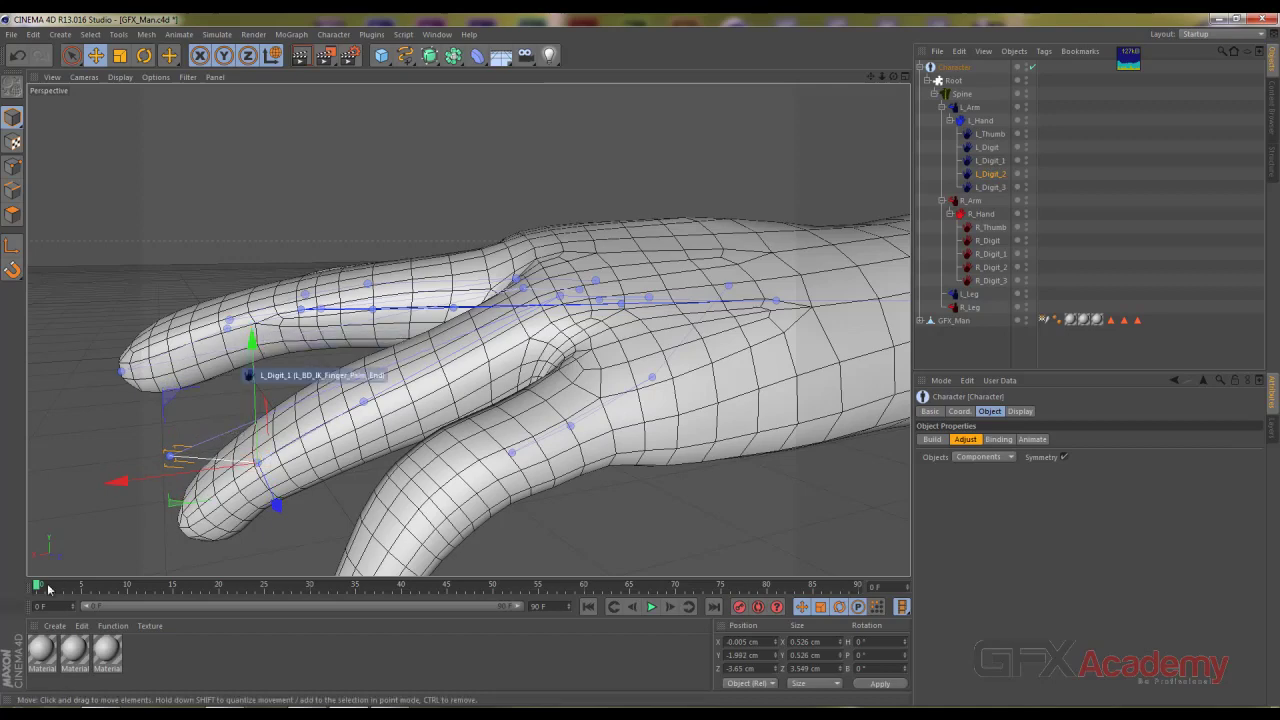
# Step: Lower the L_Digit_3 base joint from -0.065 to -2.416 cm in Y into the hand
pyautogui.click(172, 457)
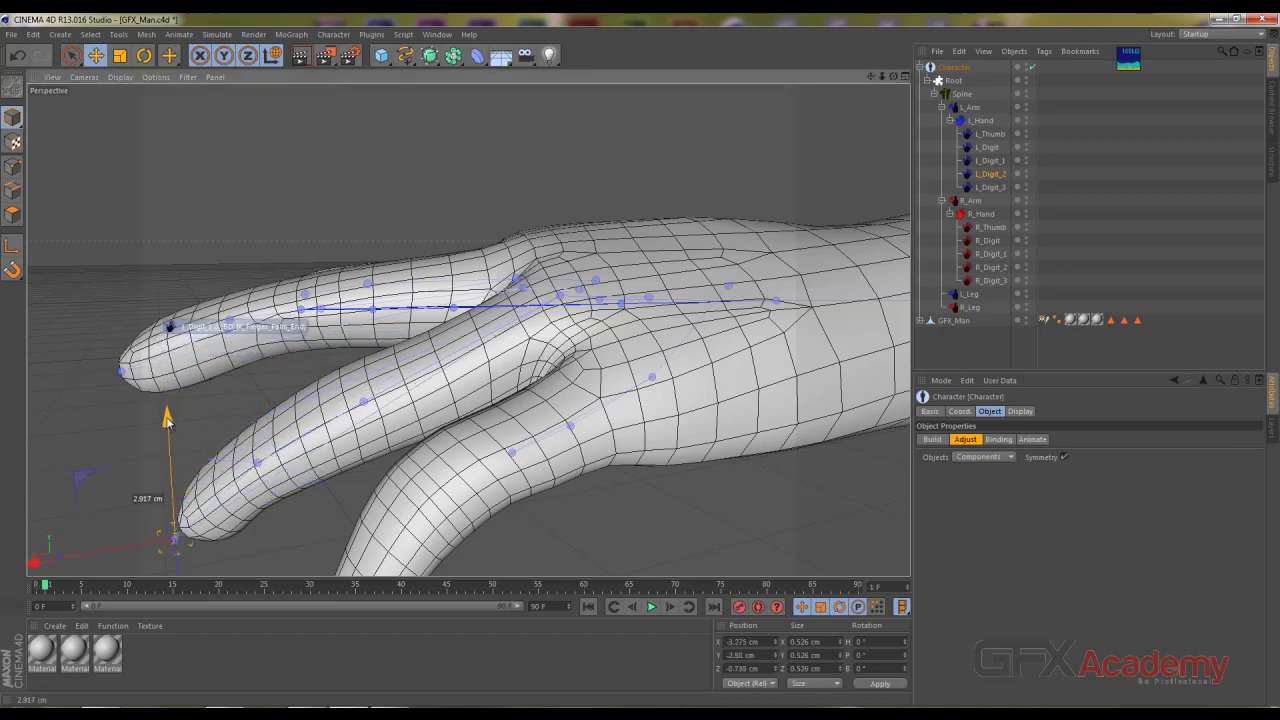
pyautogui.moveTo(170, 420)
pyautogui.keyDown('alt'); pyautogui.mouseDown()
pyautogui.moveTo(438, 464)
pyautogui.moveTo(354, 456)
pyautogui.moveTo(550, 432)
pyautogui.moveTo(457, 366)
pyautogui.moveTo(463, 343)
pyautogui.moveTo(514, 331)
pyautogui.moveTo(530, 355)
pyautogui.moveTo(505, 372)
pyautogui.moveTo(256, 453)
pyautogui.mouseUp(); pyautogui.keyUp('alt')
pyautogui.moveTo(724, 350)
pyautogui.keyDown('alt'); pyautogui.mouseDown()
pyautogui.moveTo(490, 384)
pyautogui.moveTo(642, 398)
pyautogui.moveTo(611, 446)
pyautogui.moveTo(710, 445)
pyautogui.moveTo(673, 459)
pyautogui.mouseUp(); pyautogui.keyUp('alt')
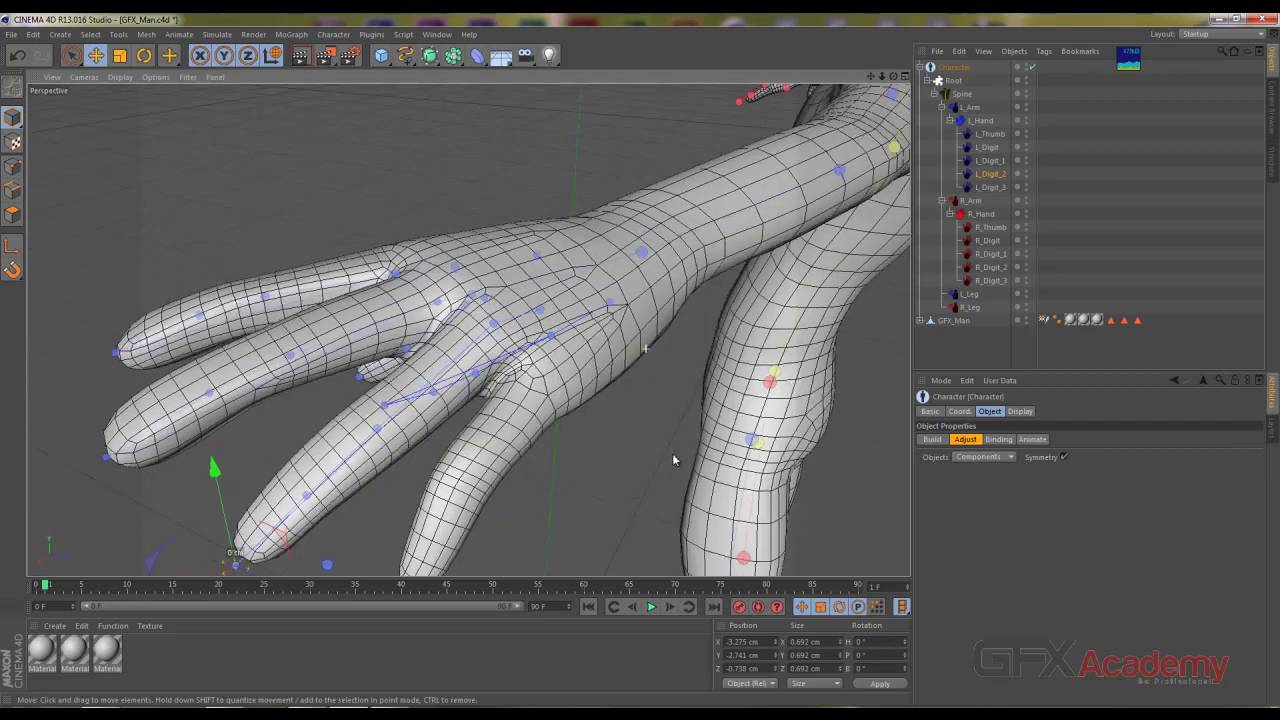
pyautogui.click(557, 330)
pyautogui.moveTo(557, 330)
pyautogui.keyDown('alt'); pyautogui.mouseDown()
pyautogui.moveTo(470, 296)
pyautogui.moveTo(455, 214)
pyautogui.moveTo(415, 227)
pyautogui.moveTo(507, 216)
pyautogui.moveTo(543, 247)
pyautogui.moveTo(542, 271)
pyautogui.mouseUp(); pyautogui.keyUp('alt')
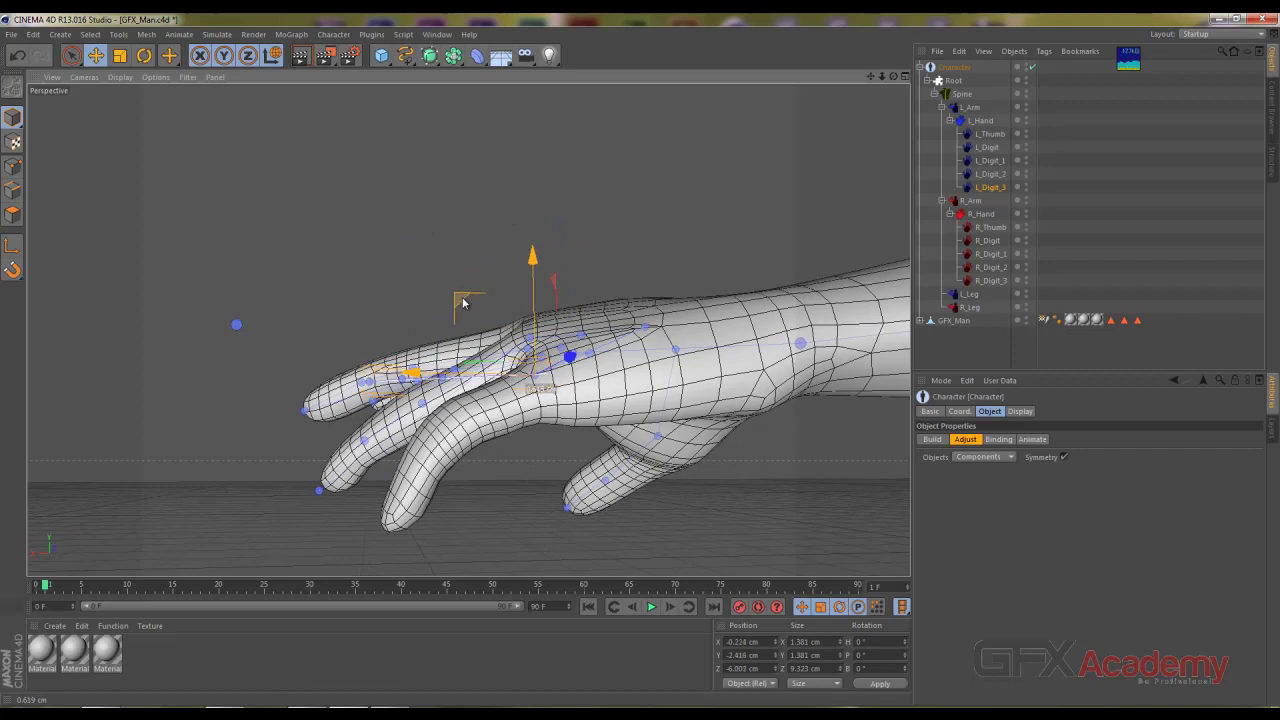
# Step: Slide the L_Digit_3 palm joint sideways along X into its finger
pyautogui.keyDown('alt'); pyautogui.moveTo(461, 302); pyautogui.dragTo(684, 428); pyautogui.keyUp('alt')
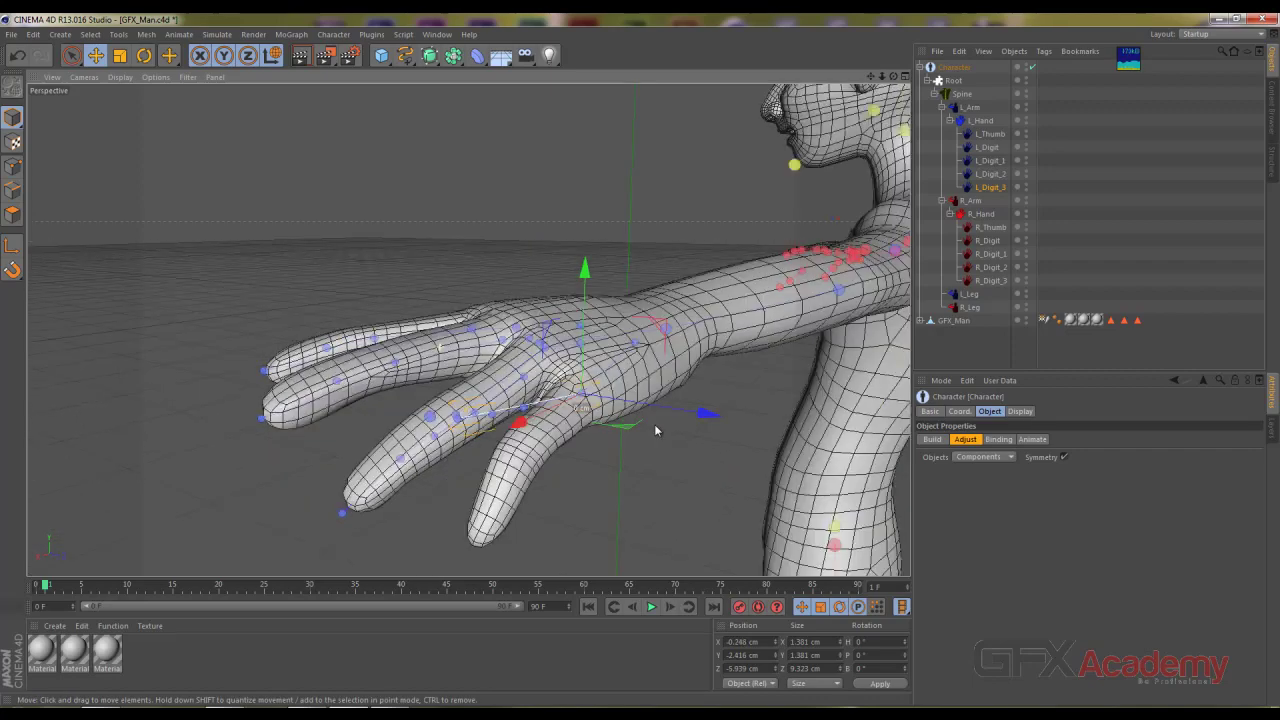
pyautogui.scroll(2, 684, 428)
pyautogui.scroll(3, 746, 385)
pyautogui.scroll(3, 746, 385)
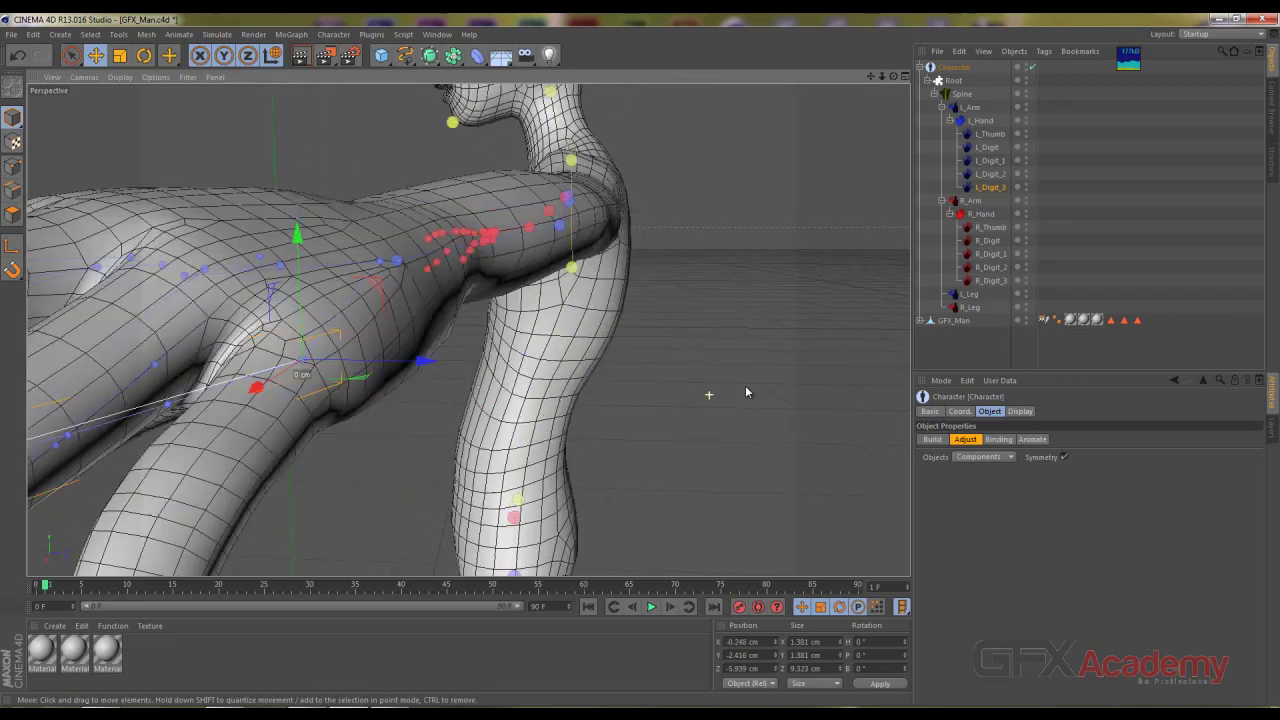
pyautogui.moveTo(410, 391)
pyautogui.keyDown('alt'); pyautogui.mouseDown()
pyautogui.moveTo(502, 403)
pyautogui.moveTo(572, 348)
pyautogui.moveTo(564, 325)
pyautogui.mouseUp(); pyautogui.keyUp('alt')
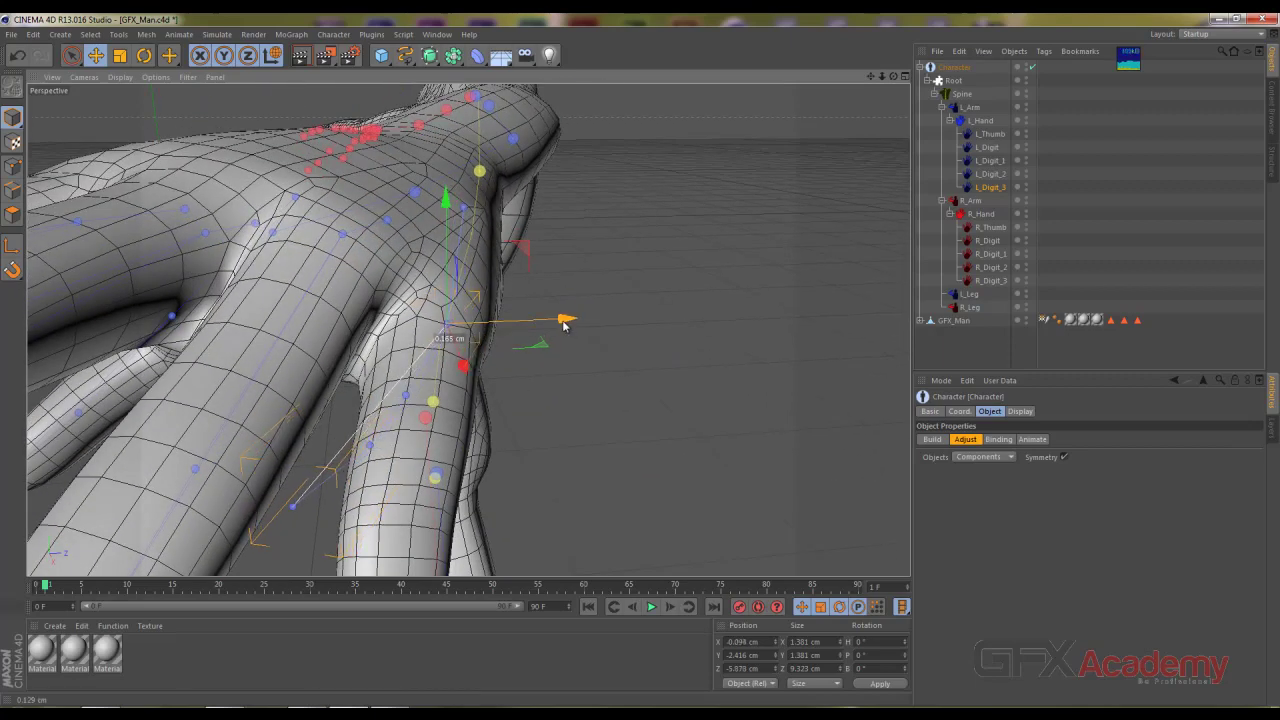
pyautogui.keyDown('alt'); pyautogui.moveTo(600, 391); pyautogui.dragTo(366, 337); pyautogui.keyUp('alt')
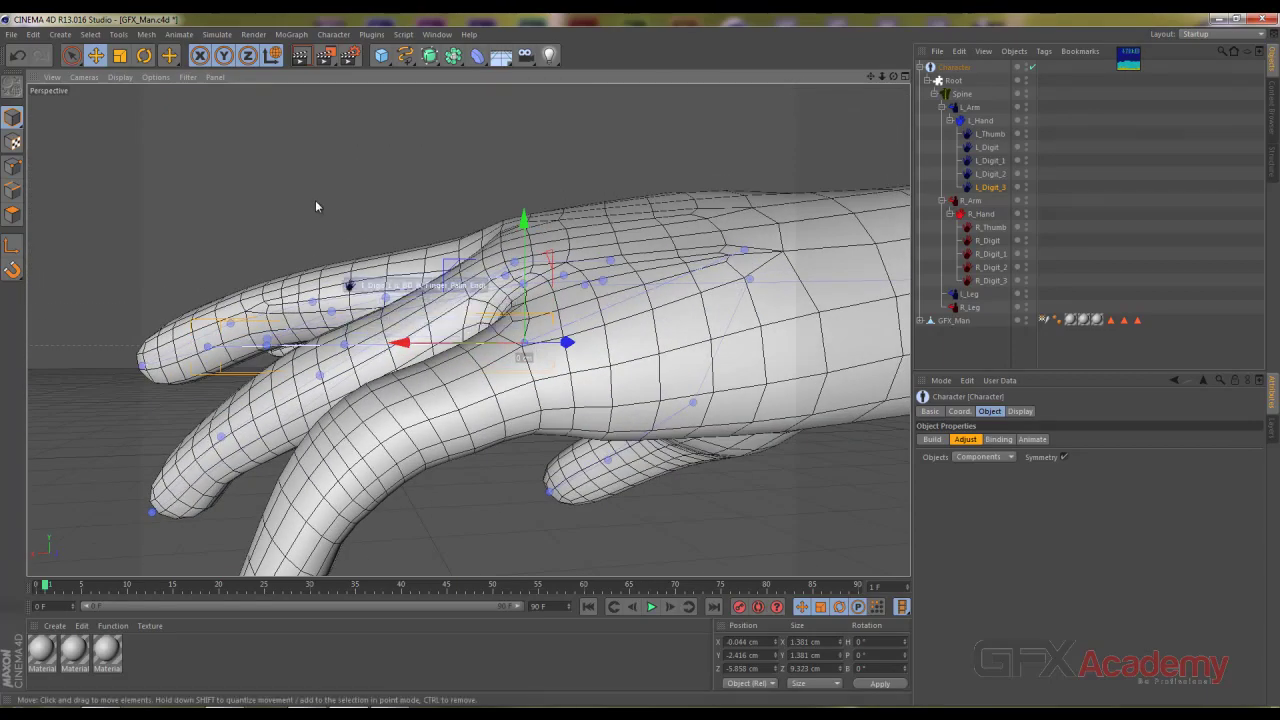
# Step: Rotate the L_Digit_3 palm joint about -31° so the chain follows its finger
pyautogui.click(152, 61)
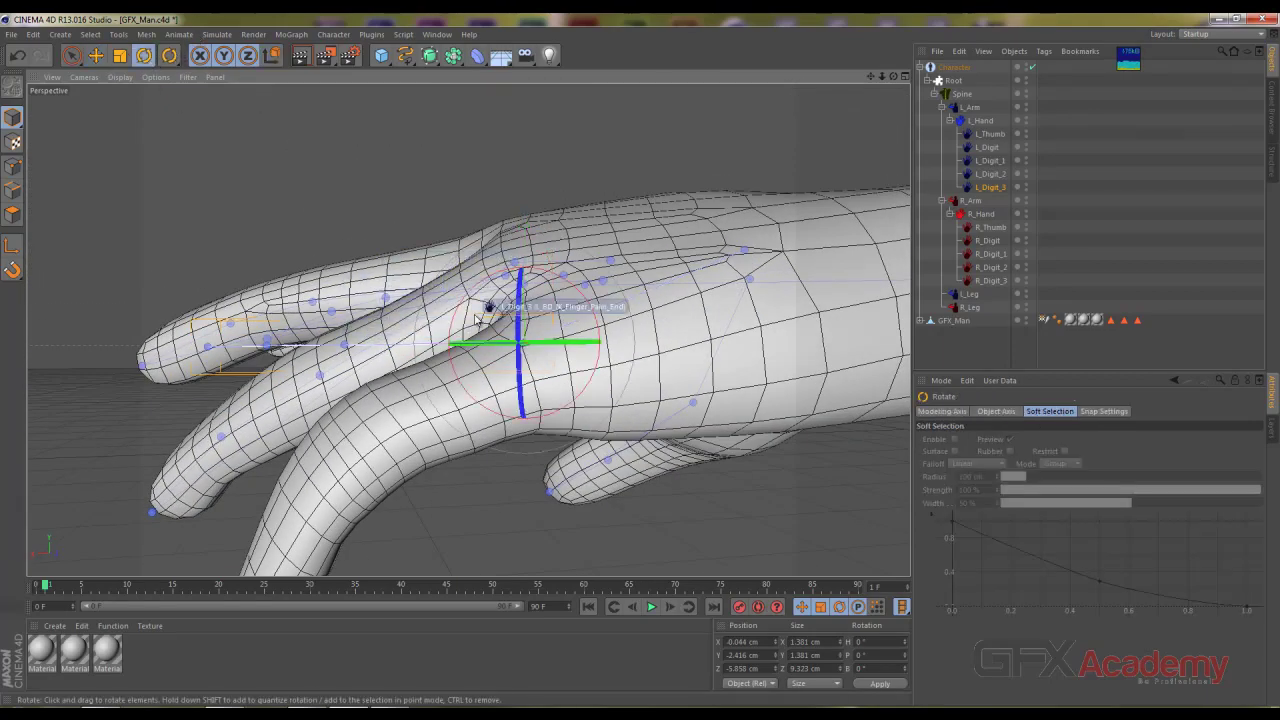
pyautogui.moveTo(468, 301); pyautogui.dragTo(456, 338)
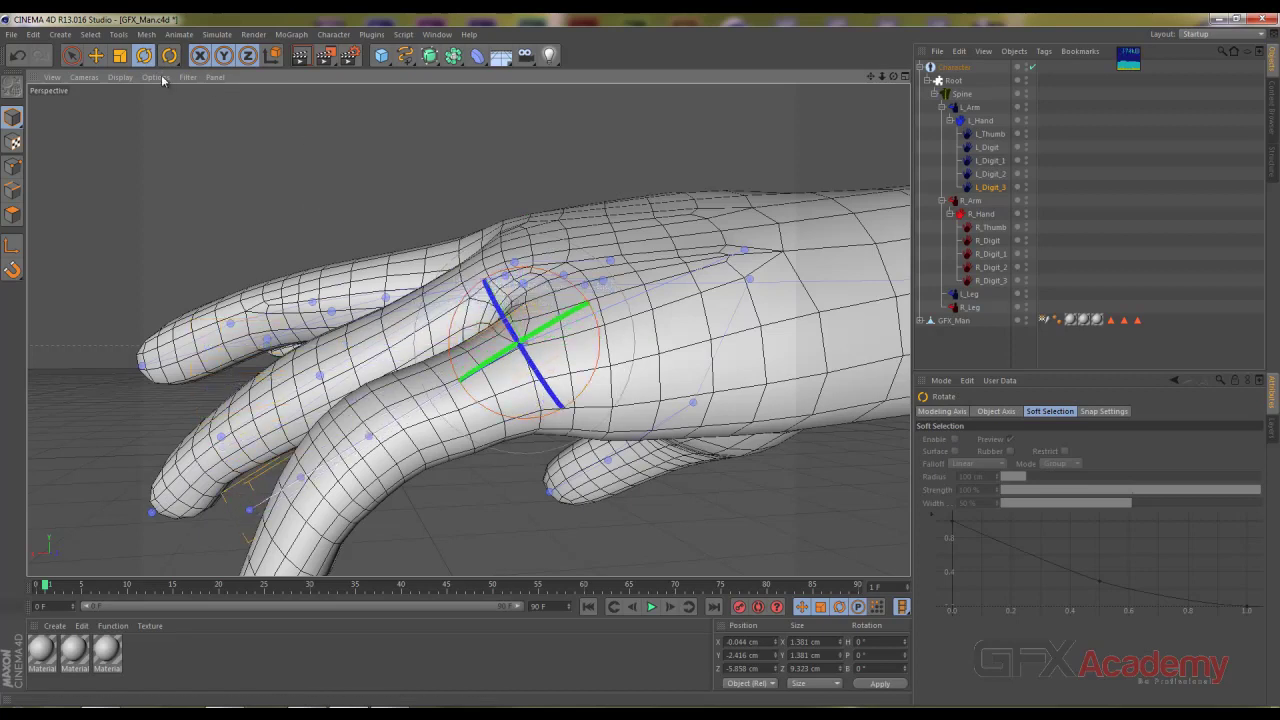
pyautogui.click(96, 56)
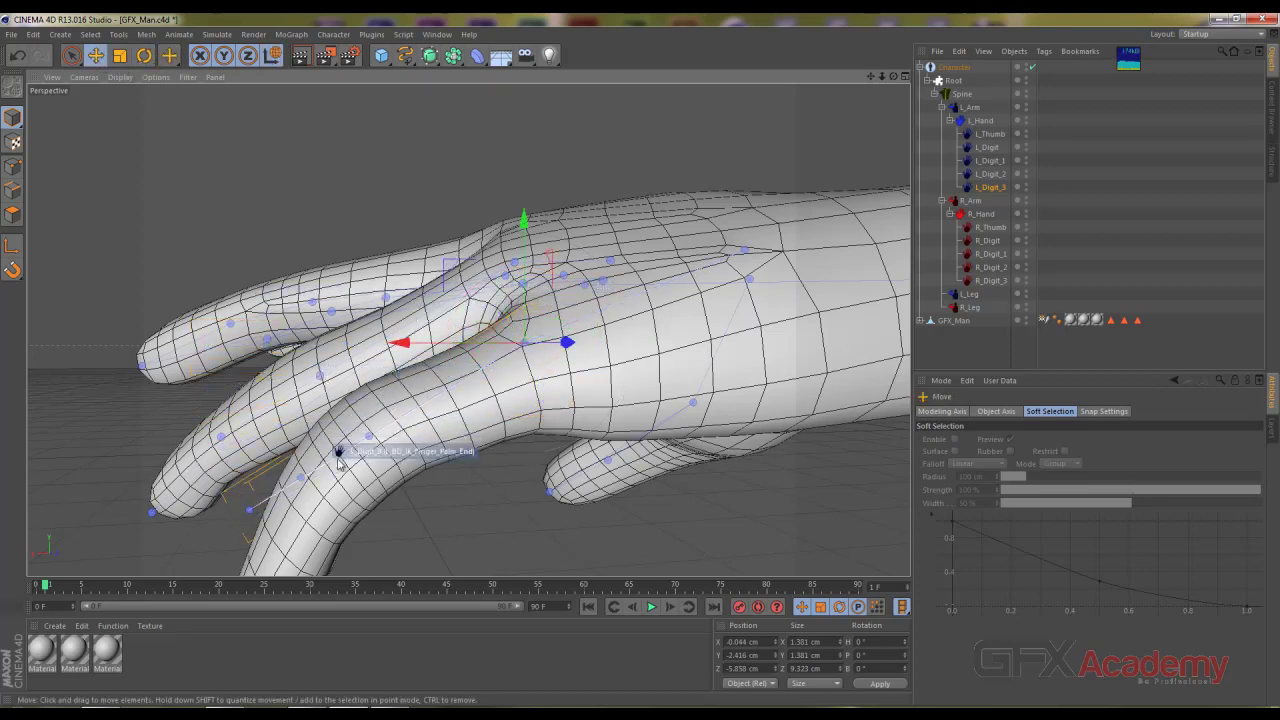
pyautogui.keyDown('alt'); pyautogui.moveTo(343, 449); pyautogui.dragTo(432, 290); pyautogui.keyUp('alt')
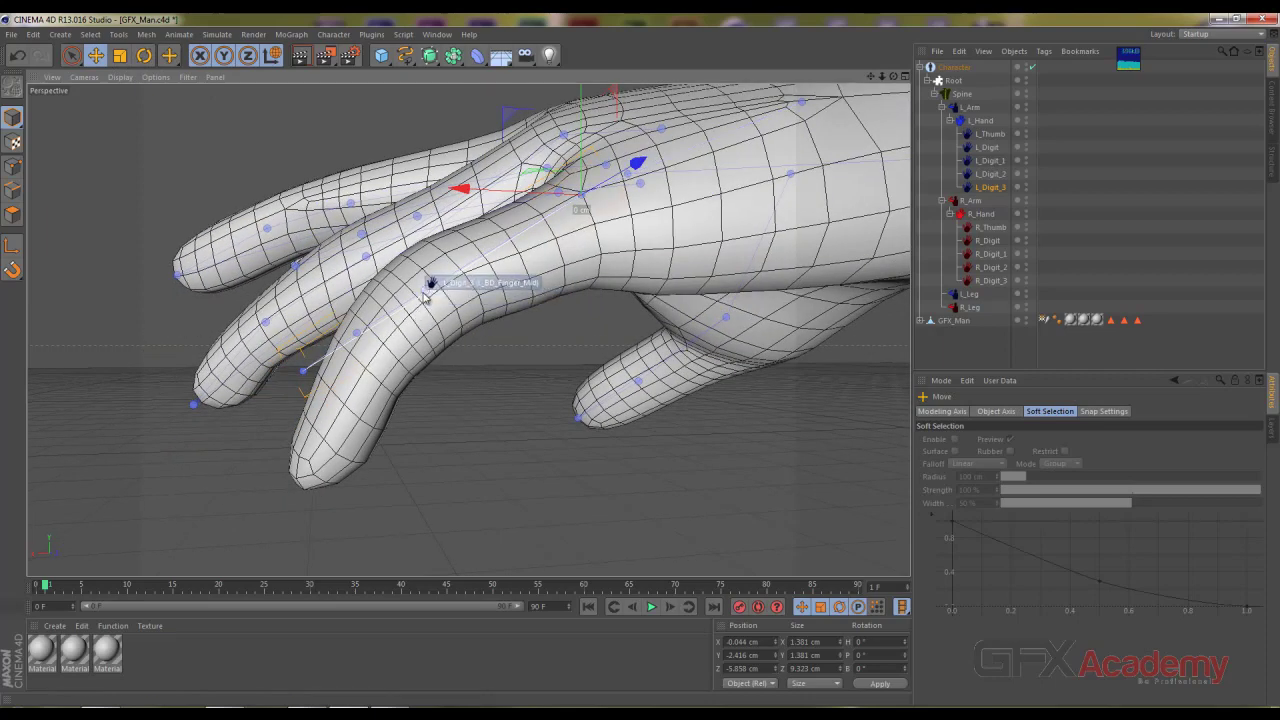
pyautogui.click(429, 301)
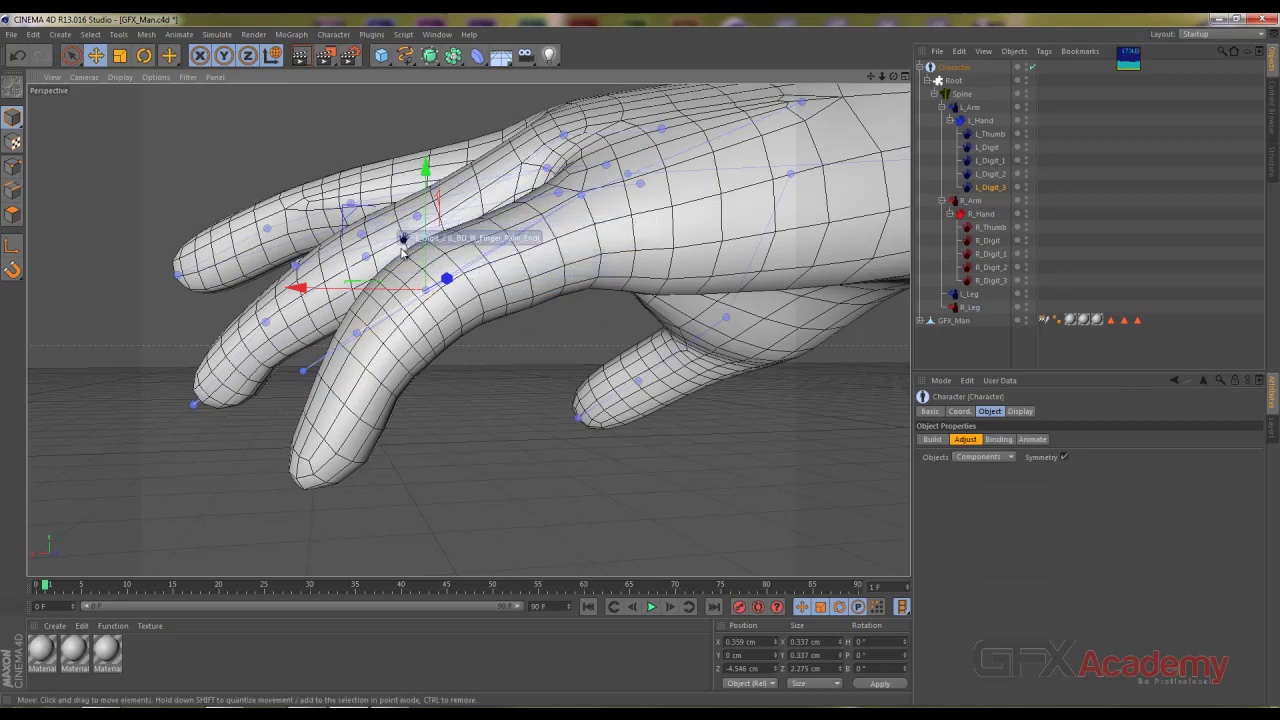
# Step: Drag the remaining L_Digit_3 joints, including the end joint, down inside the finger mesh
pyautogui.keyDown('alt'); pyautogui.moveTo(443, 266); pyautogui.dragTo(289, 208); pyautogui.keyUp('alt')
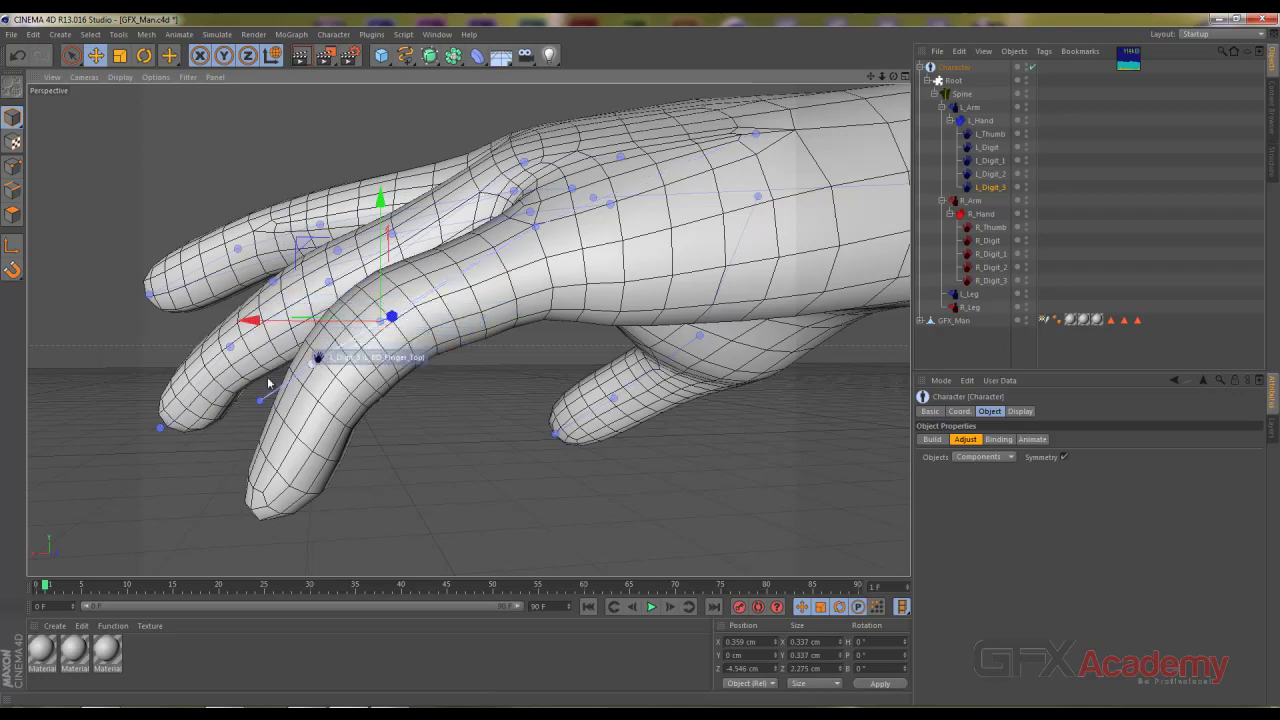
pyautogui.keyDown('alt'); pyautogui.moveTo(256, 388); pyautogui.dragTo(251, 371); pyautogui.keyUp('alt')
pyautogui.moveTo(400, 386)
pyautogui.keyDown('alt'); pyautogui.mouseDown()
pyautogui.moveTo(429, 449)
pyautogui.moveTo(524, 486)
pyautogui.moveTo(600, 486)
pyautogui.moveTo(392, 431)
pyautogui.mouseUp(); pyautogui.keyUp('alt')
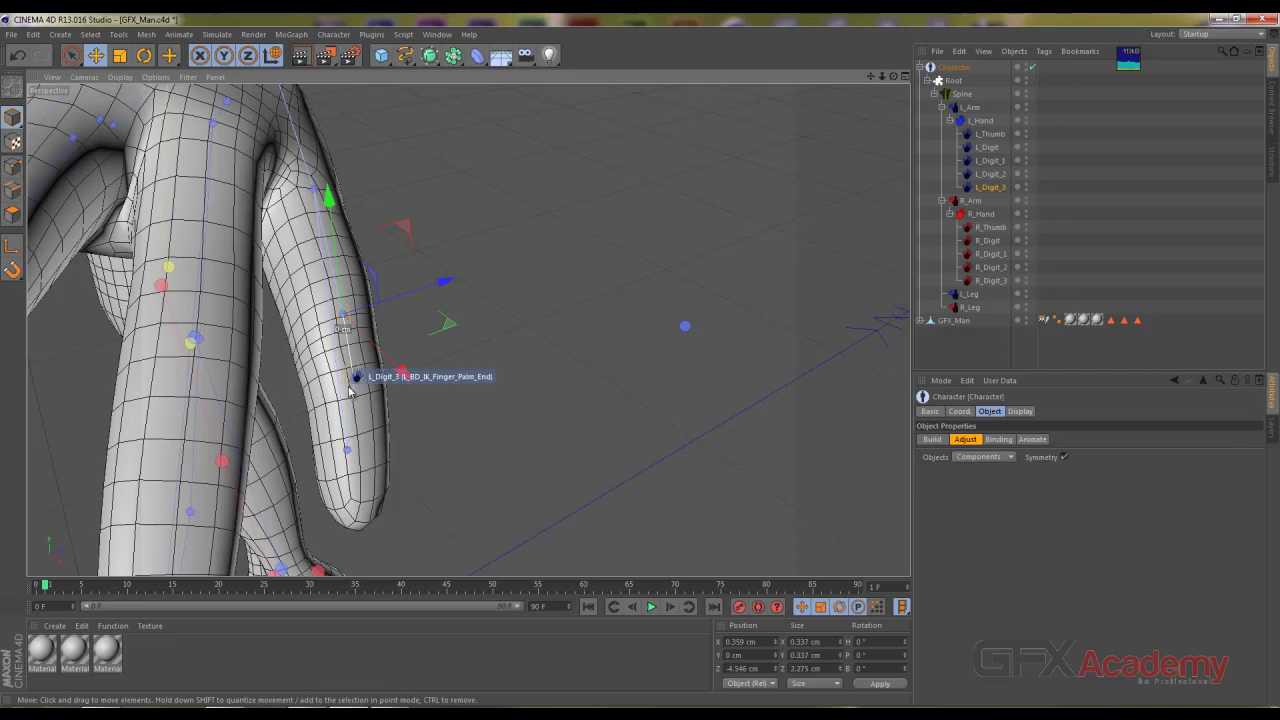
pyautogui.click(358, 442)
pyautogui.moveTo(530, 463)
pyautogui.keyDown('alt'); pyautogui.mouseDown()
pyautogui.moveTo(250, 395)
pyautogui.moveTo(262, 390)
pyautogui.mouseUp(); pyautogui.keyUp('alt')
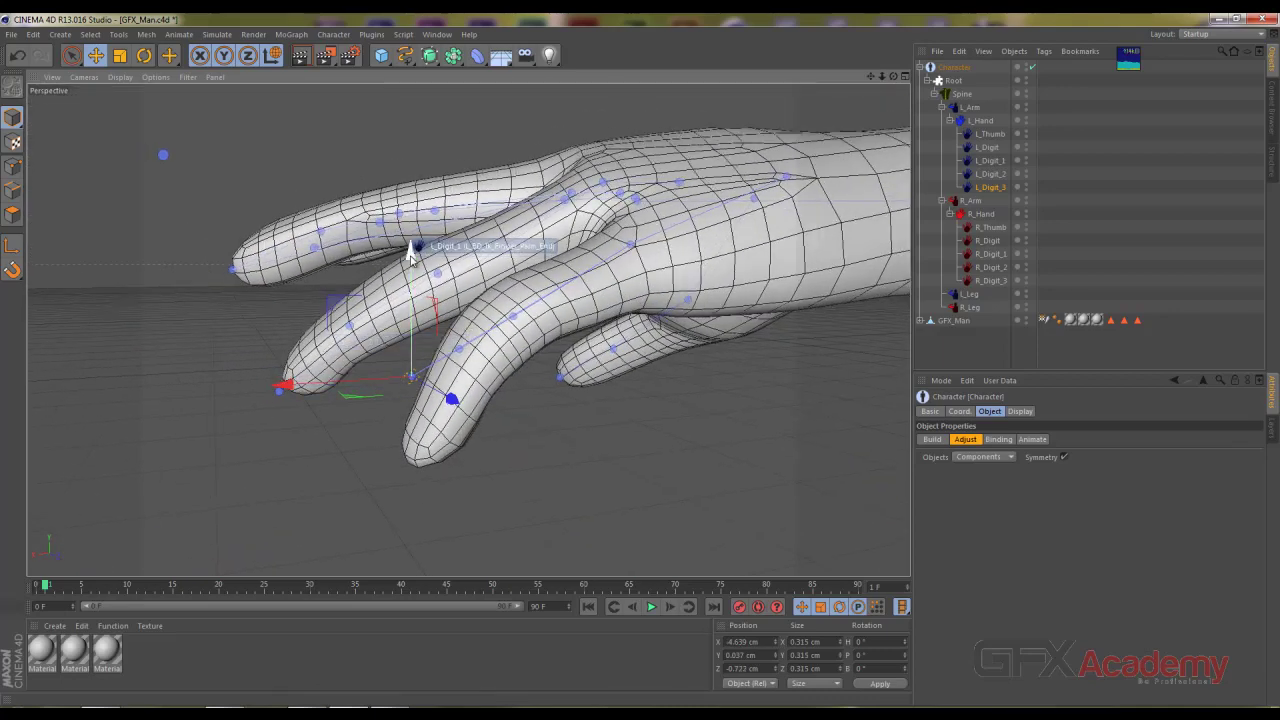
pyautogui.click(457, 342)
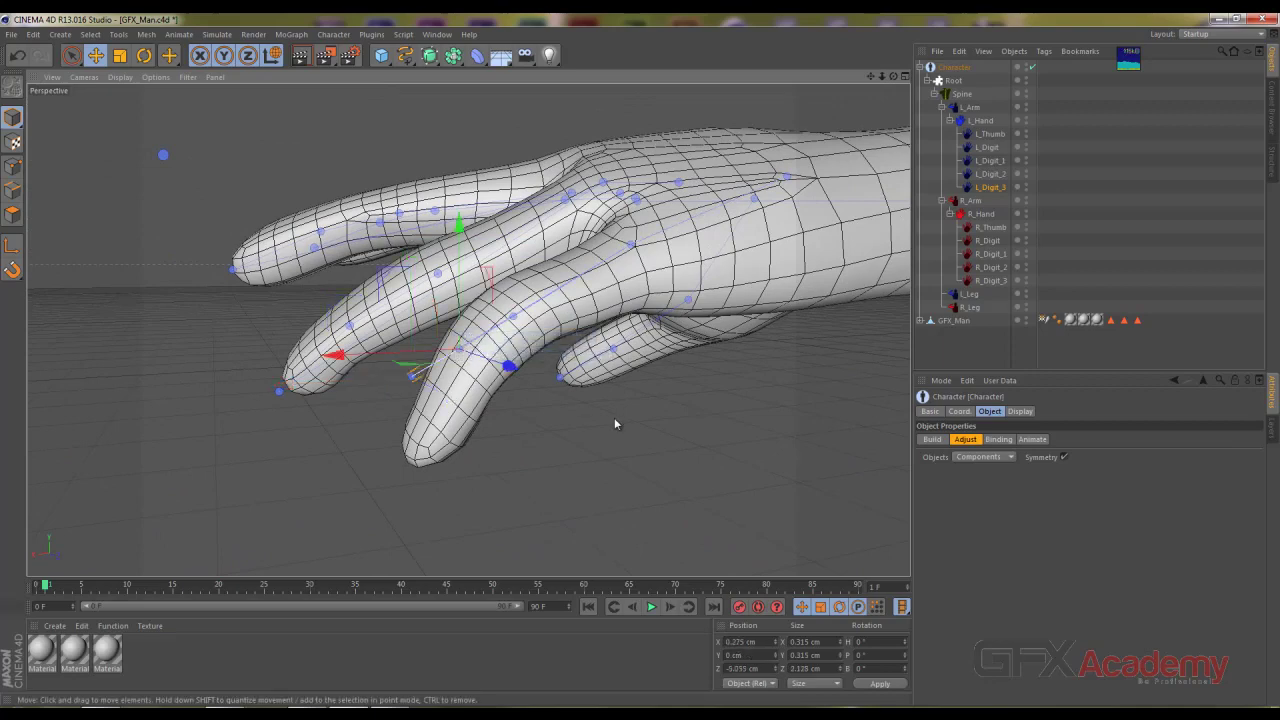
pyautogui.keyDown('alt'); pyautogui.moveTo(614, 417); pyautogui.dragTo(470, 375); pyautogui.keyUp('alt')
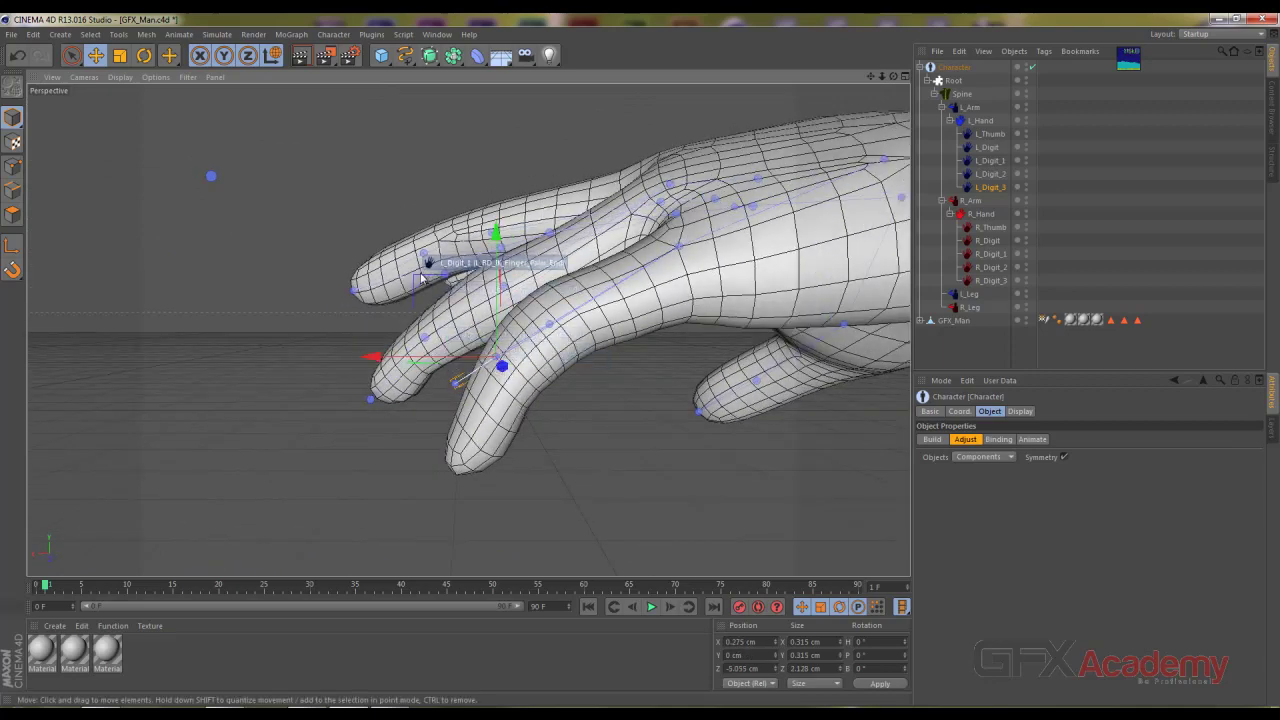
pyautogui.moveTo(428, 272); pyautogui.dragTo(433, 308)
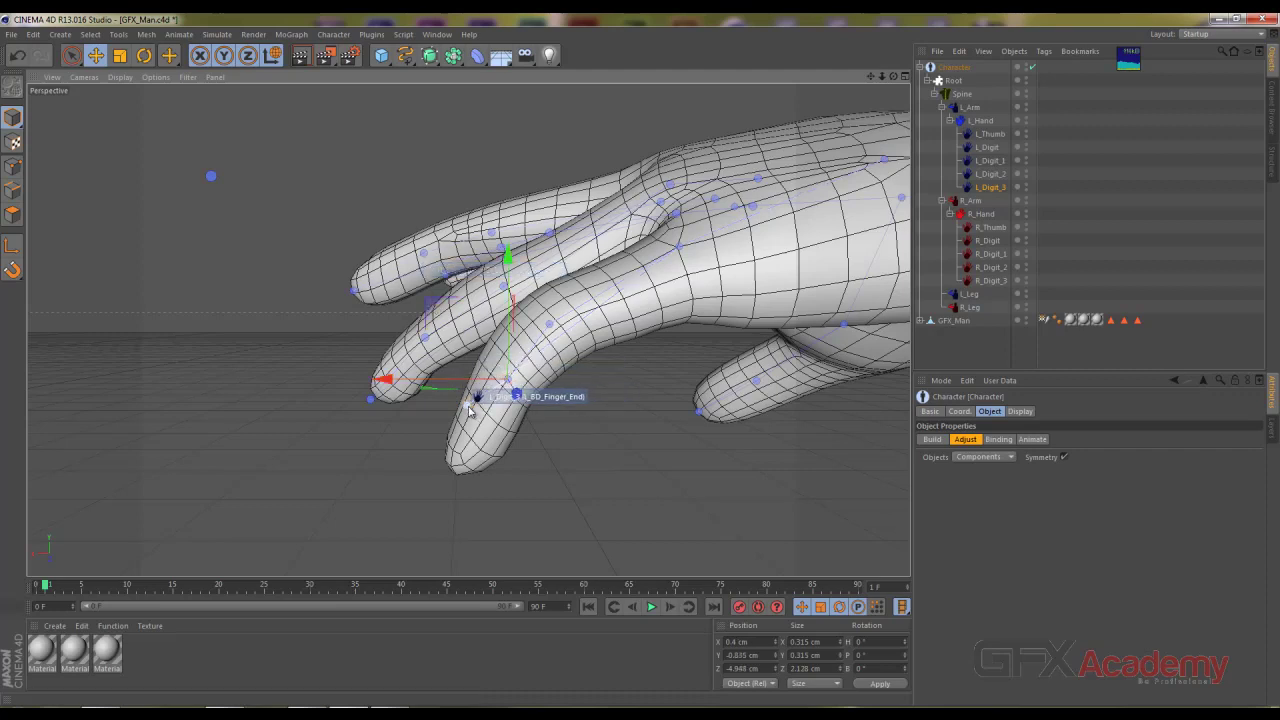
pyautogui.click(470, 398)
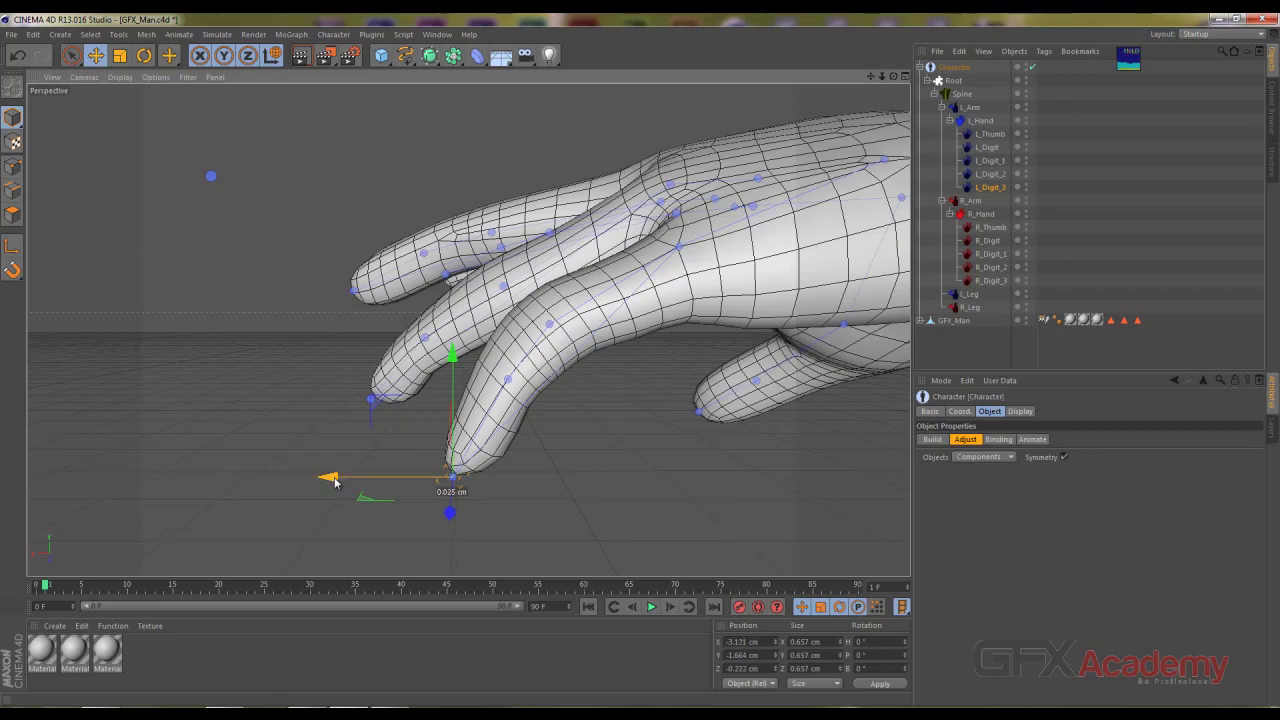
pyautogui.moveTo(428, 391)
pyautogui.keyDown('alt'); pyautogui.mouseDown()
pyautogui.moveTo(672, 449)
pyautogui.moveTo(410, 229)
pyautogui.moveTo(334, 206)
pyautogui.moveTo(571, 463)
pyautogui.moveTo(563, 529)
pyautogui.moveTo(672, 534)
pyautogui.moveTo(420, 429)
pyautogui.mouseUp(); pyautogui.keyUp('alt')
pyautogui.keyDown('alt'); pyautogui.moveTo(420, 429); pyautogui.dragTo(505, 399, button='right'); pyautogui.keyUp('alt')
pyautogui.moveTo(287, 281)
pyautogui.keyDown('alt'); pyautogui.mouseDown()
pyautogui.moveTo(263, 266)
pyautogui.moveTo(390, 290)
pyautogui.moveTo(700, 297)
pyautogui.moveTo(443, 234)
pyautogui.mouseUp(); pyautogui.keyUp('alt')
pyautogui.middleClick(443, 234)
pyautogui.middleClick(305, 220)
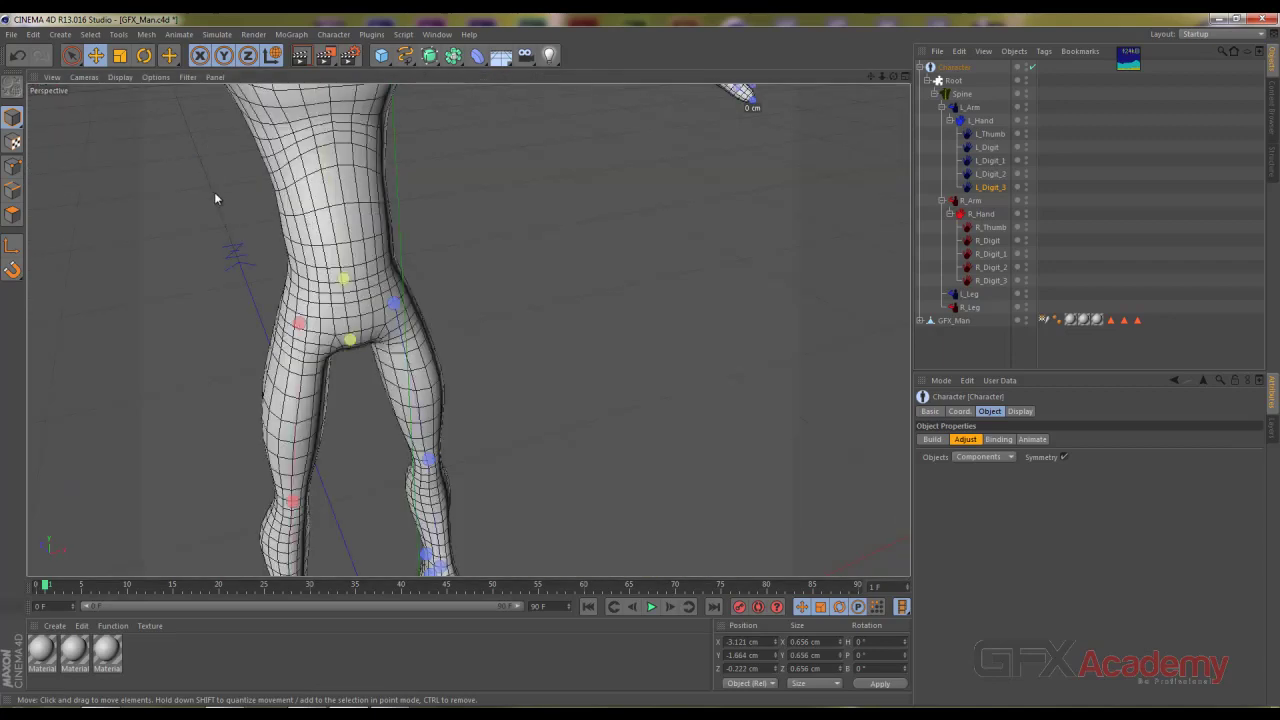
pyautogui.moveTo(214, 198)
pyautogui.keyDown('alt'); pyautogui.mouseDown()
pyautogui.moveTo(480, 317)
pyautogui.moveTo(228, 207)
pyautogui.mouseUp(); pyautogui.keyUp('alt')
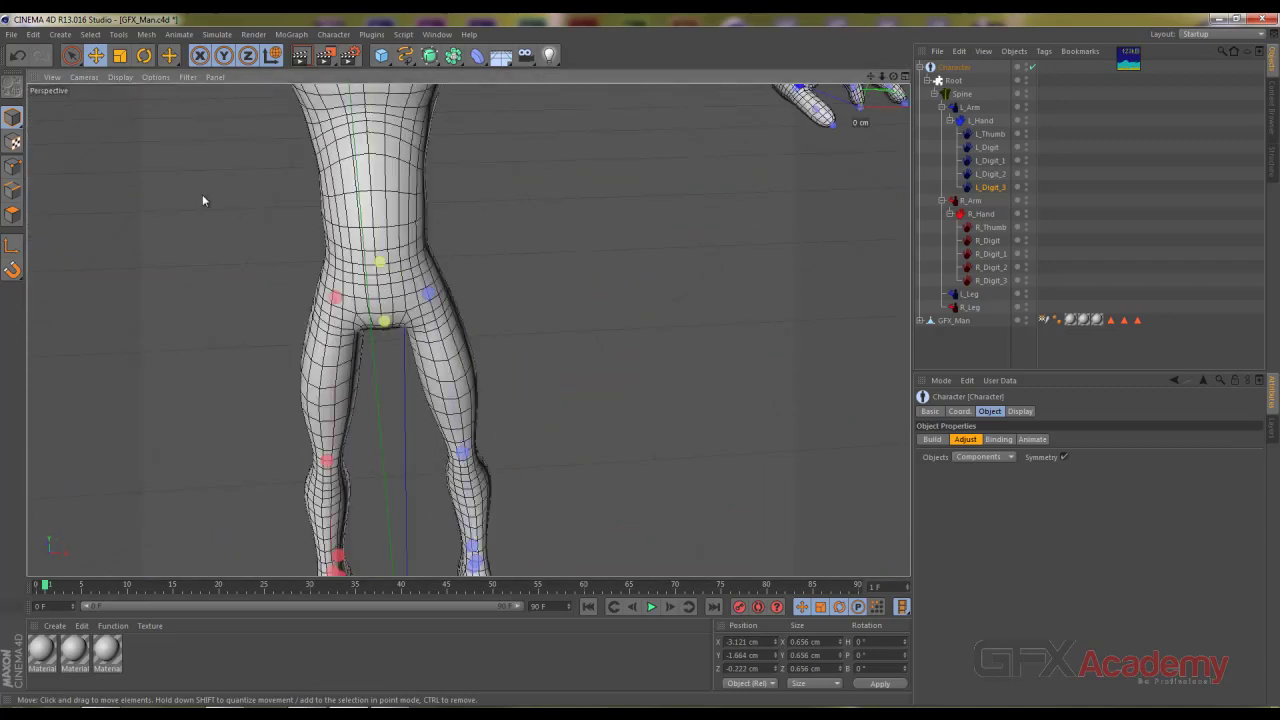